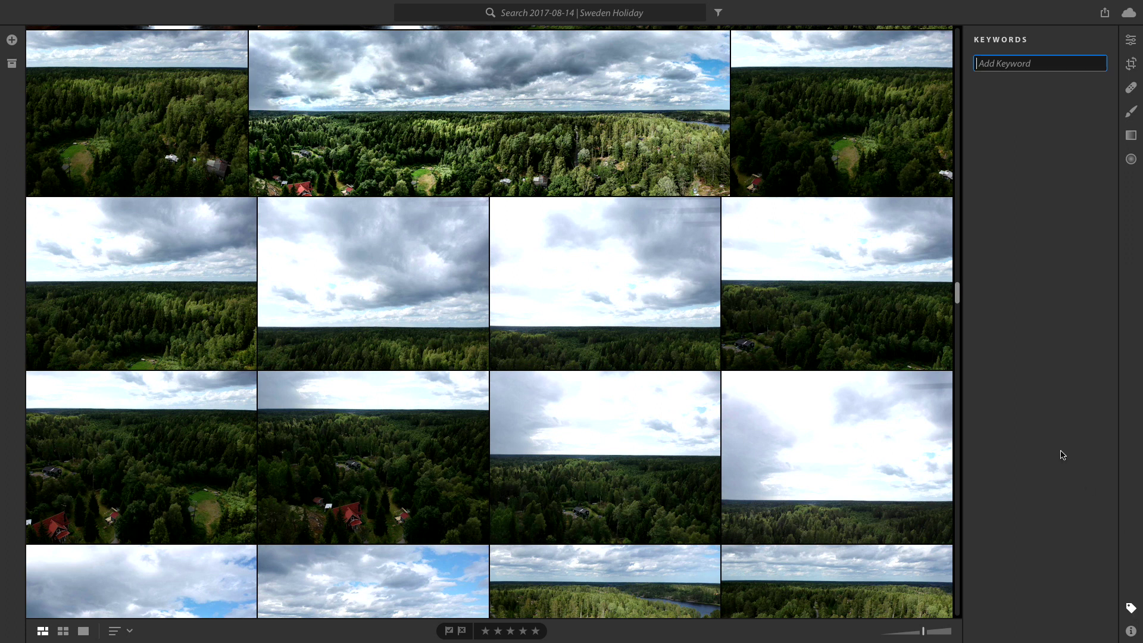
# Step: Search all photos for "bear" and look at the keywords of one of the found photos
pyautogui.click(576, 12)
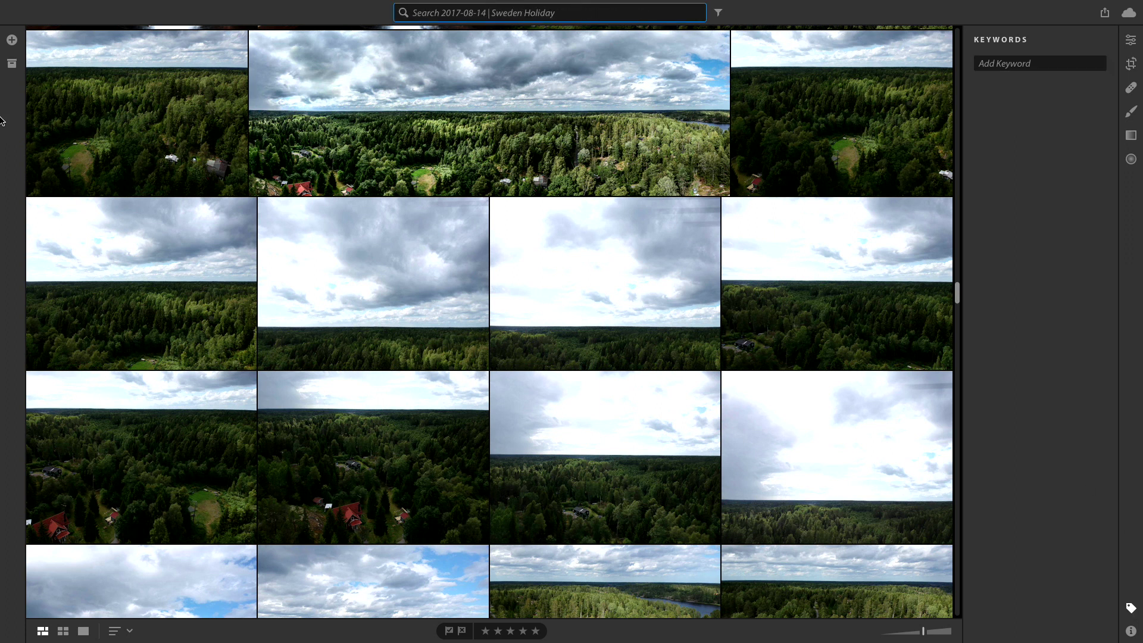
pyautogui.click(11, 63)
pyautogui.click(100, 75)
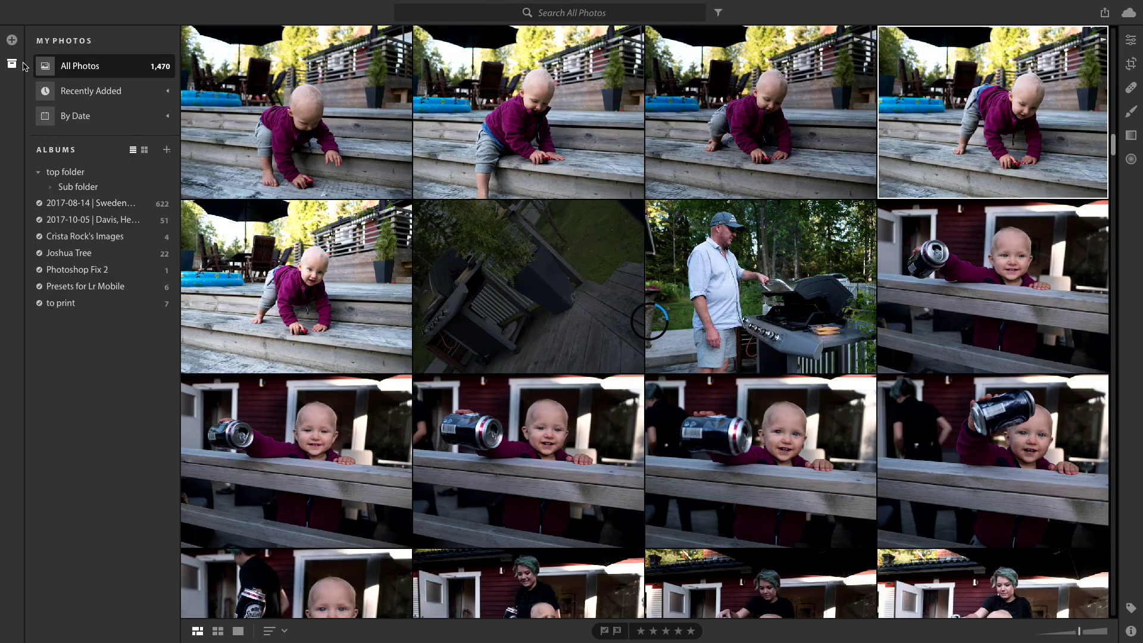
pyautogui.click(12, 63)
pyautogui.click(514, 15)
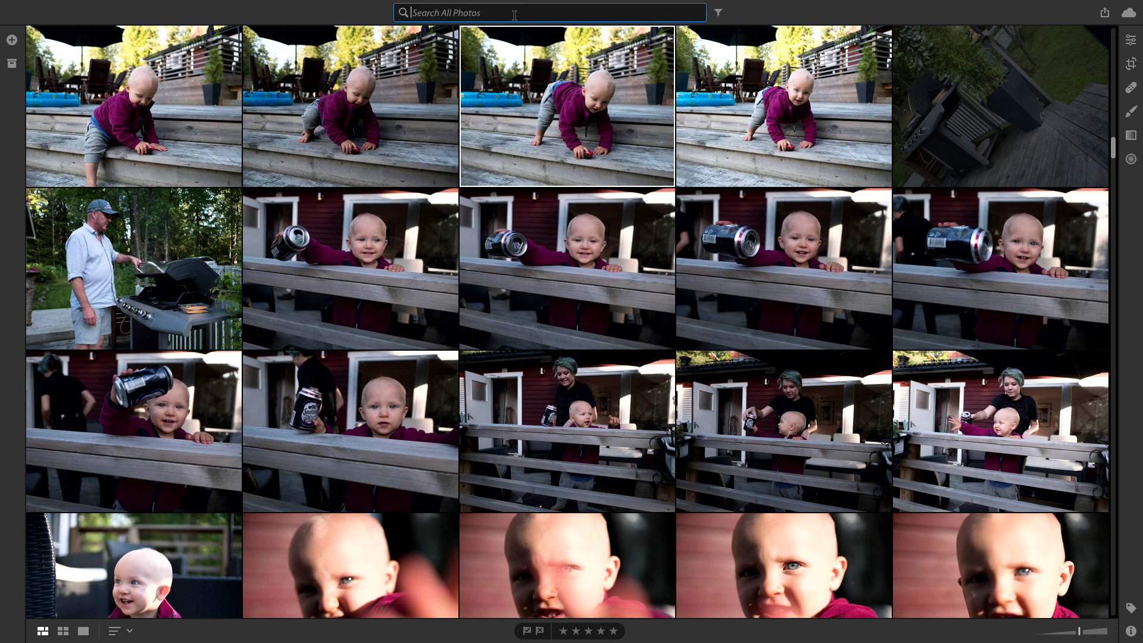
pyautogui.write('bear')
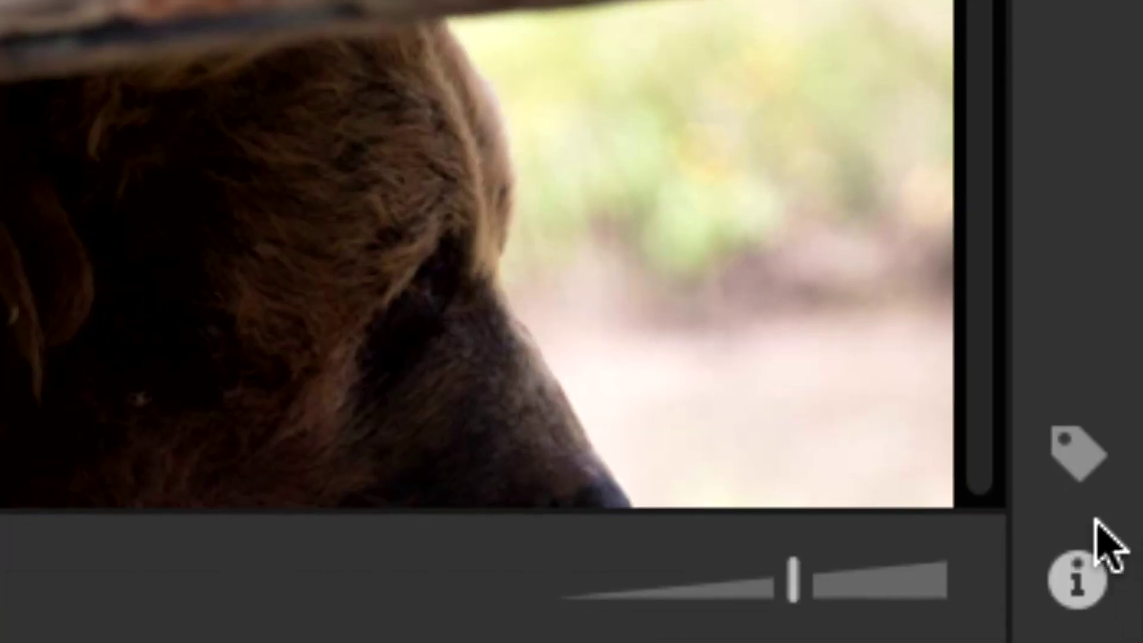
pyautogui.click(1084, 471)
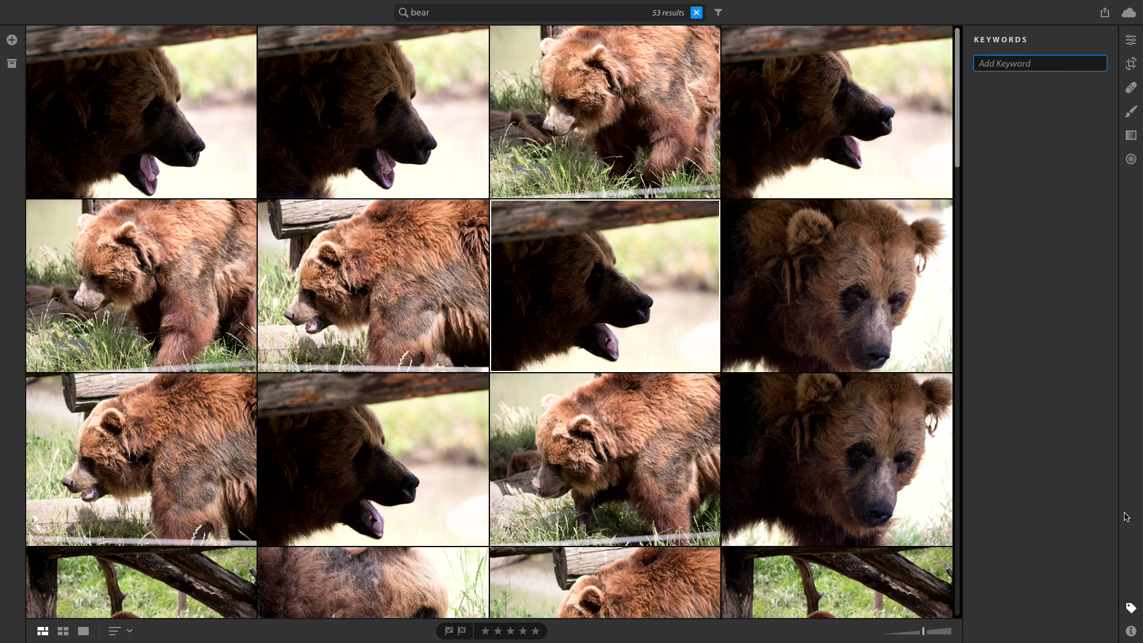
pyautogui.click(1130, 607)
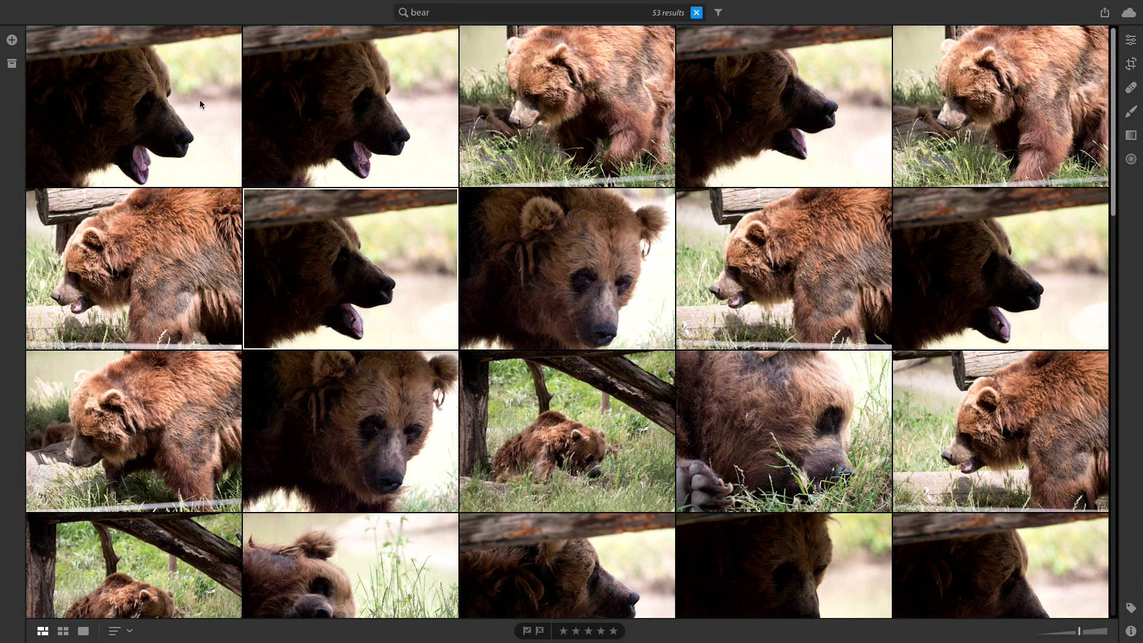
# Step: Open the first photo of the Joshua Tree album in the detail view and show its edit controls
pyautogui.click(11, 64)
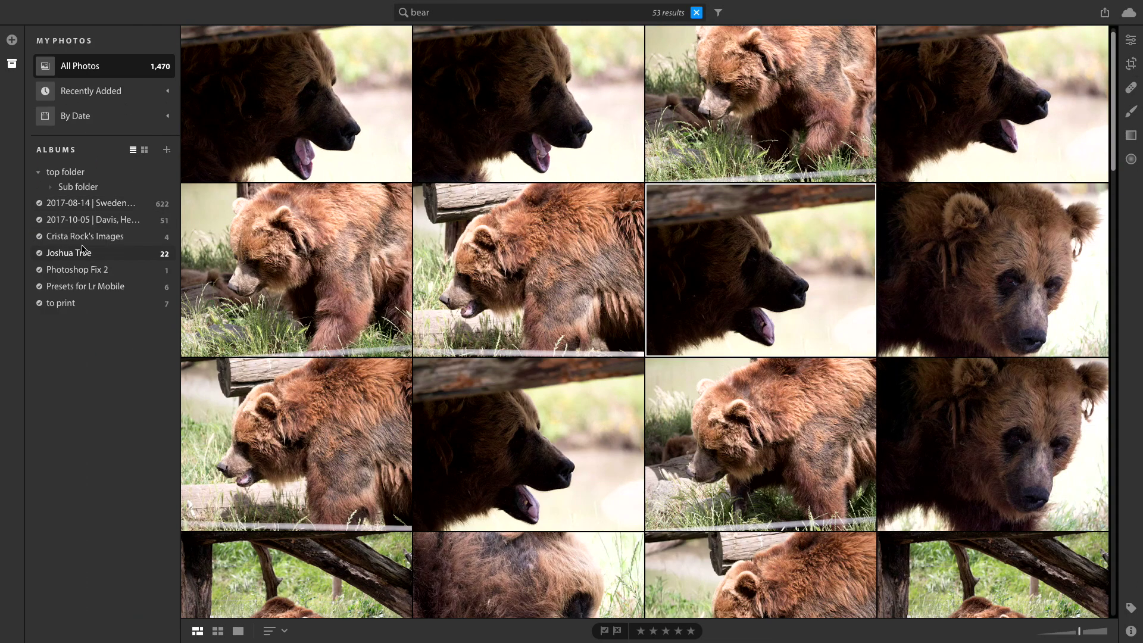
pyautogui.click(69, 253)
pyautogui.press('p')
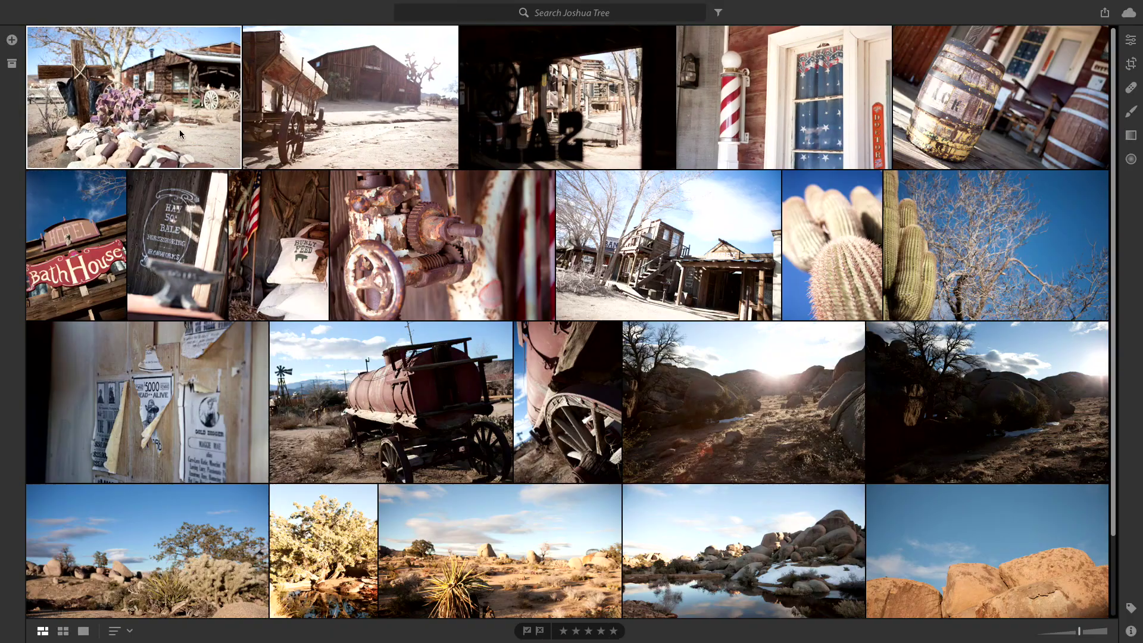
pyautogui.doubleClick(155, 104)
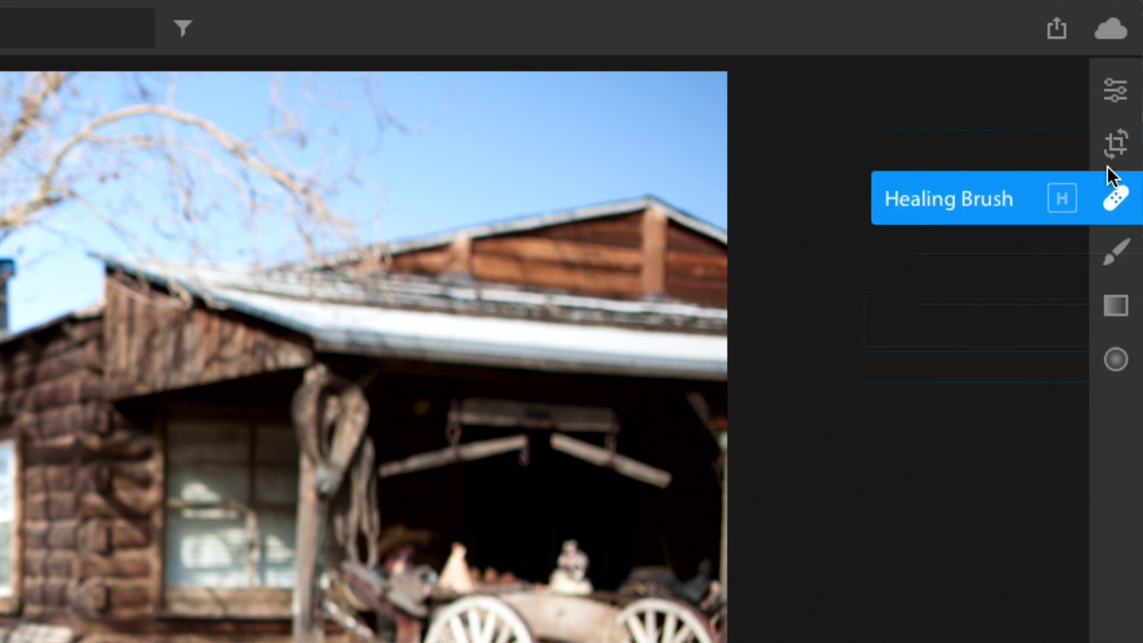
pyautogui.click(1109, 91)
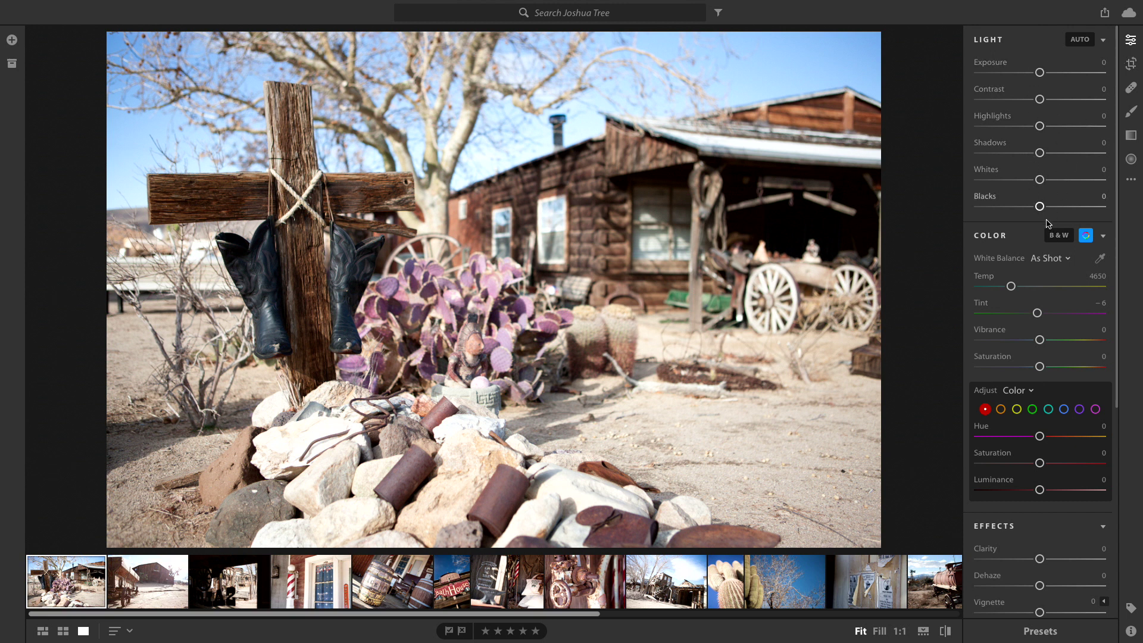
# Step: Convert the photo of the wooden cross with boots to black and white and hide the color mixer
pyautogui.scroll(-2, 1022, 226)
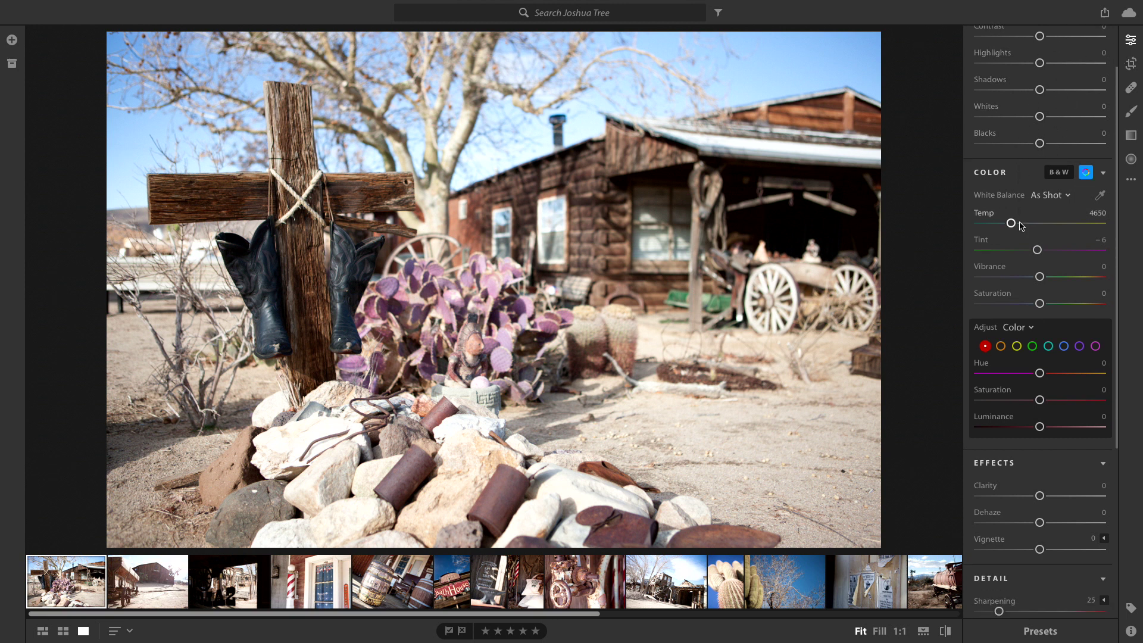
pyautogui.click(1061, 164)
pyautogui.click(1087, 165)
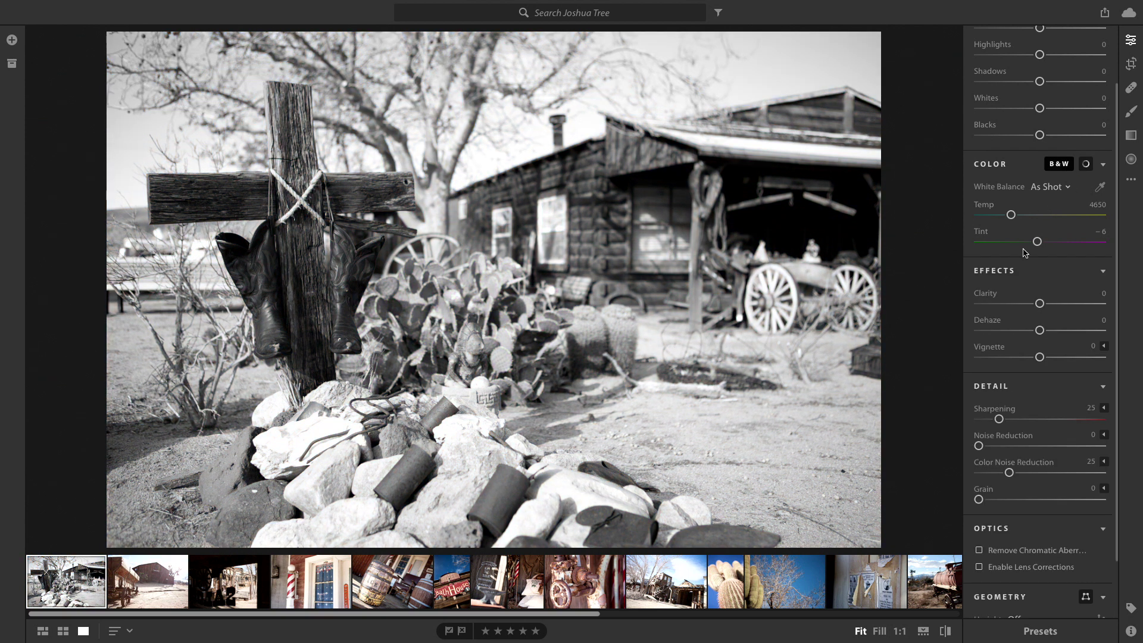
# Step: Look through the remaining edit settings, including the manual Geometry sliders, and hide those sliders again
pyautogui.scroll(-2, 1024, 253)
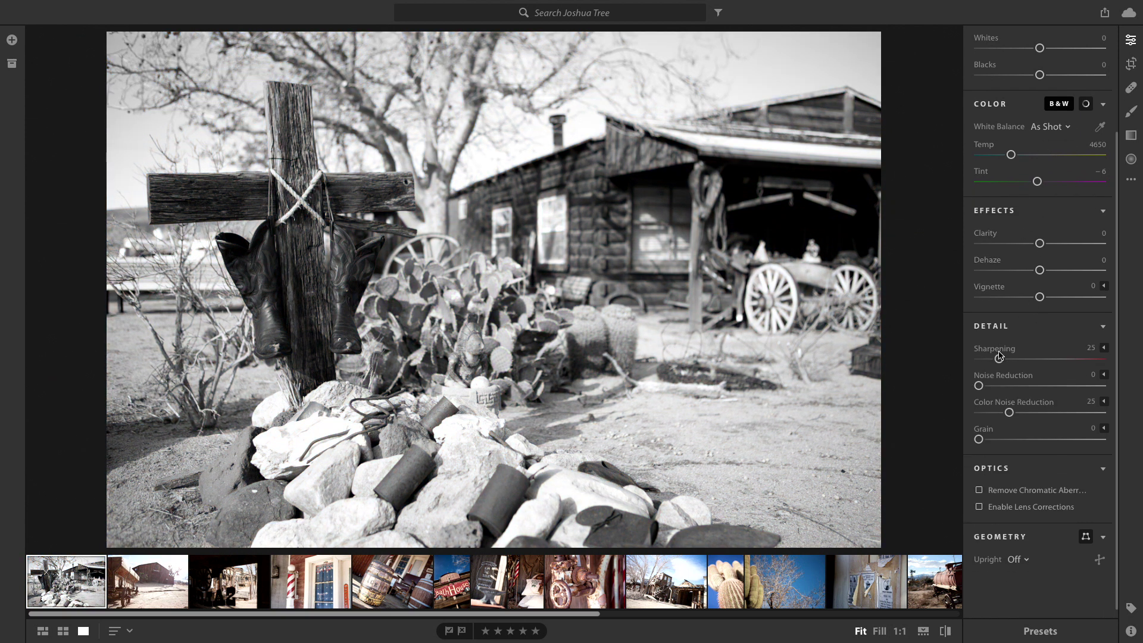
pyautogui.scroll(-1, 1000, 358)
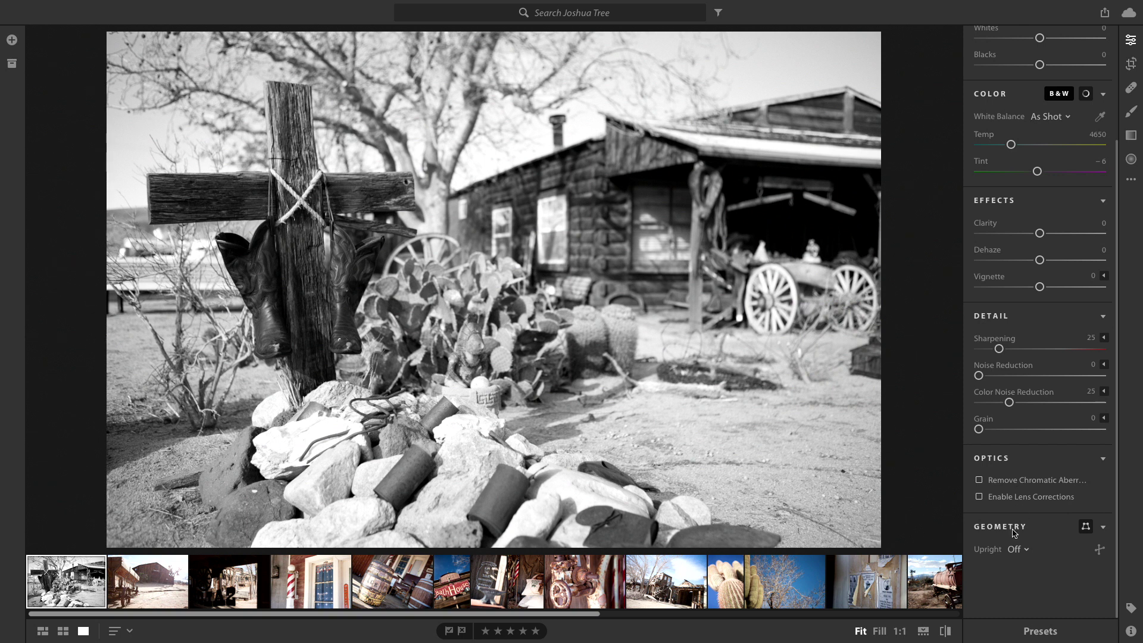
pyautogui.click(1086, 526)
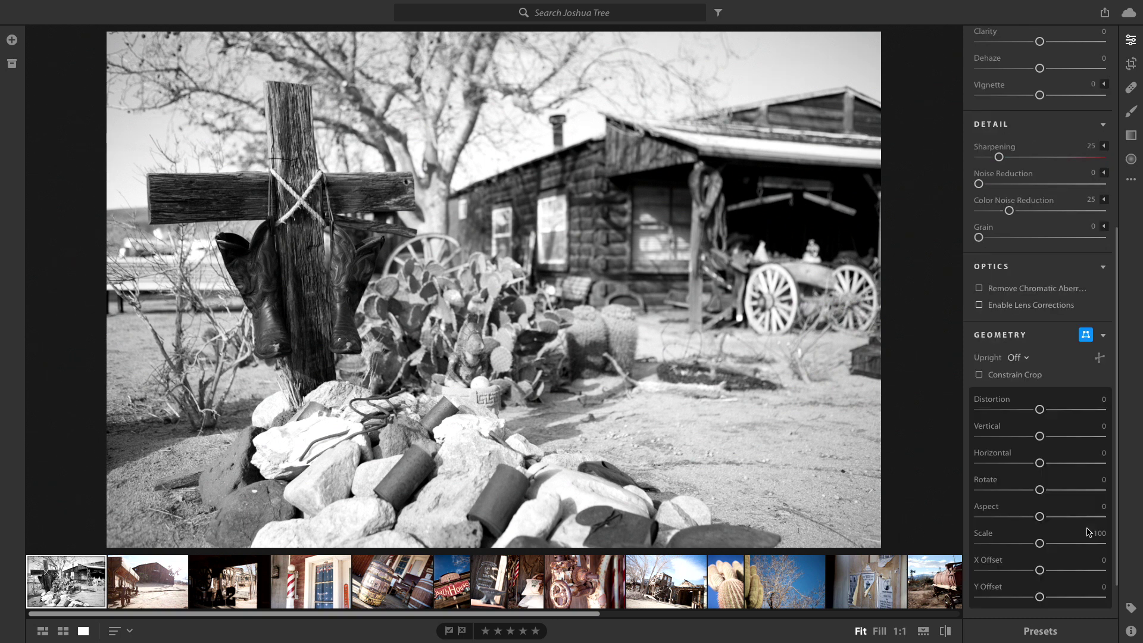
pyautogui.scroll(-2, 1059, 370)
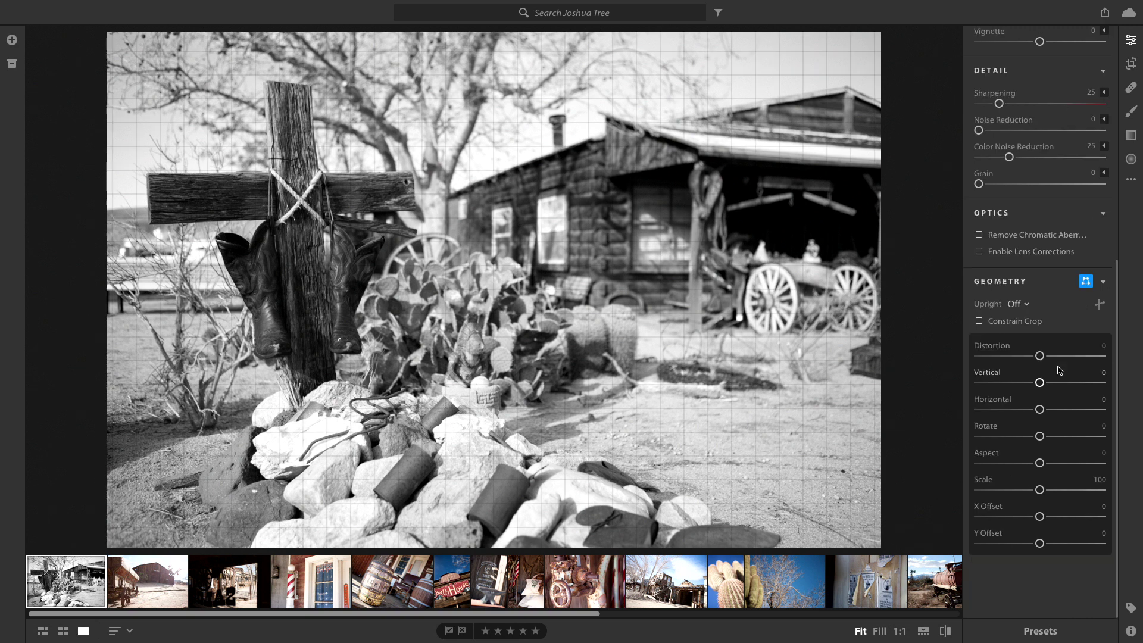
pyautogui.click(1086, 281)
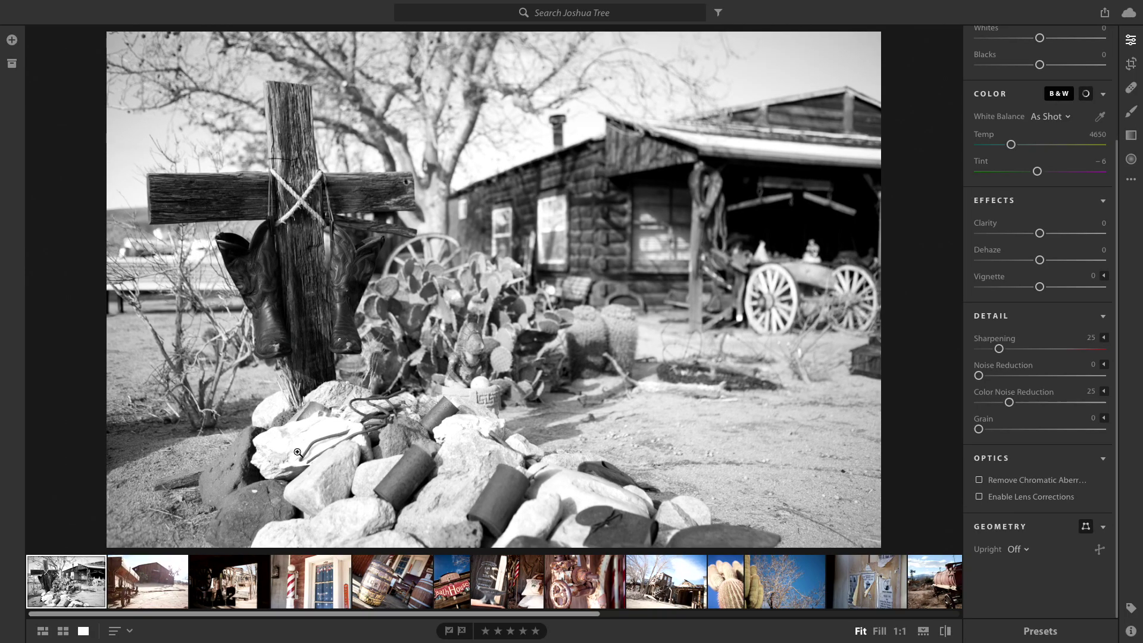
# Step: Open the barber pole photo and look at the available Upright correction modes without choosing one
pyautogui.click(326, 587)
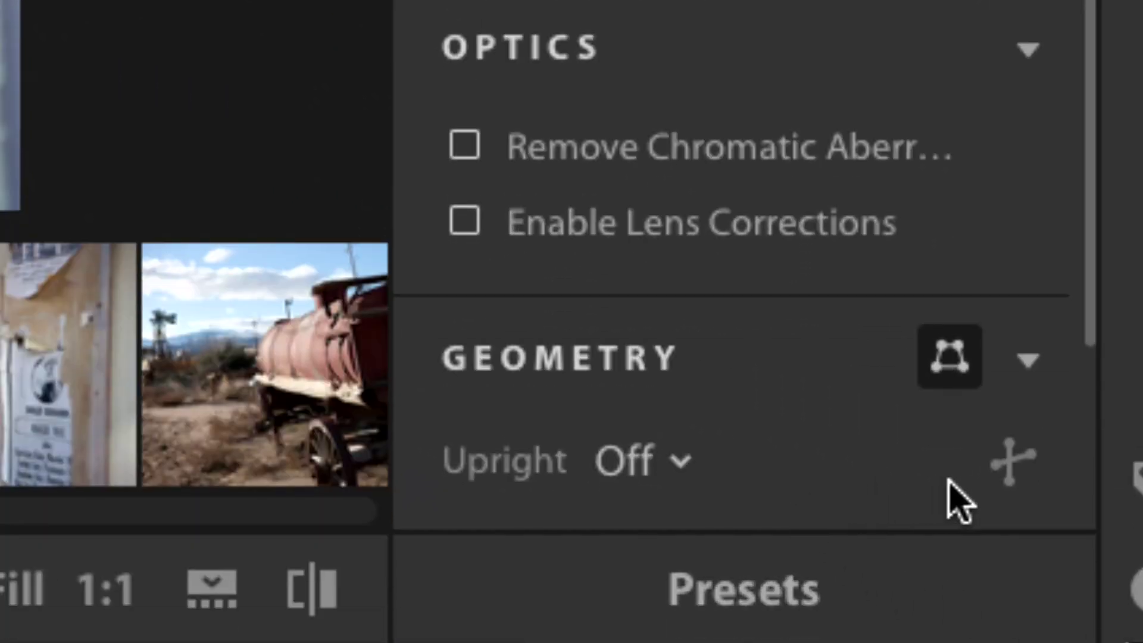
pyautogui.click(665, 460)
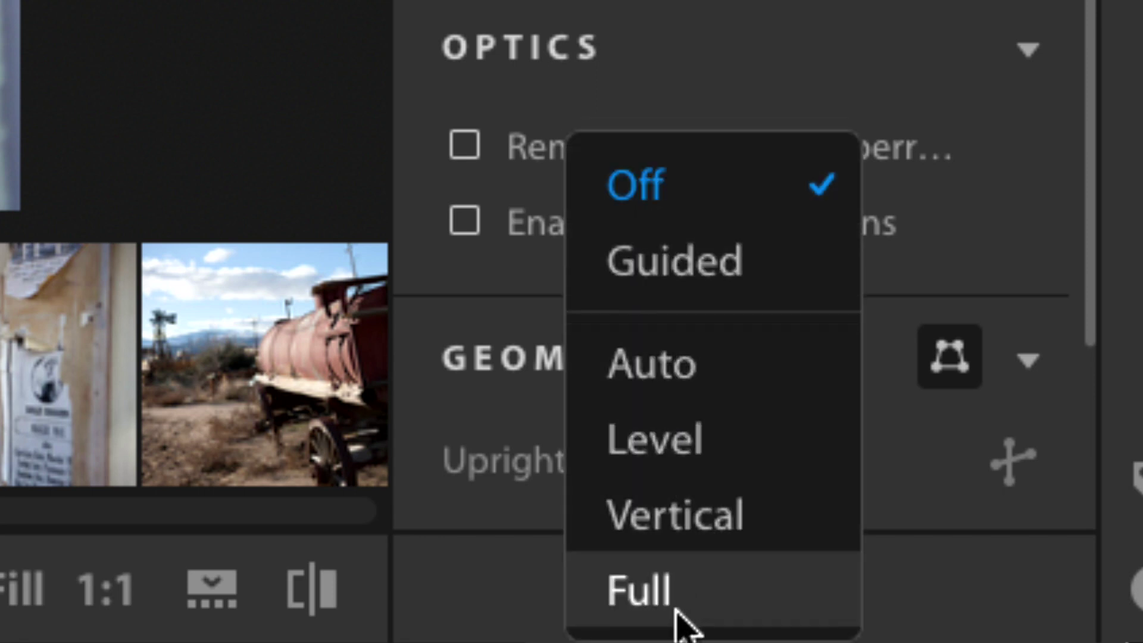
pyautogui.click(989, 462)
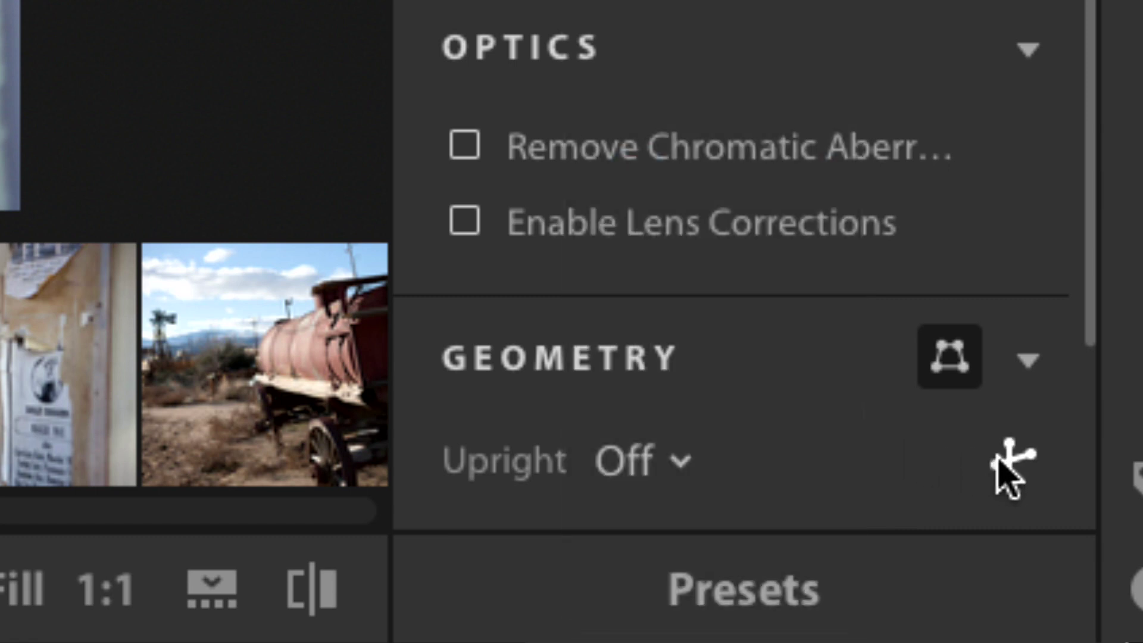
pyautogui.click(668, 473)
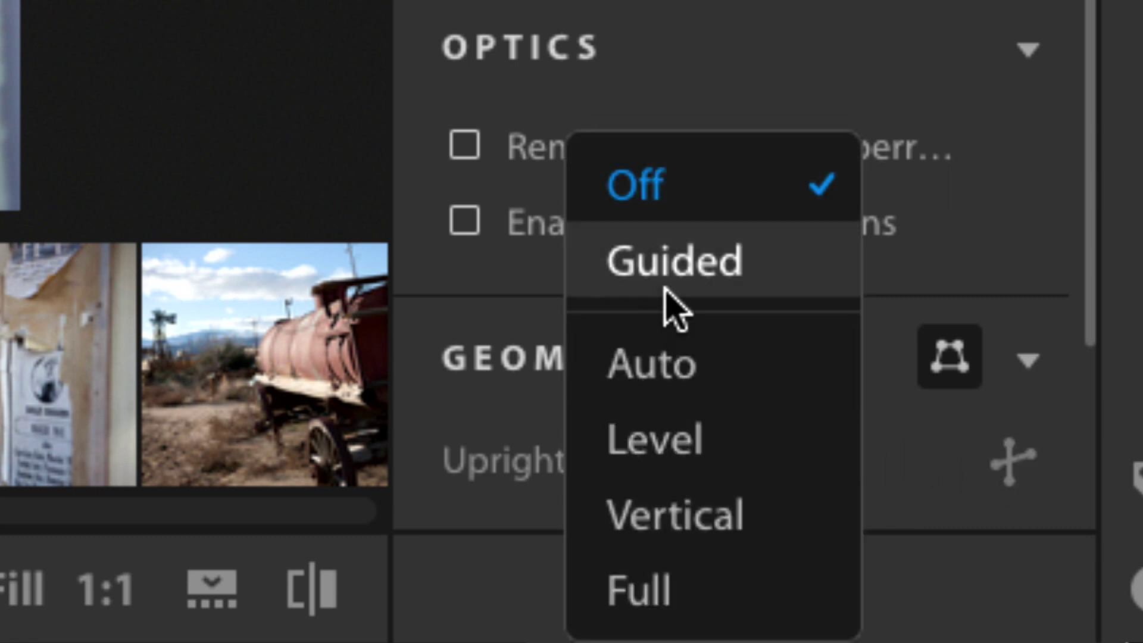
pyautogui.click(524, 348)
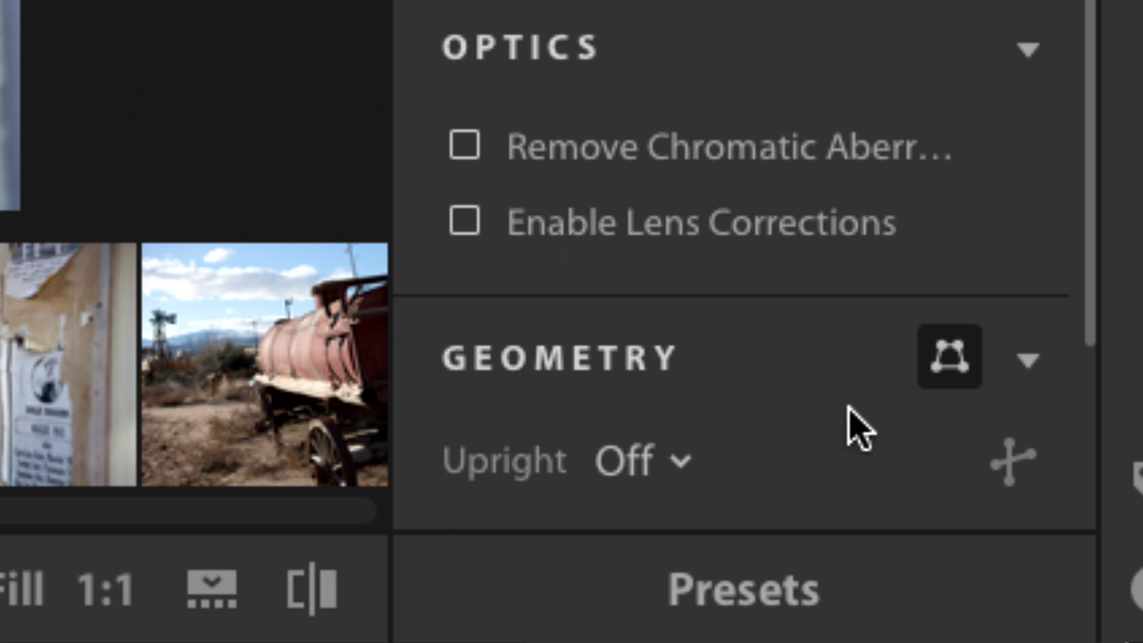
# Step: Set the Upright correction of the barber pole photo to Vertical, leaving the manual Geometry sliders hidden
pyautogui.click(956, 368)
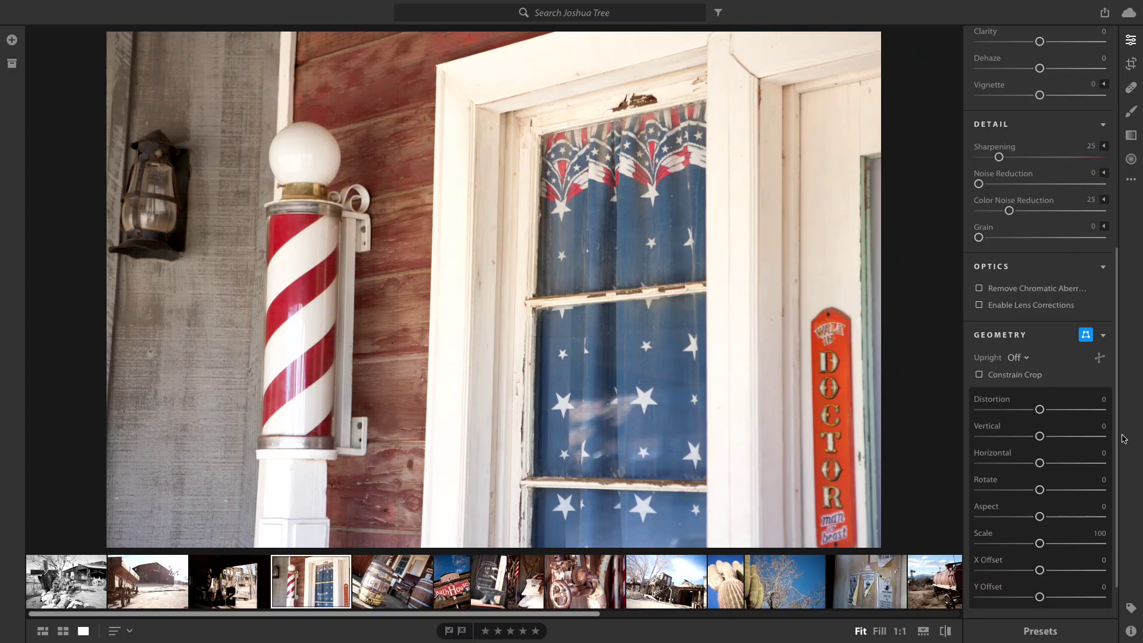
pyautogui.click(1086, 335)
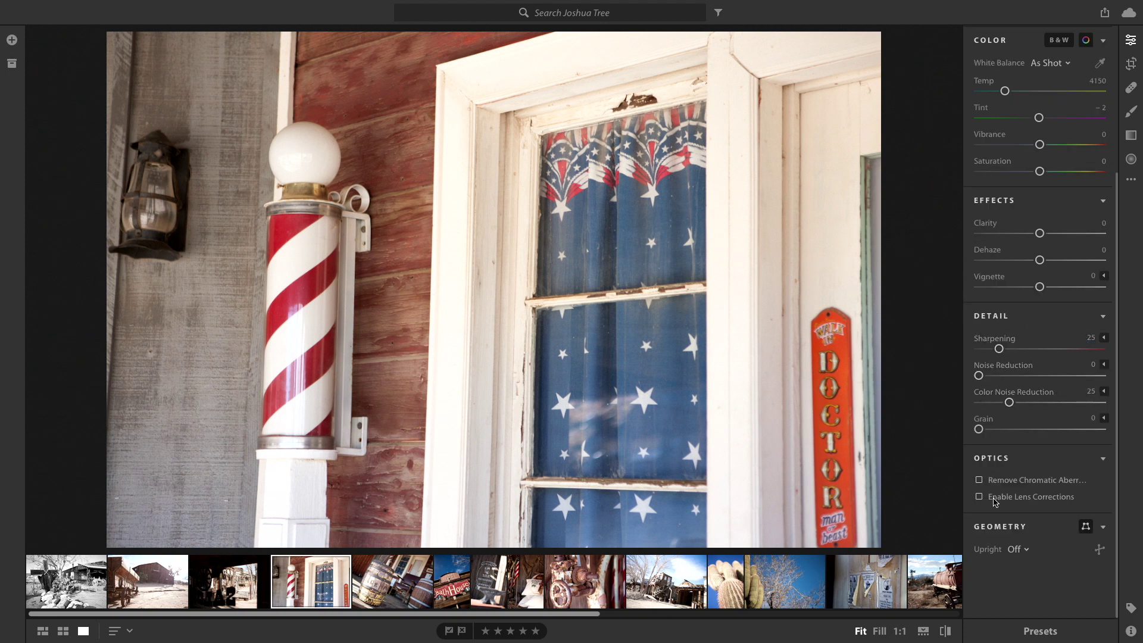
pyautogui.click(1019, 550)
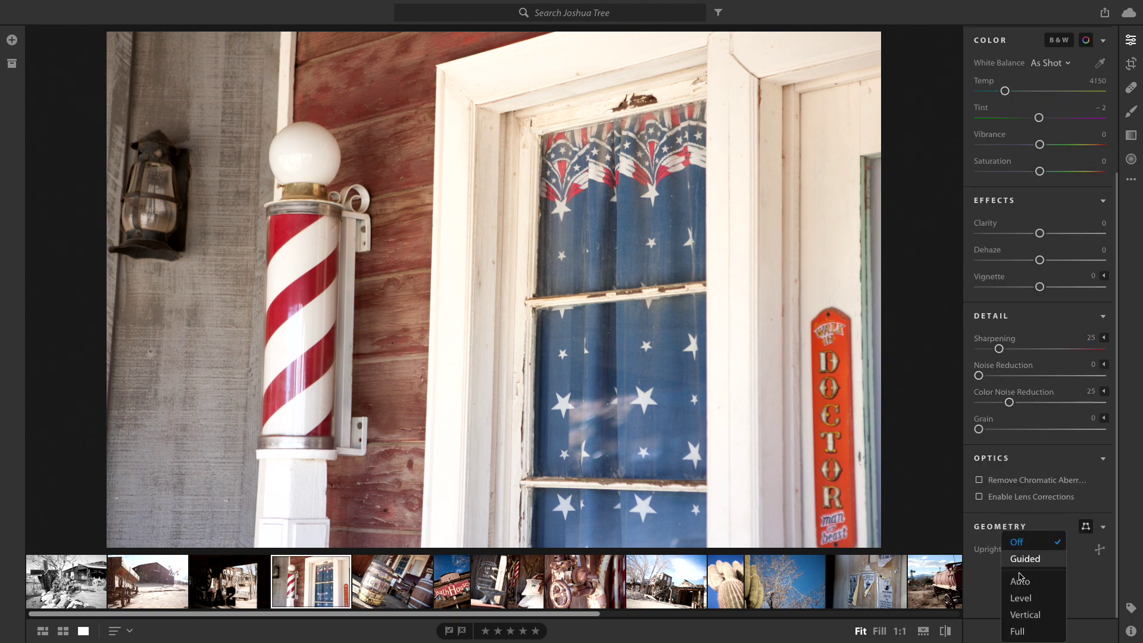
pyautogui.click(1032, 619)
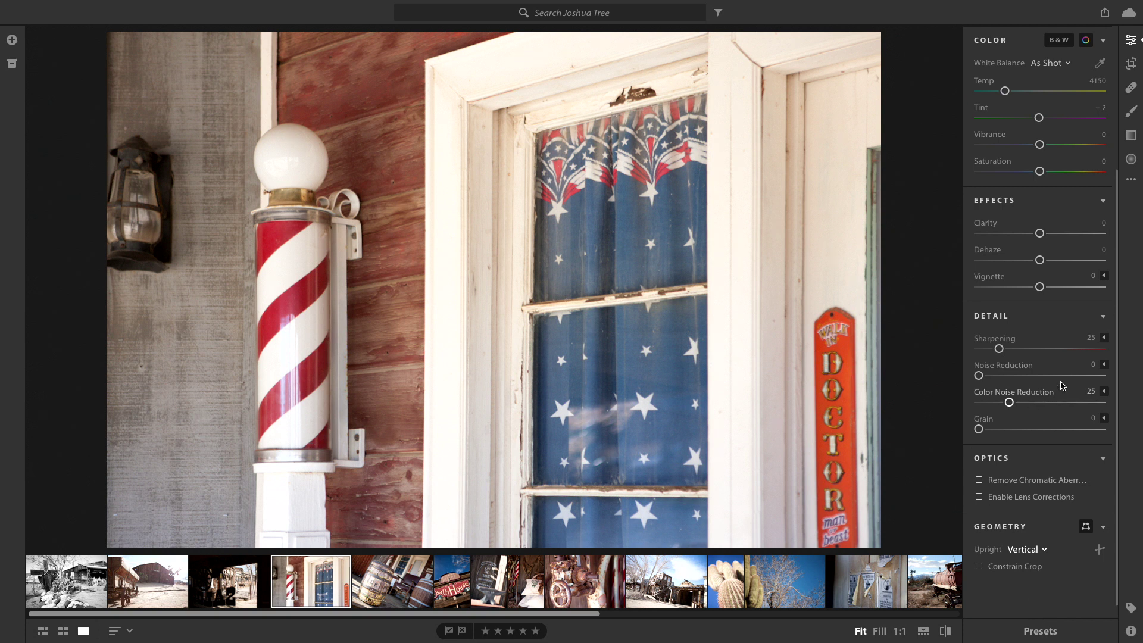
# Step: Apply the Auto light adjustment to the barber pole photo and lower Blacks to −63
pyautogui.scroll(4, 1047, 298)
pyautogui.click(1081, 39)
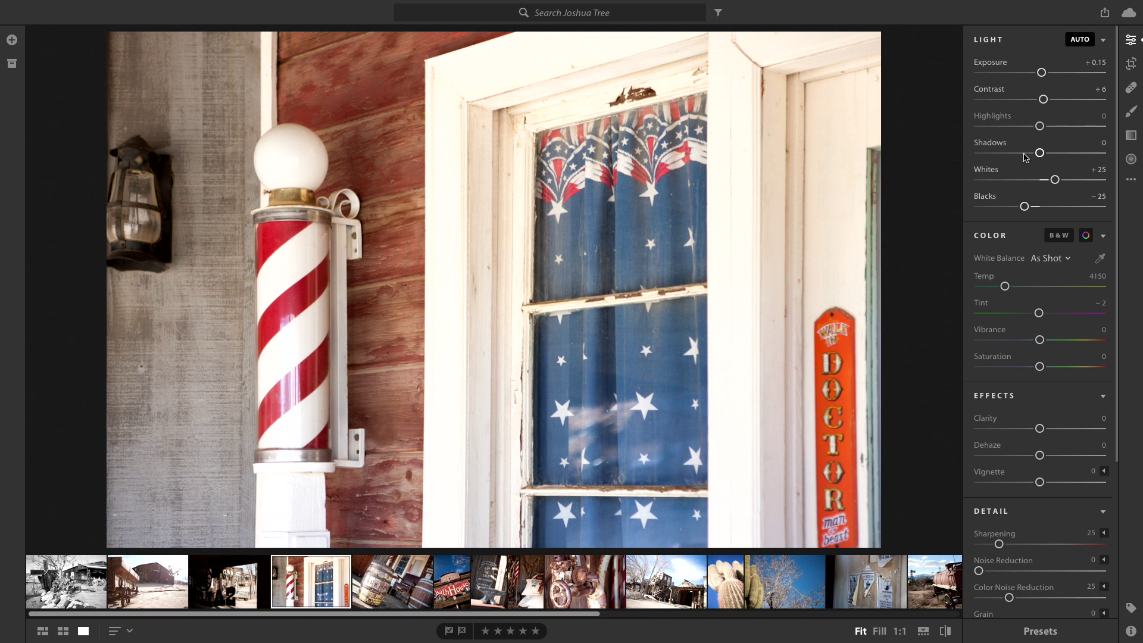
pyautogui.moveTo(1024, 206); pyautogui.dragTo(1000, 207)
# Step: Raise the Clarity of the barber pole photo to +48
pyautogui.scroll(-3, 1042, 357)
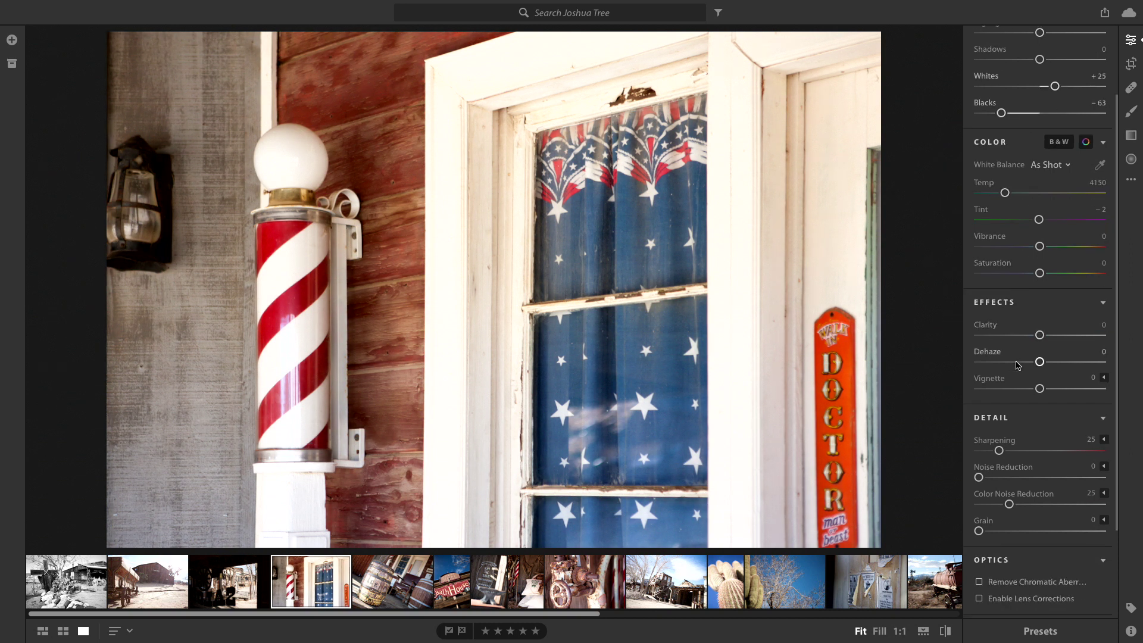
pyautogui.moveTo(1042, 335); pyautogui.dragTo(1072, 337)
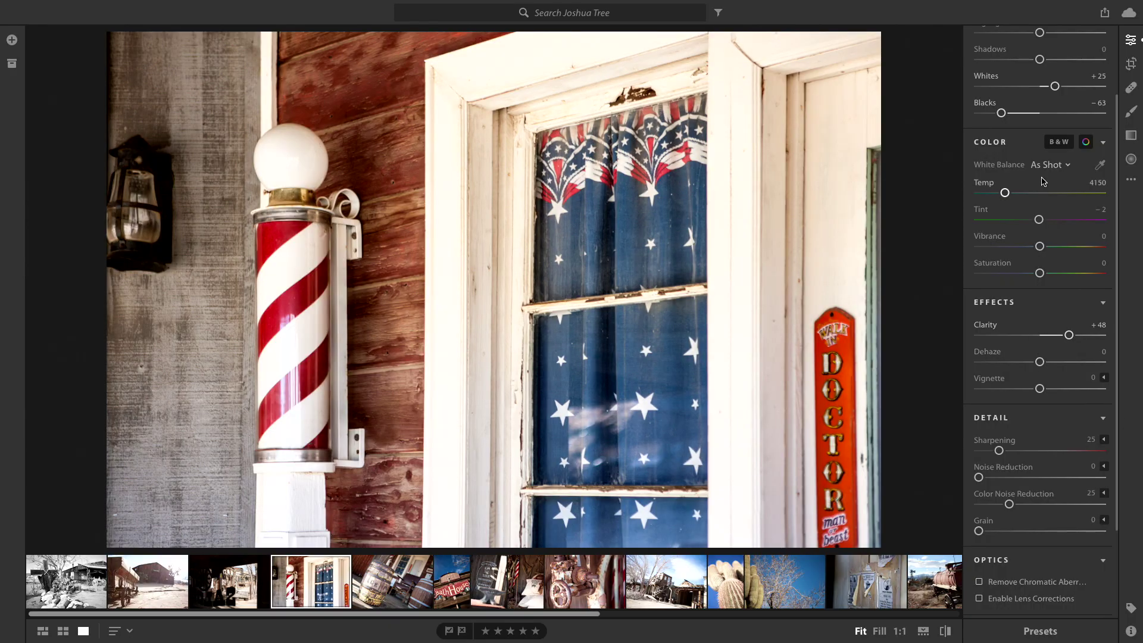
pyautogui.scroll(3, 1042, 181)
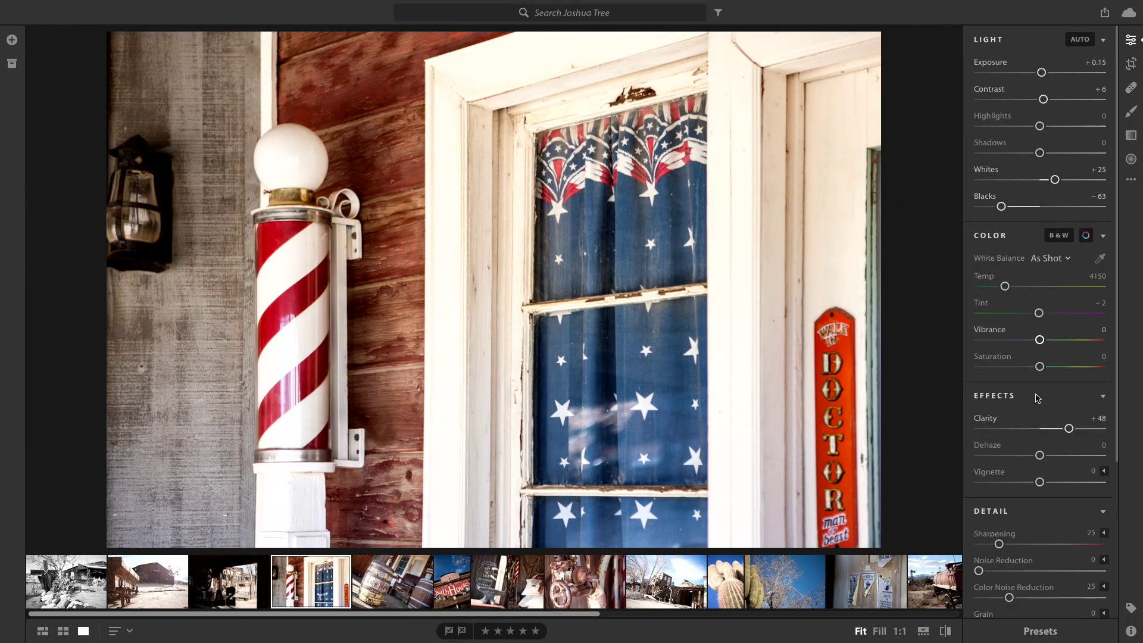
pyautogui.scroll(-7, 1036, 412)
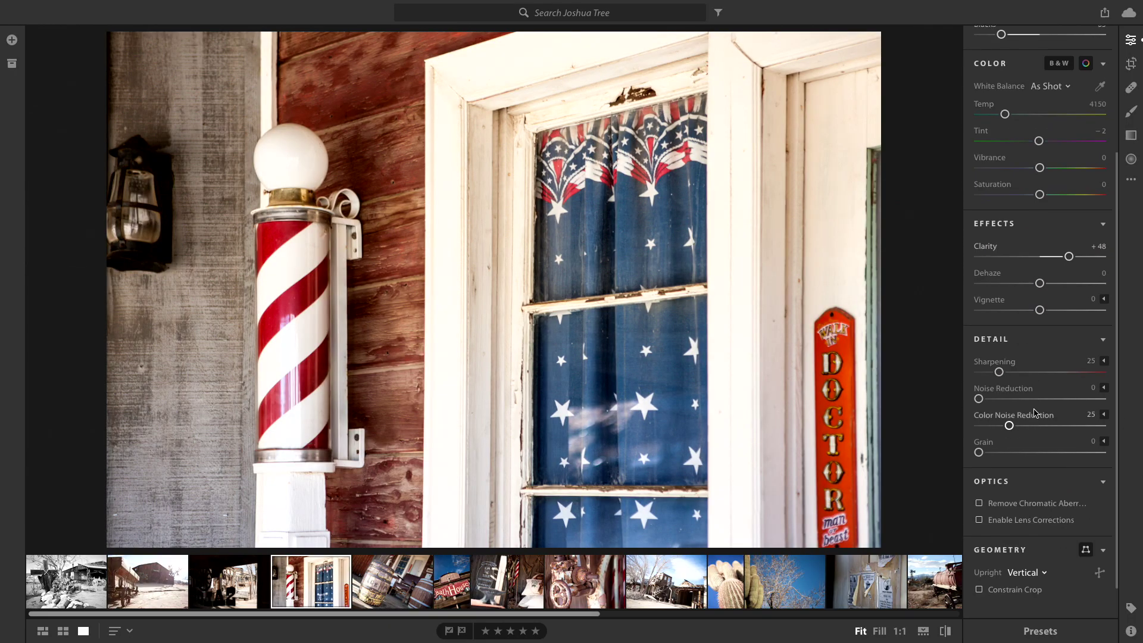
# Step: Crop the photo tighter around the barber pole and window at the Original aspect ratio and straighten it by −1.33
pyautogui.click(1131, 63)
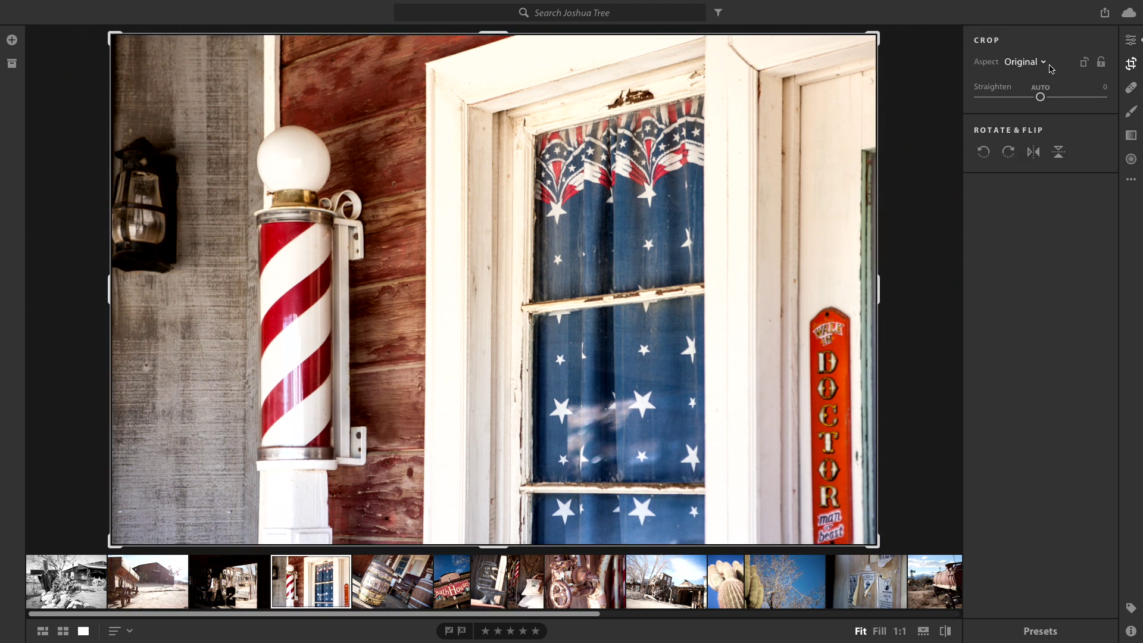
pyautogui.click(1043, 62)
pyautogui.click(1034, 393)
pyautogui.moveTo(1040, 97)
pyautogui.mouseDown()
pyautogui.moveTo(1029, 98)
pyautogui.moveTo(1043, 99)
pyautogui.mouseUp()
# Step: Revert the barber pole photo to its original and switch to the Healing Brush
pyautogui.click(1131, 179)
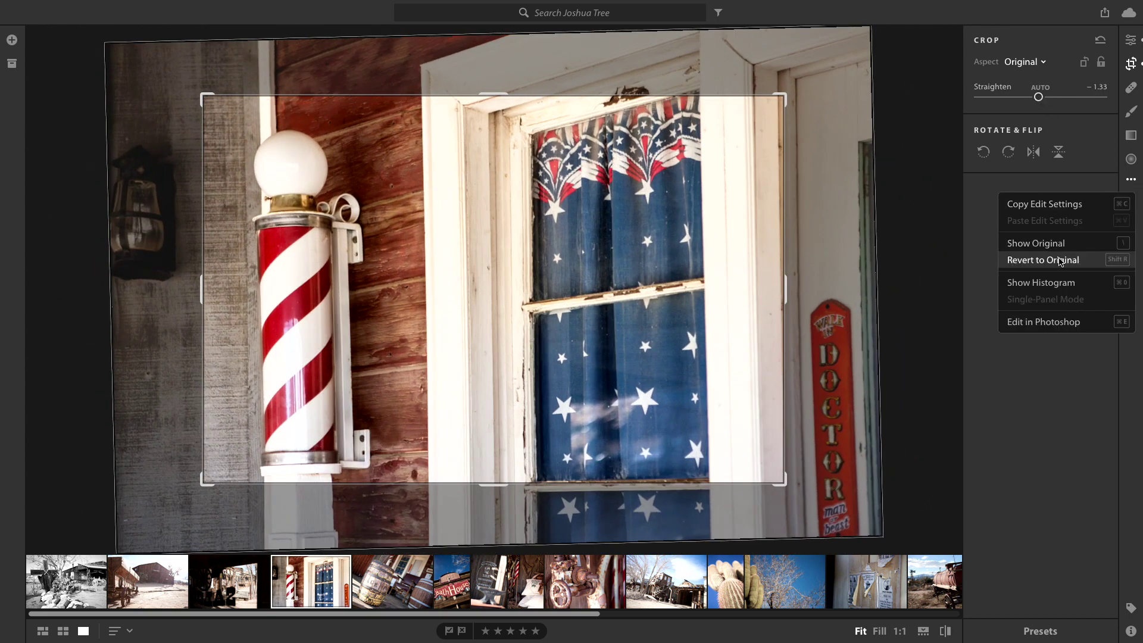
pyautogui.click(1037, 260)
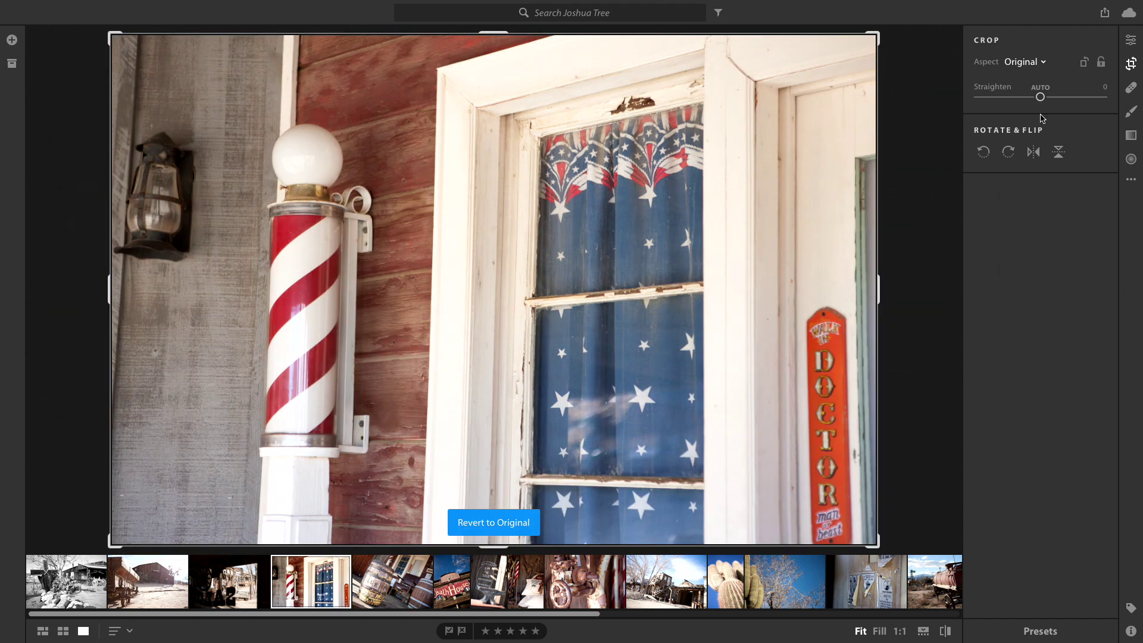
pyautogui.click(1131, 87)
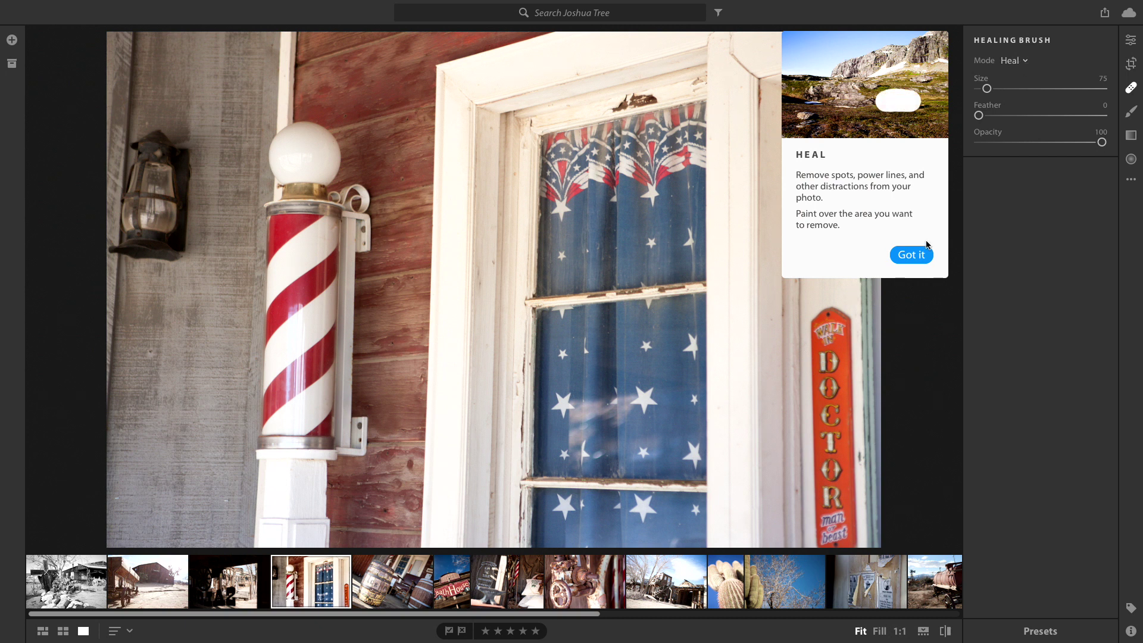
# Step: Check the Healing Brush mode options, and switch to the Brush tool with its size set to 27.8
pyautogui.click(1015, 61)
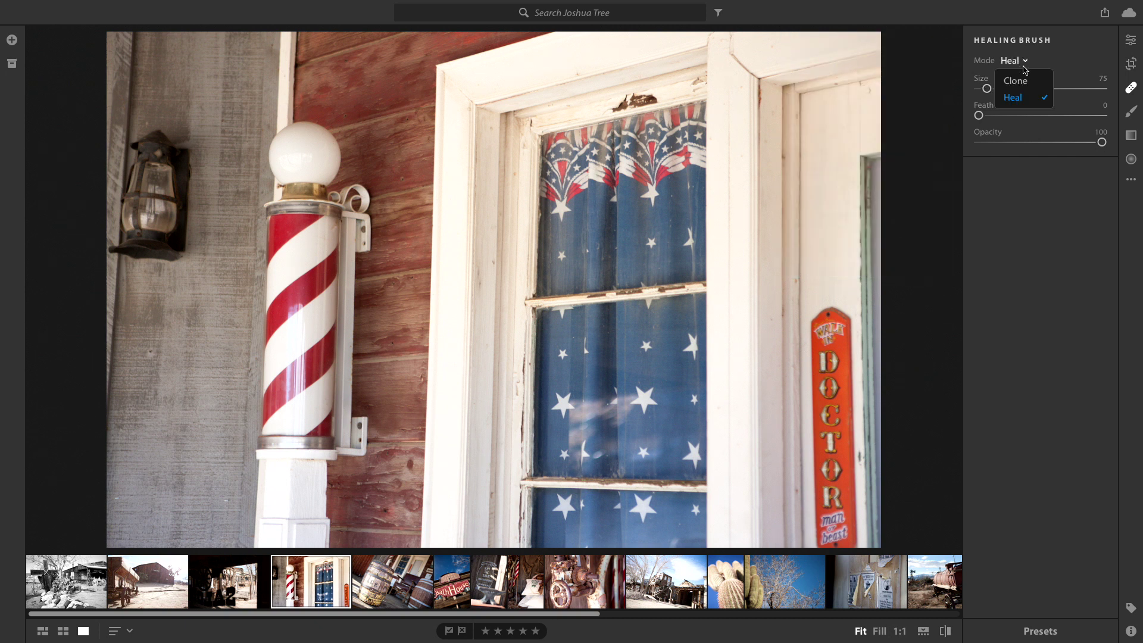
pyautogui.click(1028, 216)
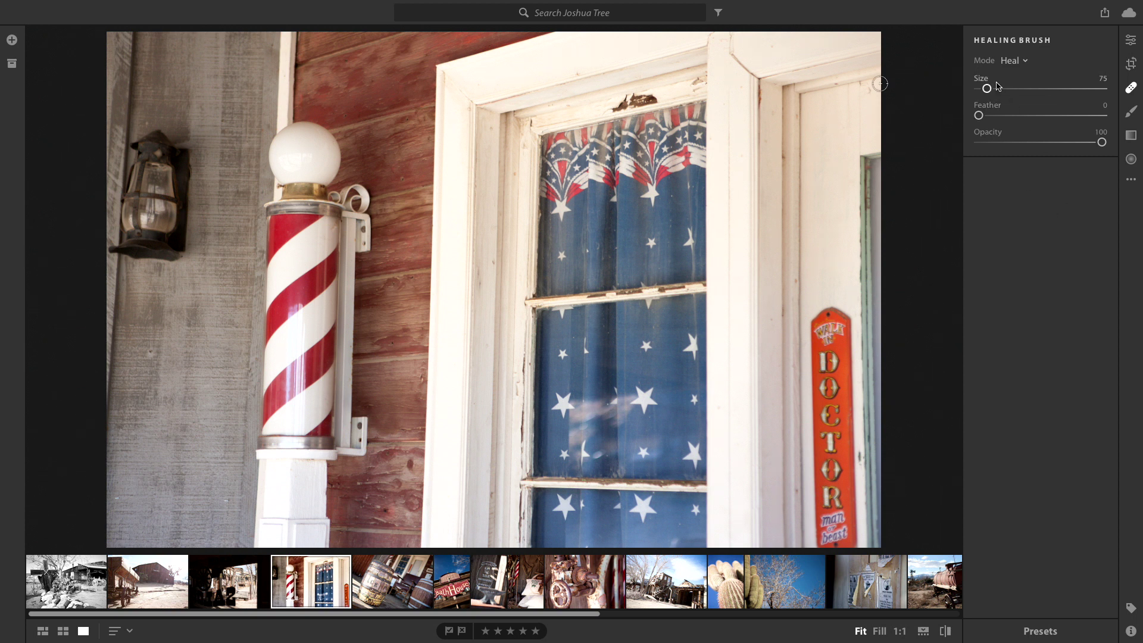
pyautogui.click(1130, 115)
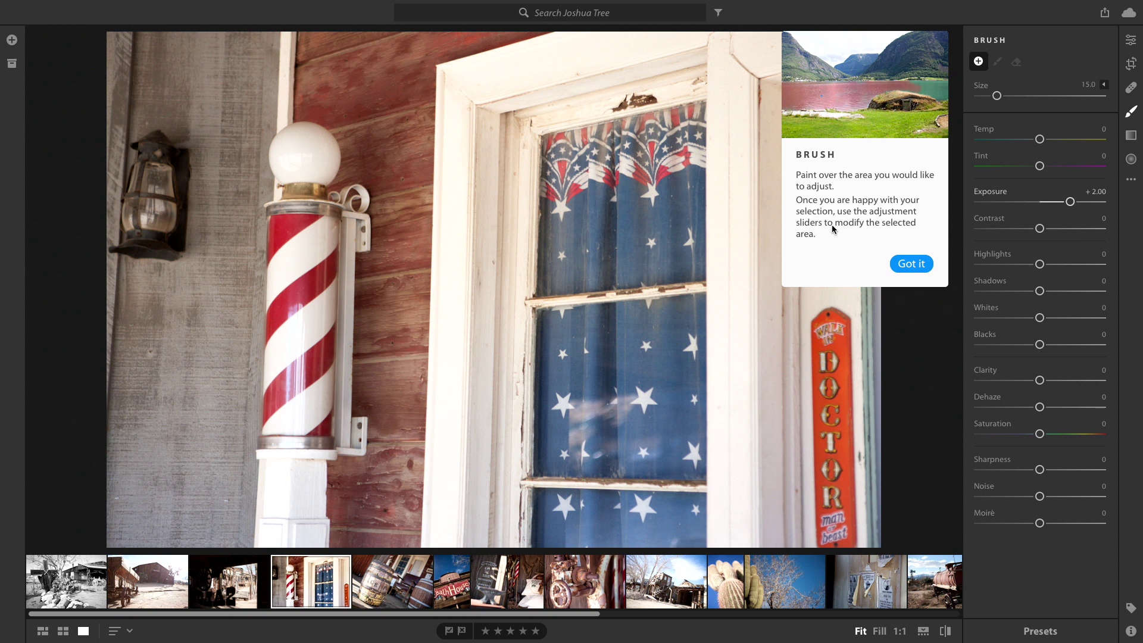
pyautogui.click(911, 263)
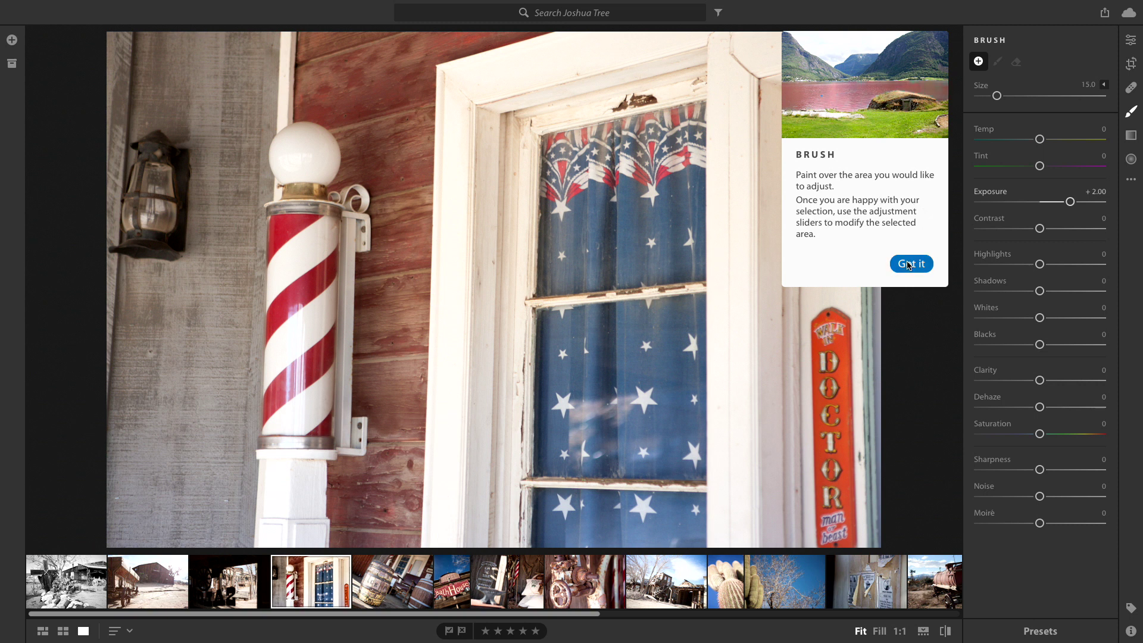
pyautogui.moveTo(999, 97)
pyautogui.mouseDown()
pyautogui.moveTo(1030, 96)
pyautogui.moveTo(1013, 96)
pyautogui.mouseUp()
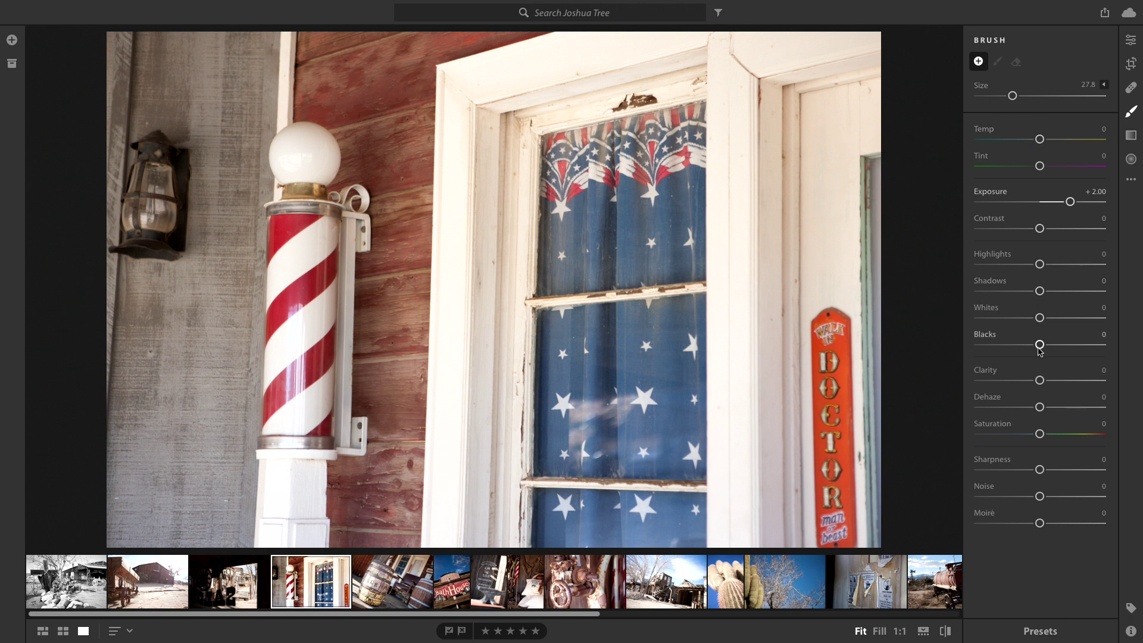
# Step: Look at the Linear Gradient and Radial Gradient tools and show the histogram
pyautogui.click(1132, 136)
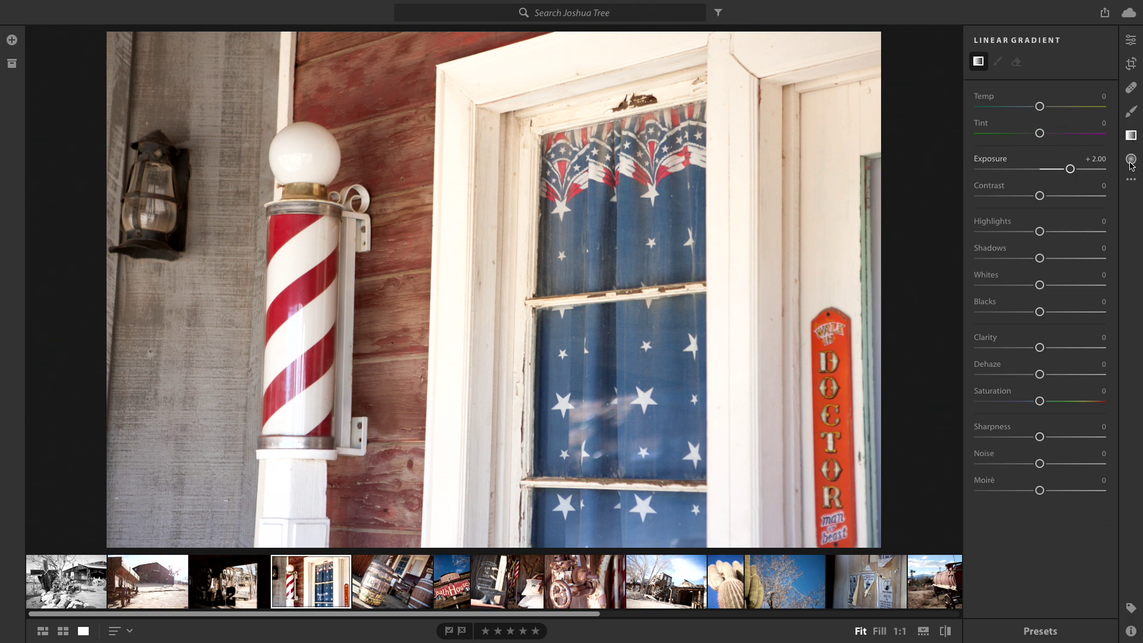
pyautogui.click(1131, 160)
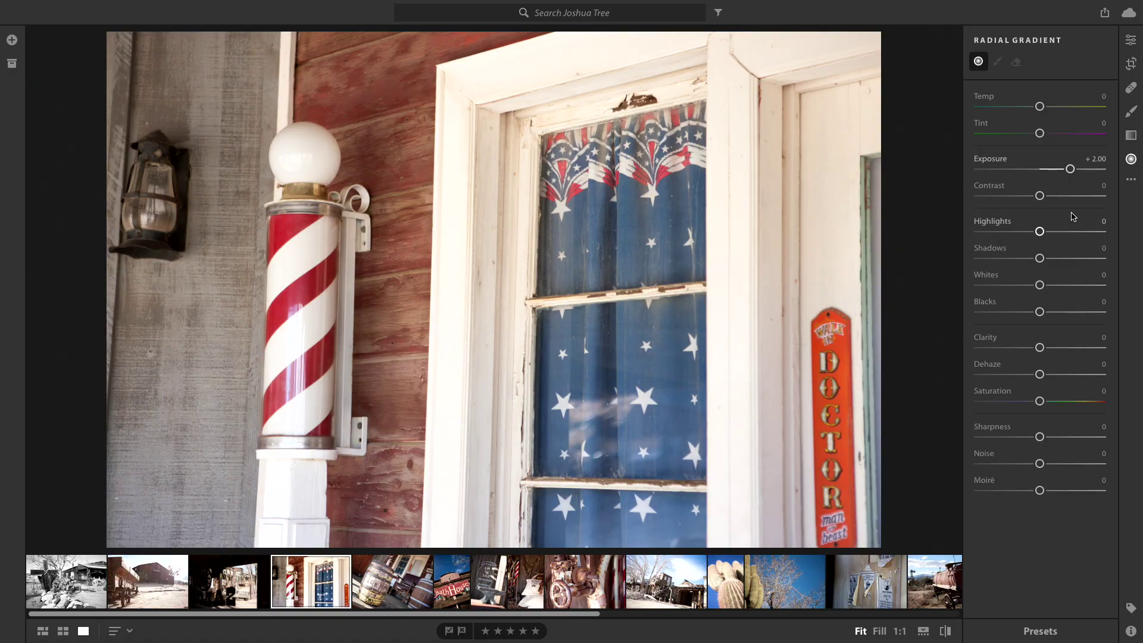
pyautogui.click(1136, 182)
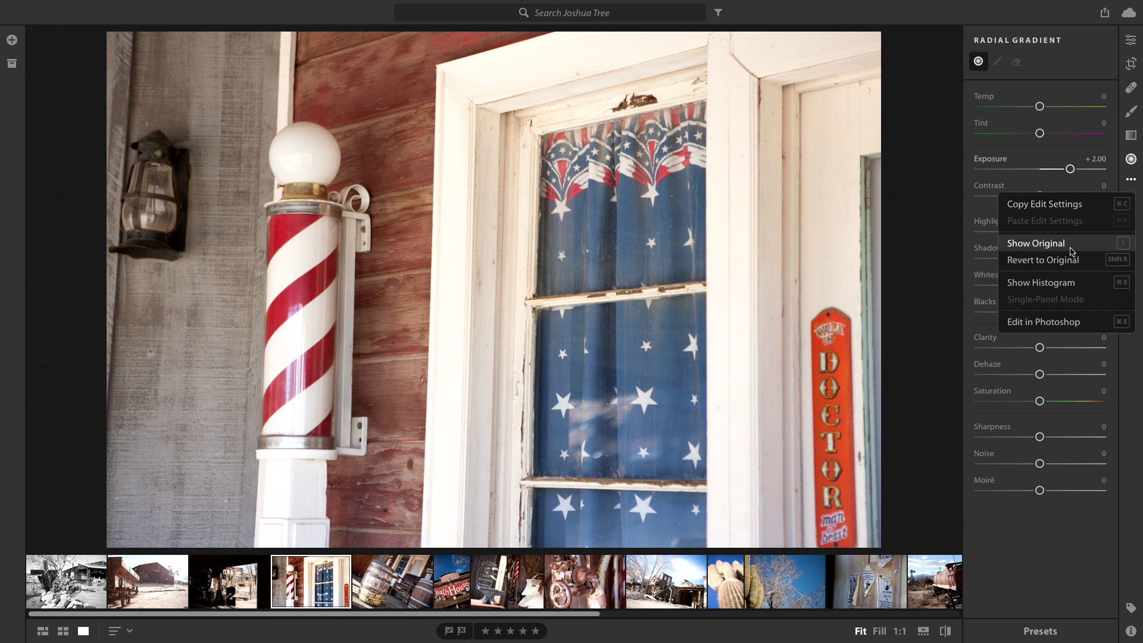
pyautogui.click(1063, 284)
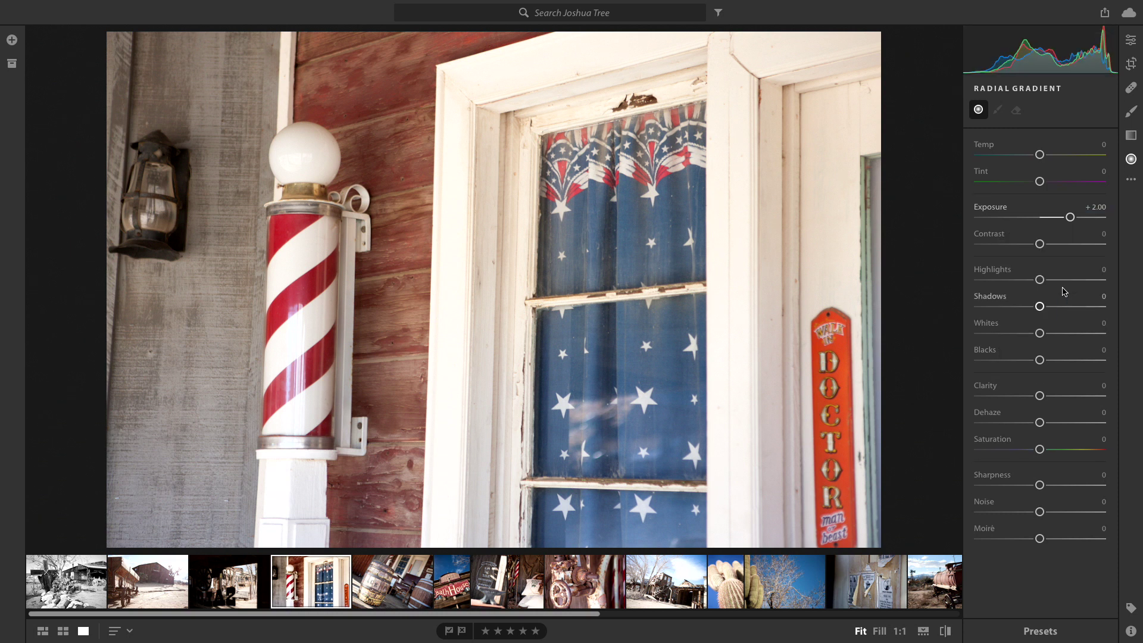
pyautogui.click(1131, 179)
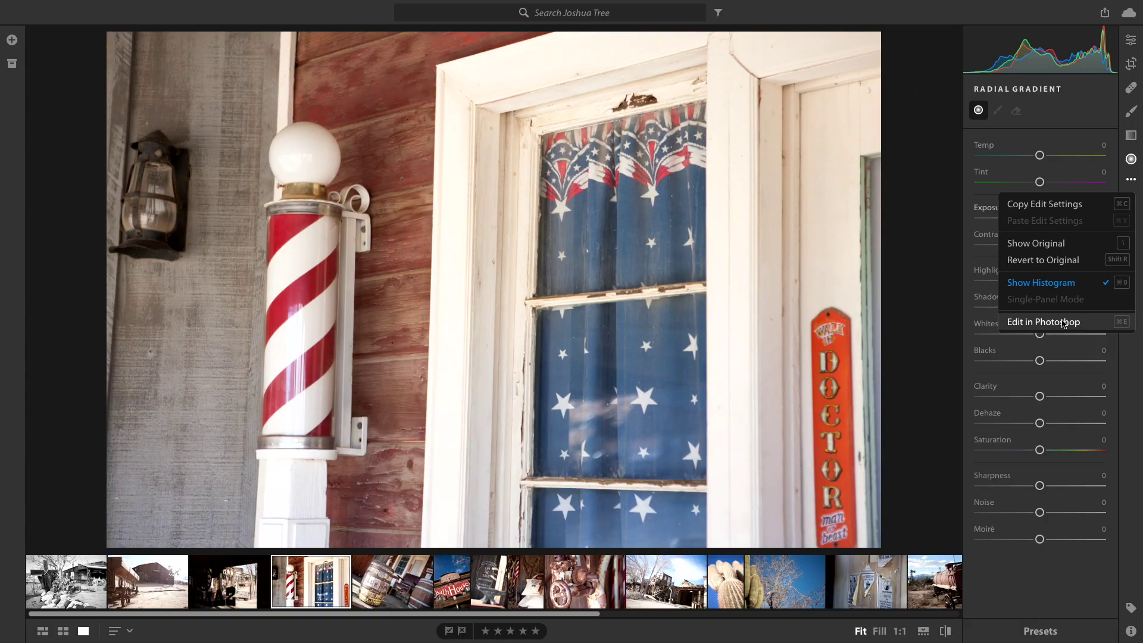
pyautogui.press('Escape')
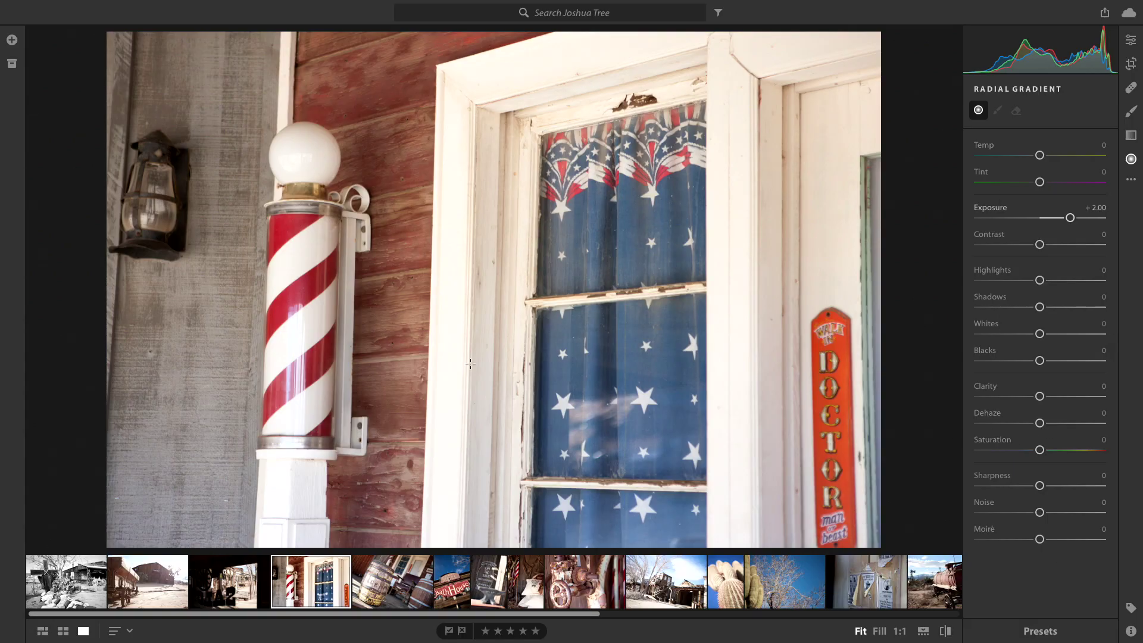
# Step: In the square grid, rate the dark valley landscape three stars and flag the upright cactus close-up as a pick
pyautogui.press('g')
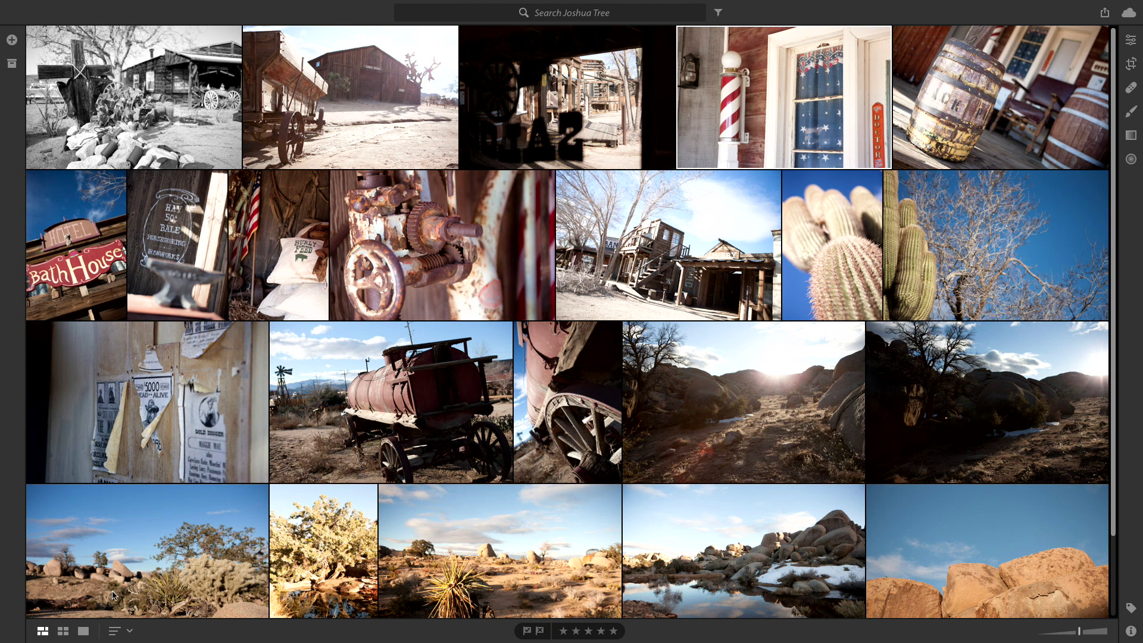
pyautogui.click(63, 630)
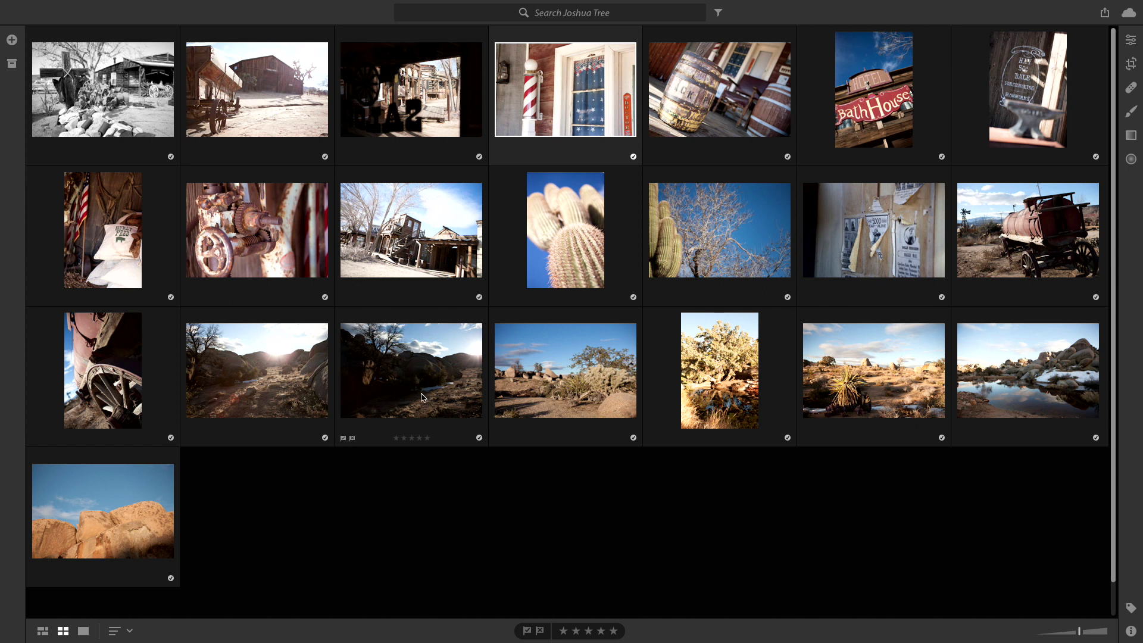
pyautogui.click(411, 438)
pyautogui.click(499, 298)
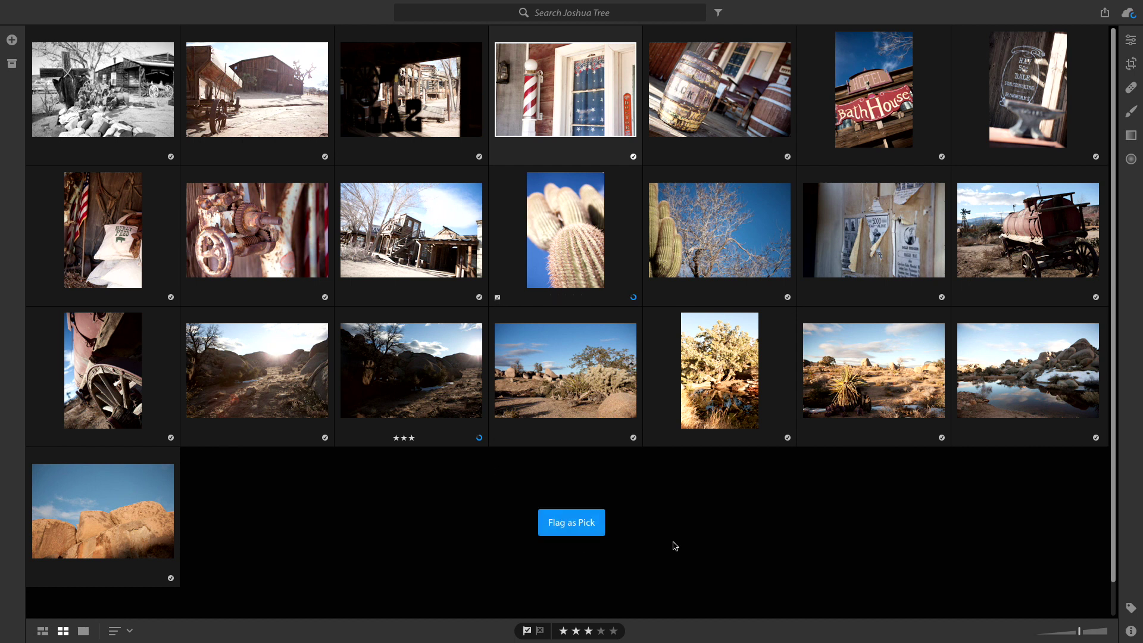
pyautogui.moveTo(635, 298)
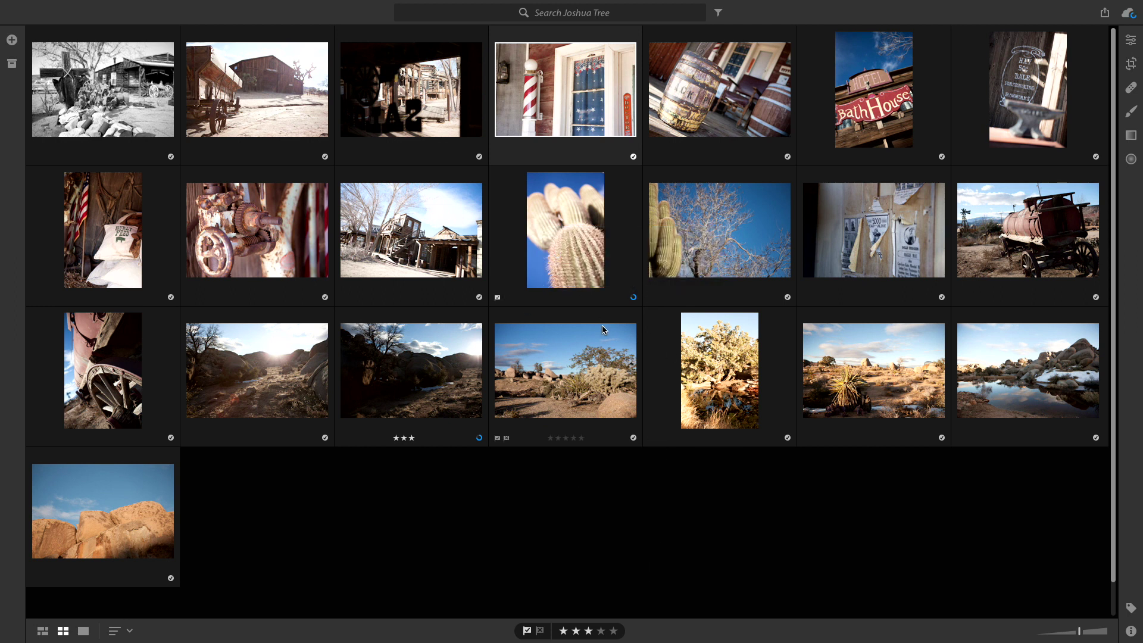
# Step: Cycle through the Photo Grid and other views, ending with the barber pole photo in Detail view
pyautogui.press('g')
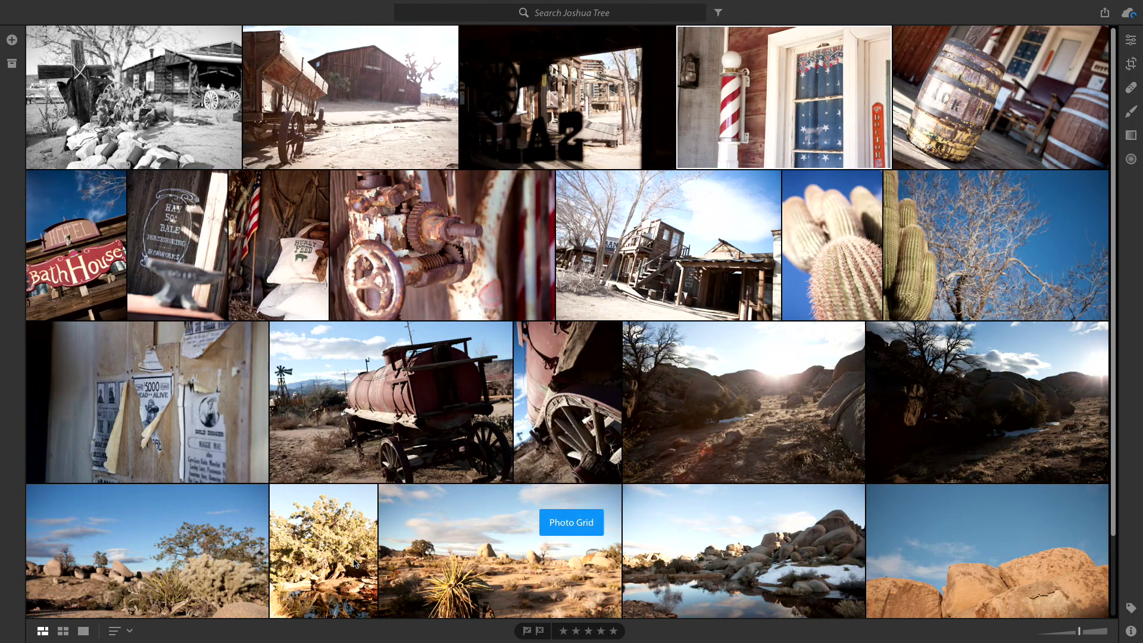
pyautogui.press('g')
pyautogui.press('g')
pyautogui.press('g')
pyautogui.press('g')
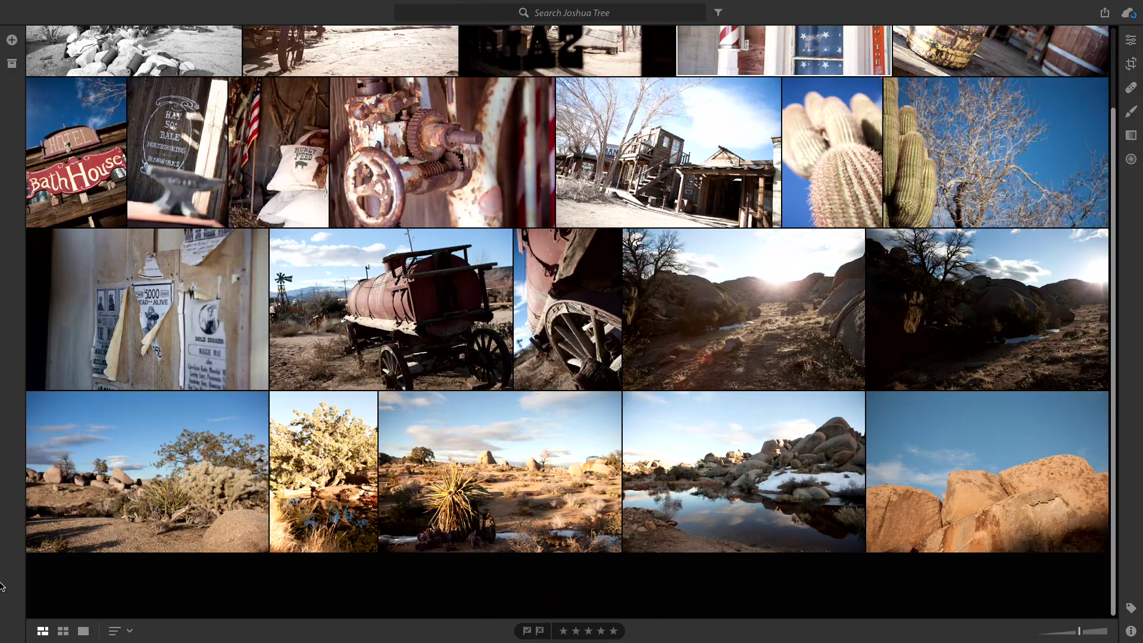
pyautogui.click(83, 631)
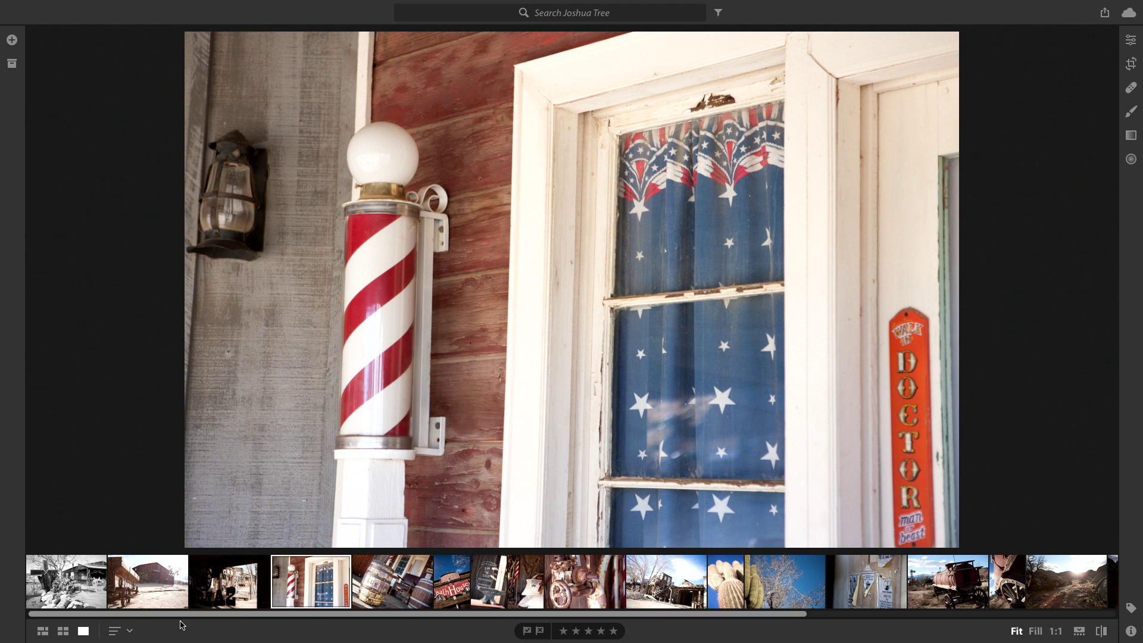
# Step: Look at the photo sorting options and rate the barber pole photo four stars
pyautogui.click(123, 632)
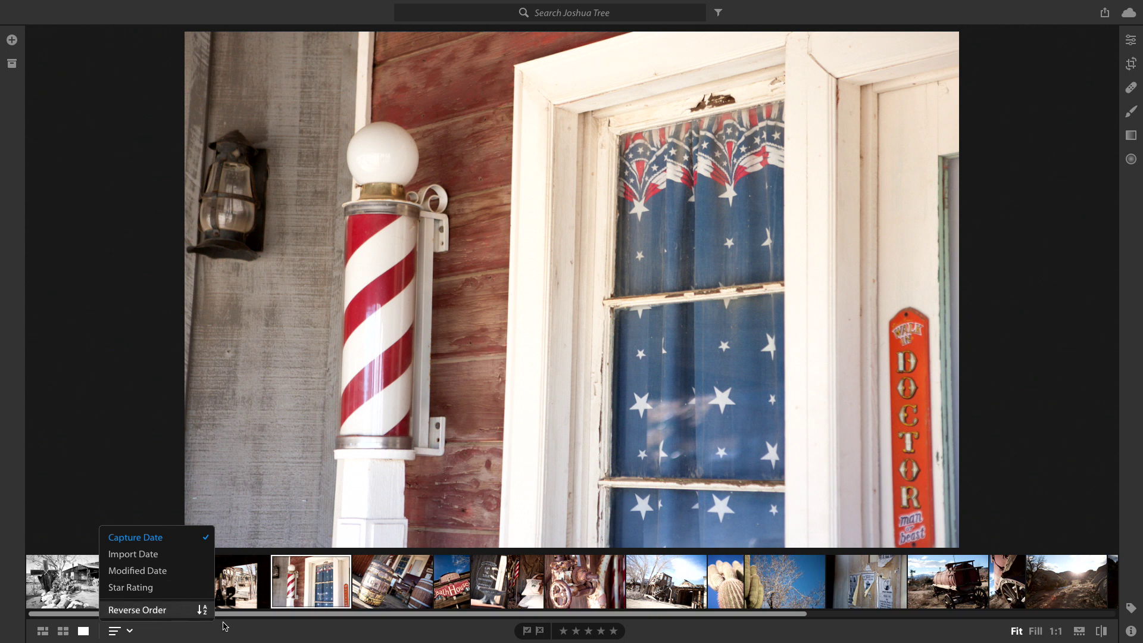
pyautogui.click(249, 627)
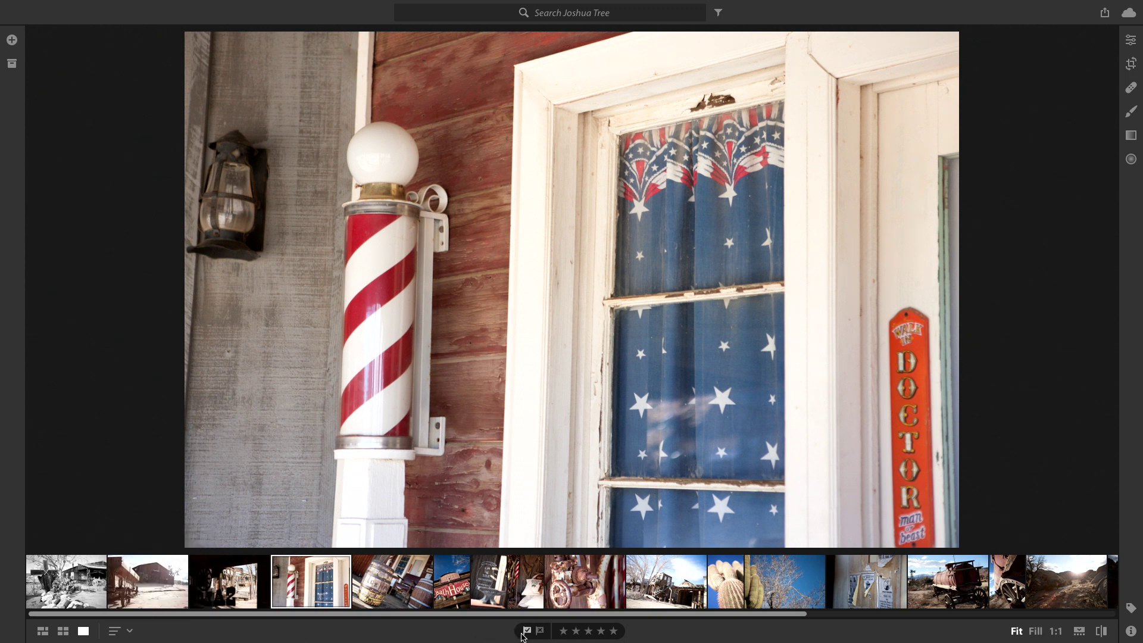
pyautogui.click(596, 635)
# Step: View the barber pole photo at Fill and 1:1 zoom, and toggle the filmstrip off and on
pyautogui.click(1036, 632)
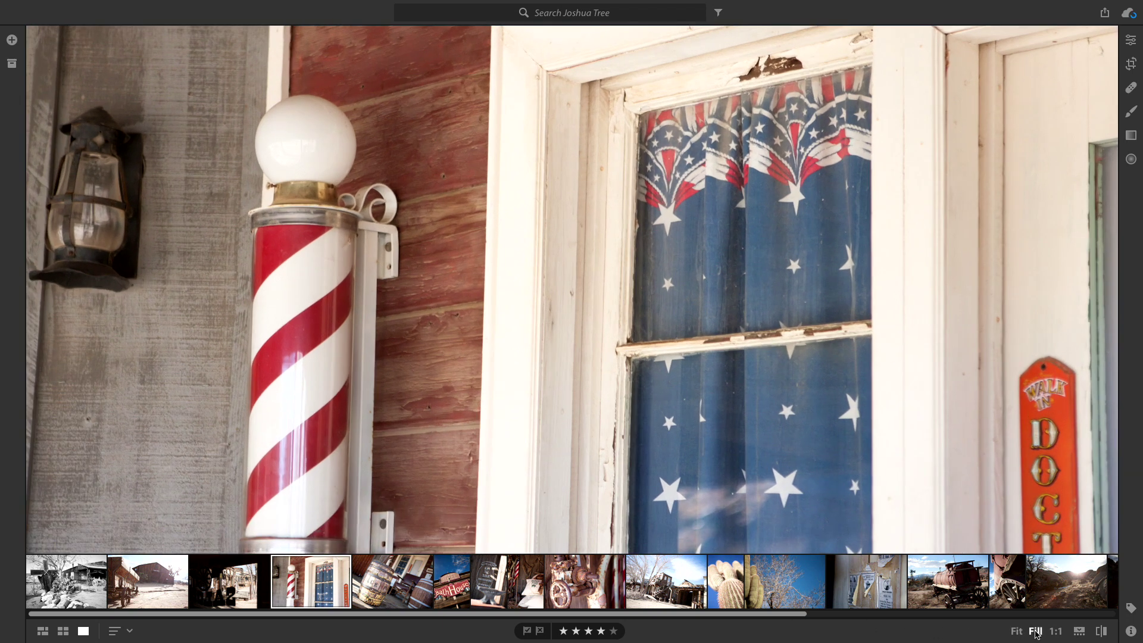
pyautogui.click(1051, 633)
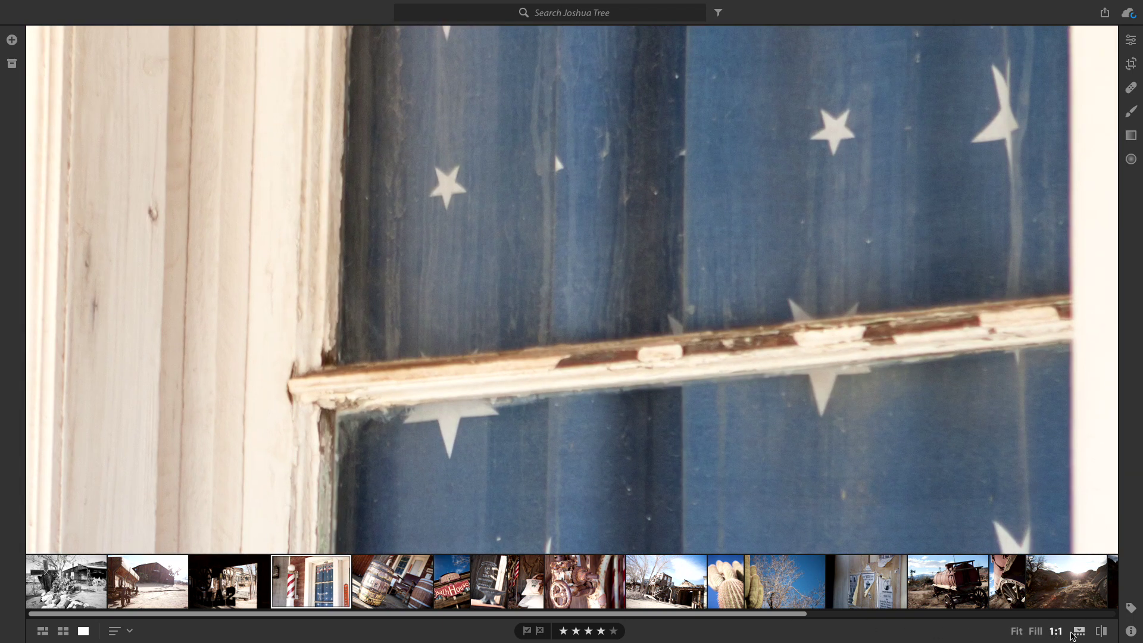
pyautogui.click(1072, 634)
pyautogui.click(1073, 634)
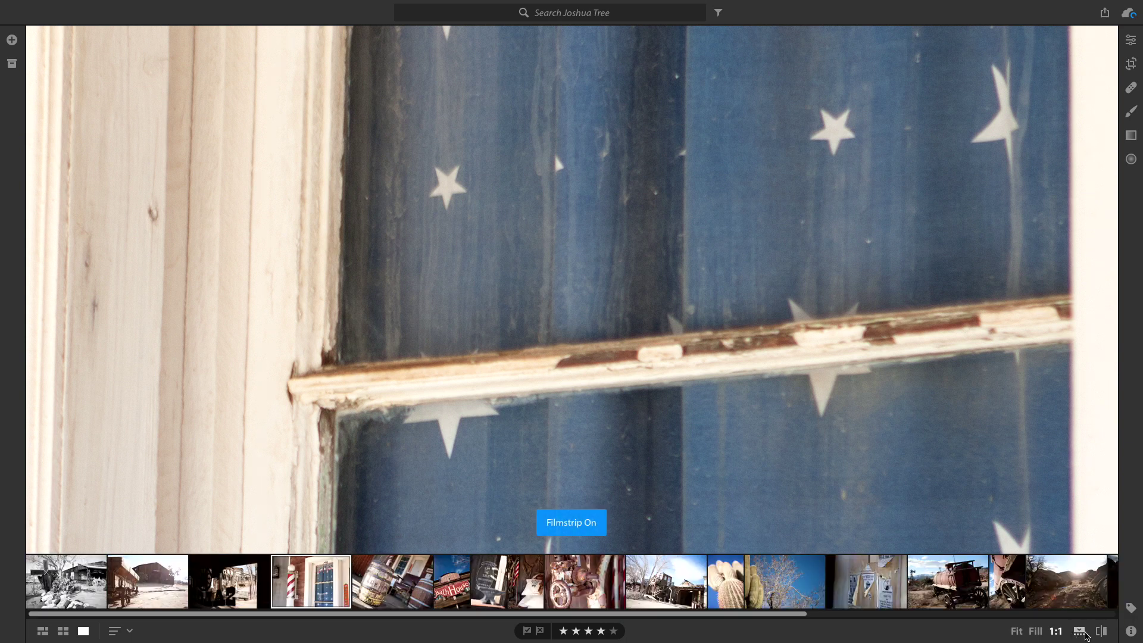
# Step: Toggle the Show Original view on and off for the barber pole photo and open the Edit controls
pyautogui.click(1101, 632)
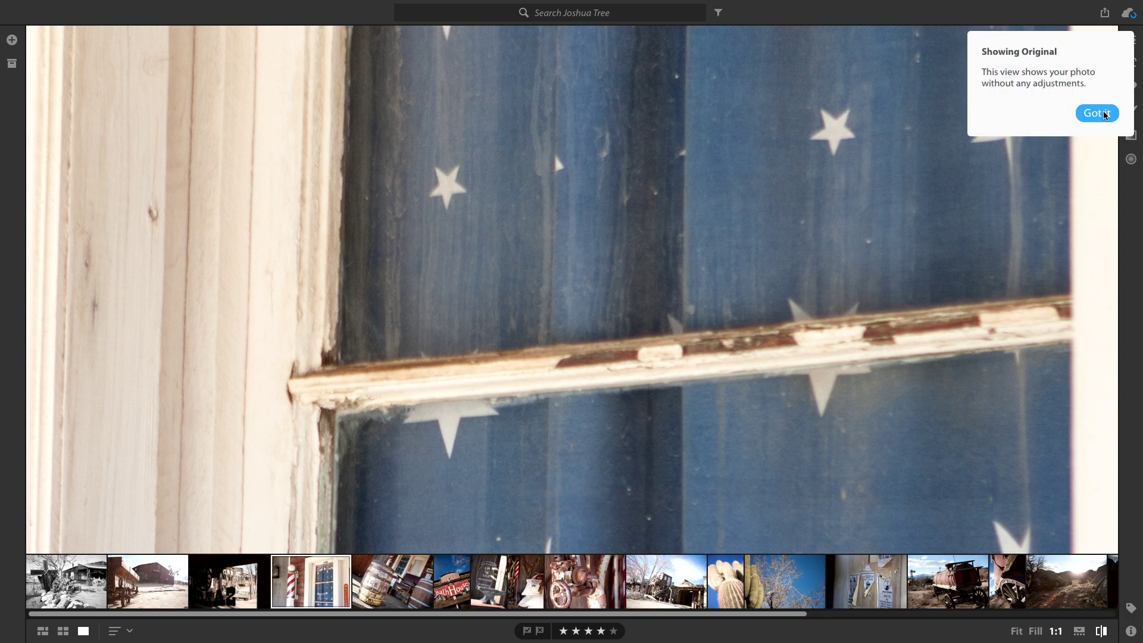
pyautogui.click(1098, 113)
pyautogui.press('e')
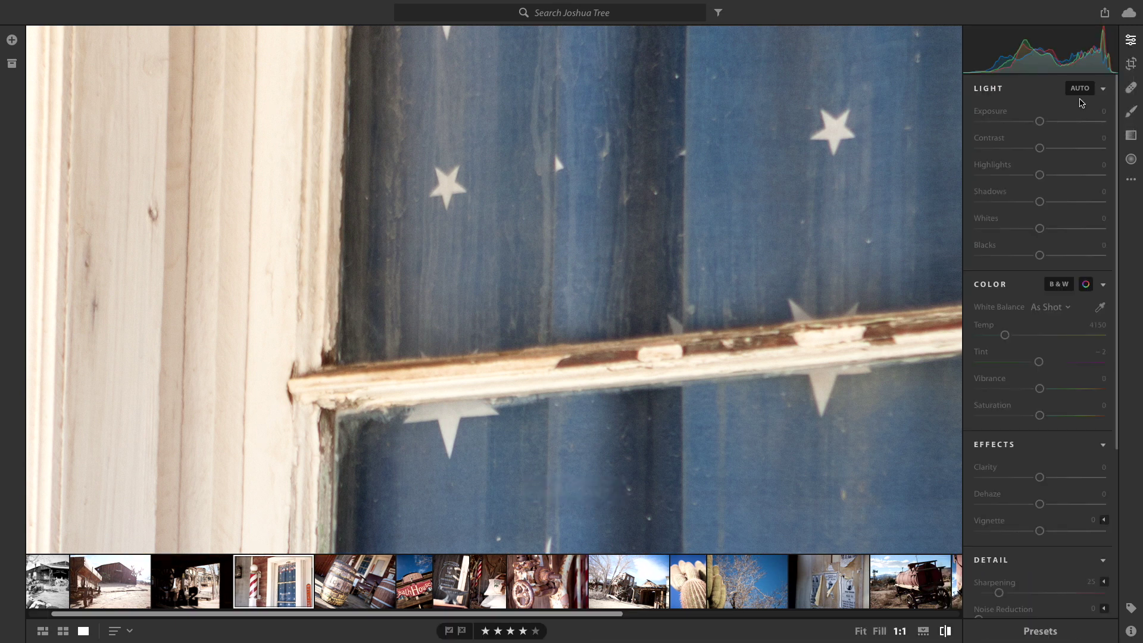
pyautogui.click(947, 635)
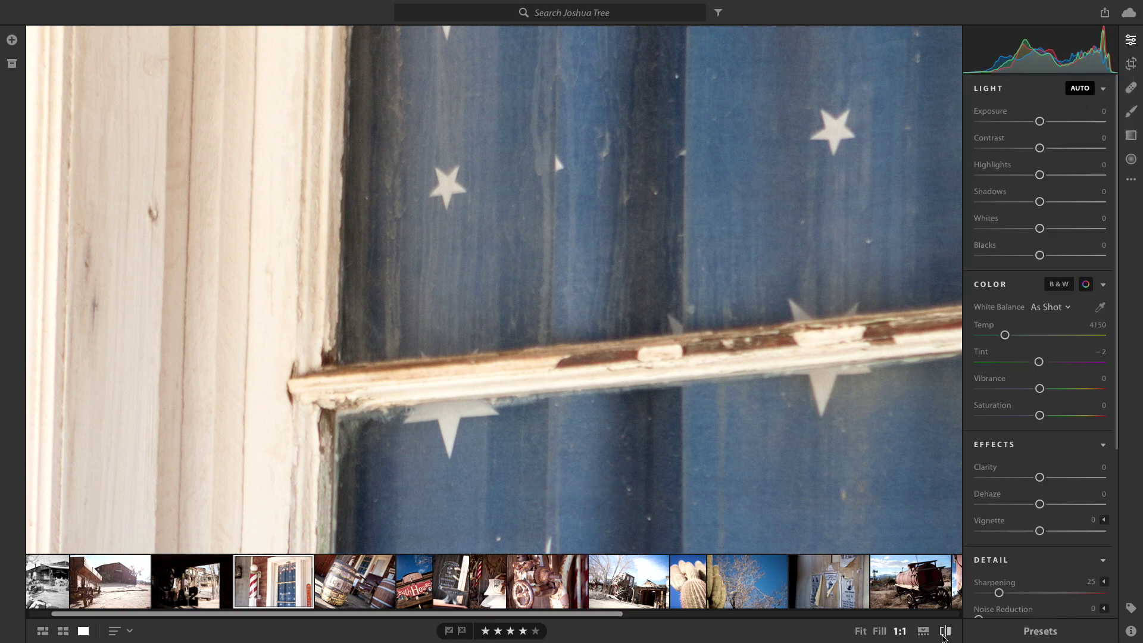
# Step: Lower Exposure to −1.64, compare the edit with the original several times, and revert the photo to its original
pyautogui.moveTo(1039, 121)
pyautogui.mouseDown()
pyautogui.moveTo(1000, 121)
pyautogui.moveTo(1019, 121)
pyautogui.mouseUp()
pyautogui.click(946, 631)
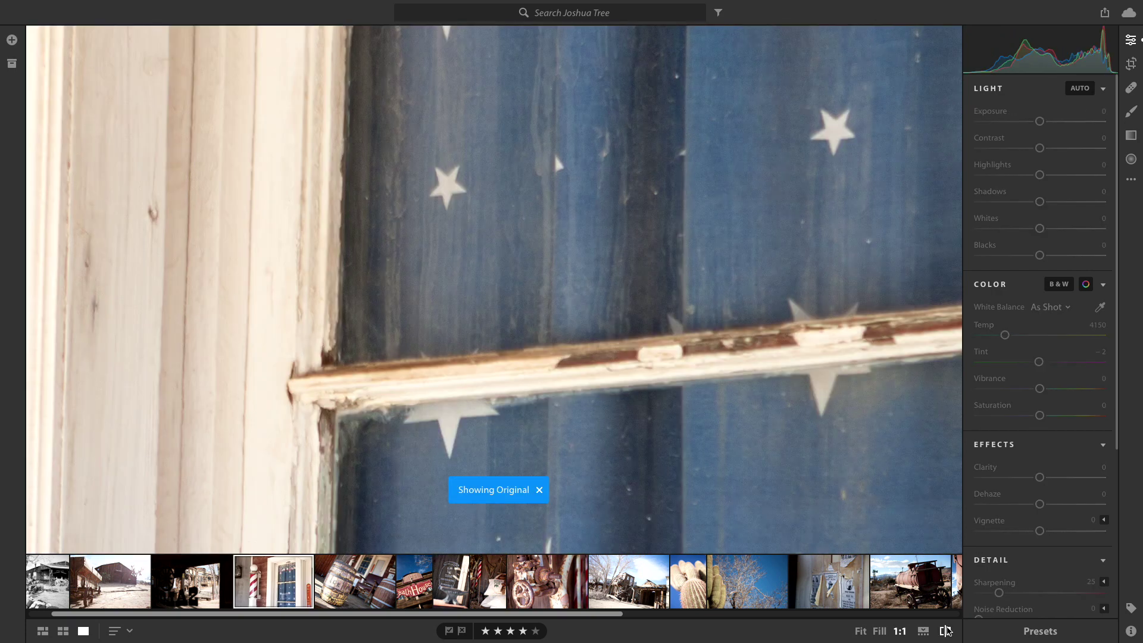
pyautogui.click(946, 631)
pyautogui.click(947, 631)
pyautogui.click(947, 631)
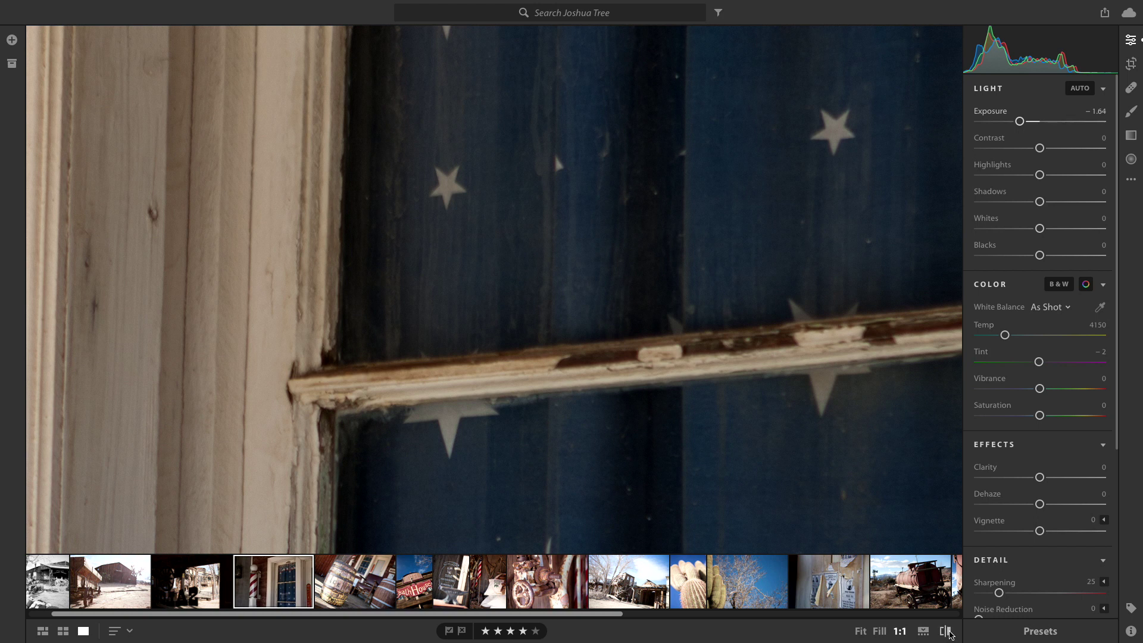
pyautogui.click(947, 632)
pyautogui.click(946, 631)
pyautogui.click(945, 631)
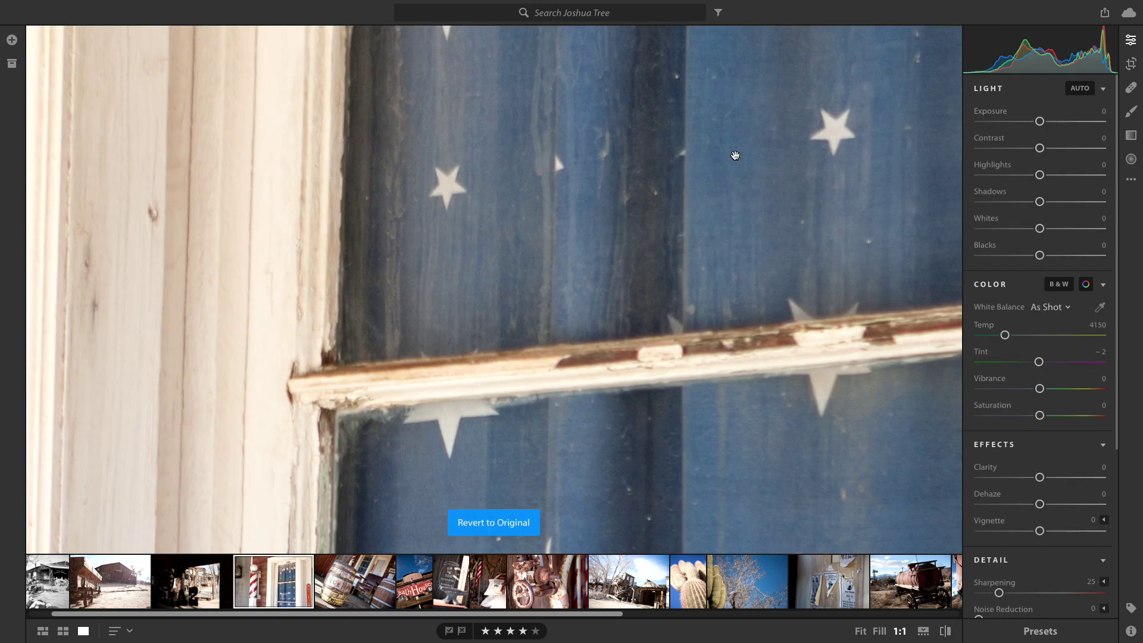
# Step: Flag the barber pole photo as a pick and view it at Fit zoom
pyautogui.press('p')
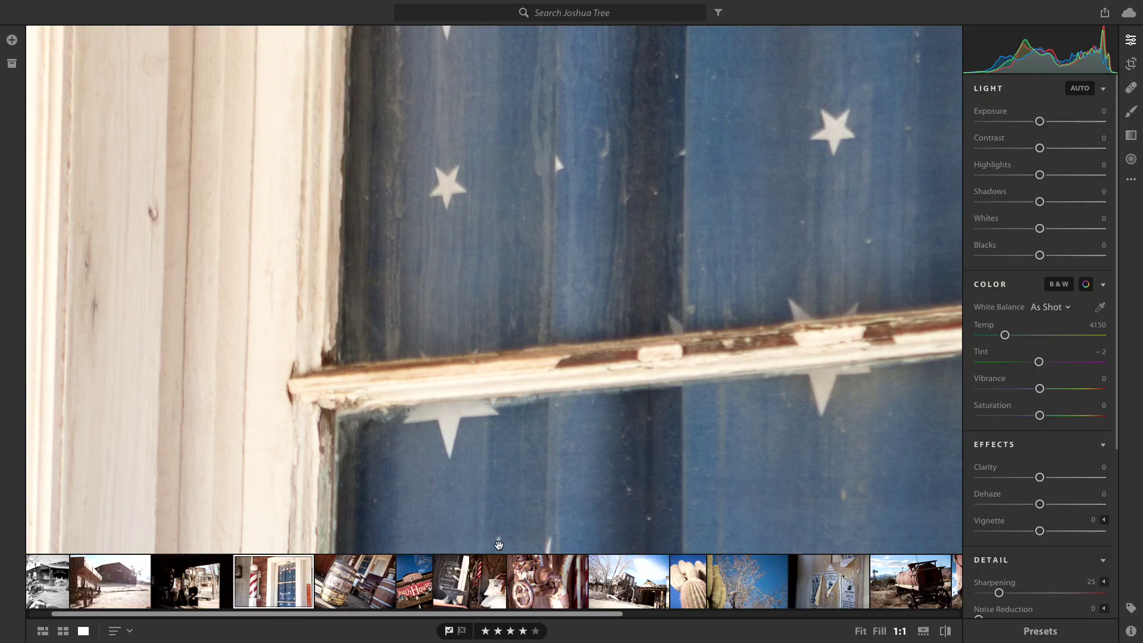
pyautogui.click(861, 632)
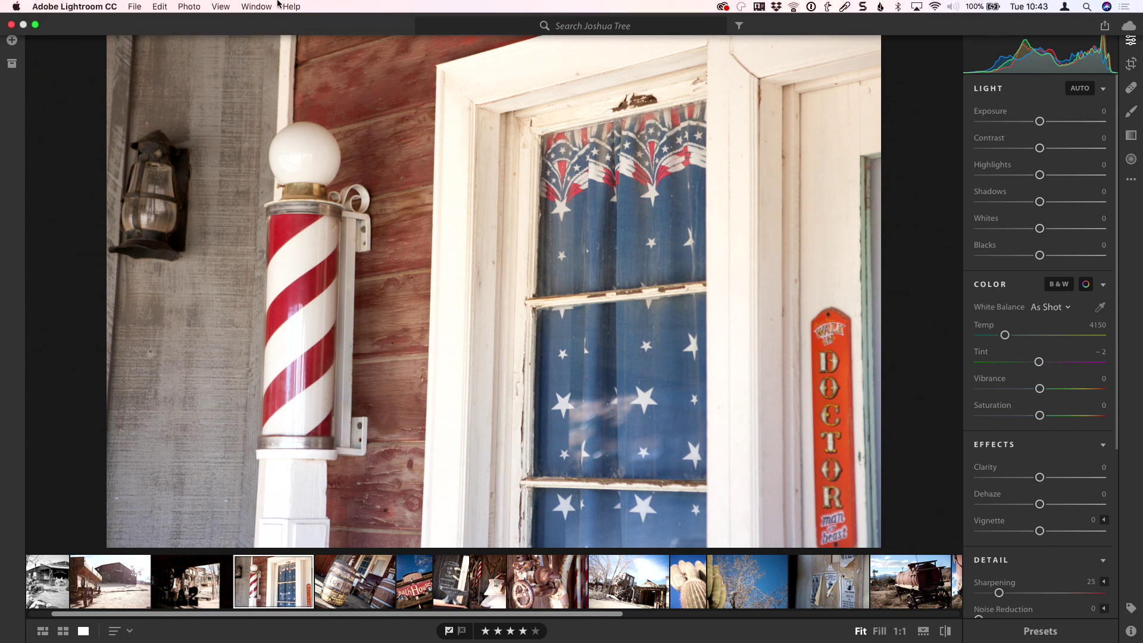
# Step: Search the application's help for "fit" and "zoom" to locate the Zoom In and Zoom Out commands
pyautogui.click(292, 6)
pyautogui.write('fit')
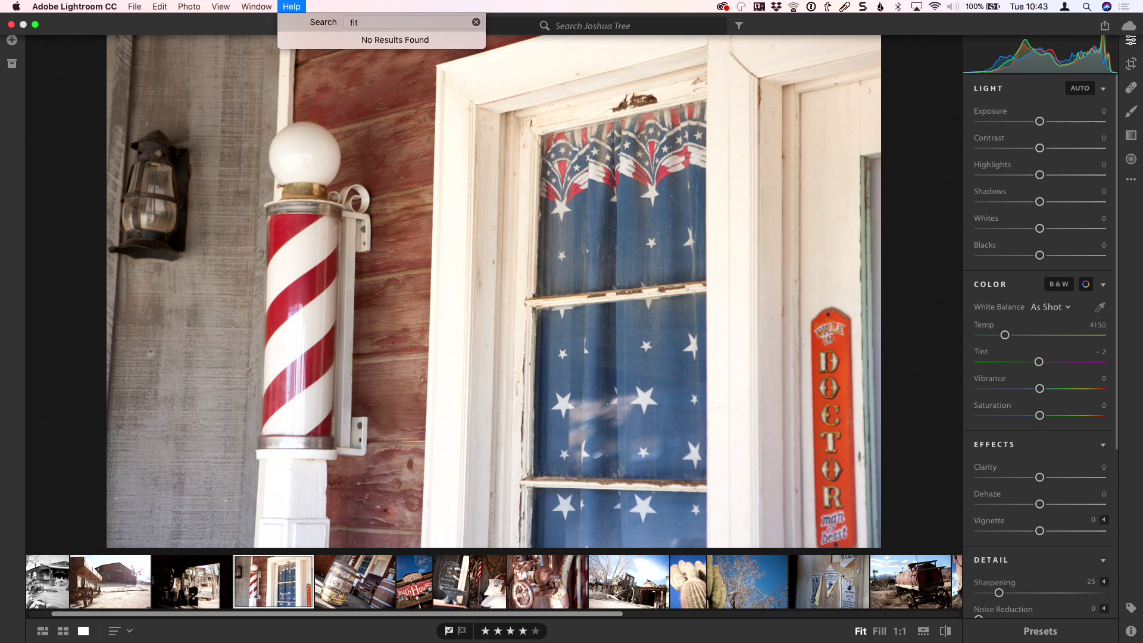
pyautogui.press('BackSpace')
pyautogui.press('BackSpace')
pyautogui.press('BackSpace')
pyautogui.write('zoo')
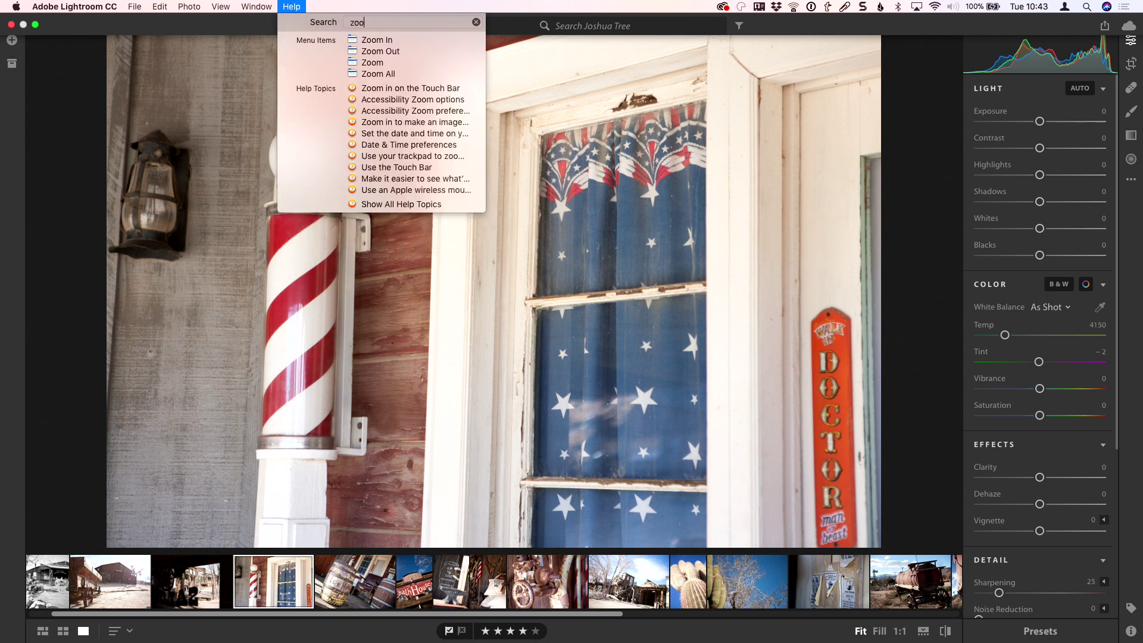
pyautogui.write('m')
pyautogui.press('Down')
pyautogui.press('Down')
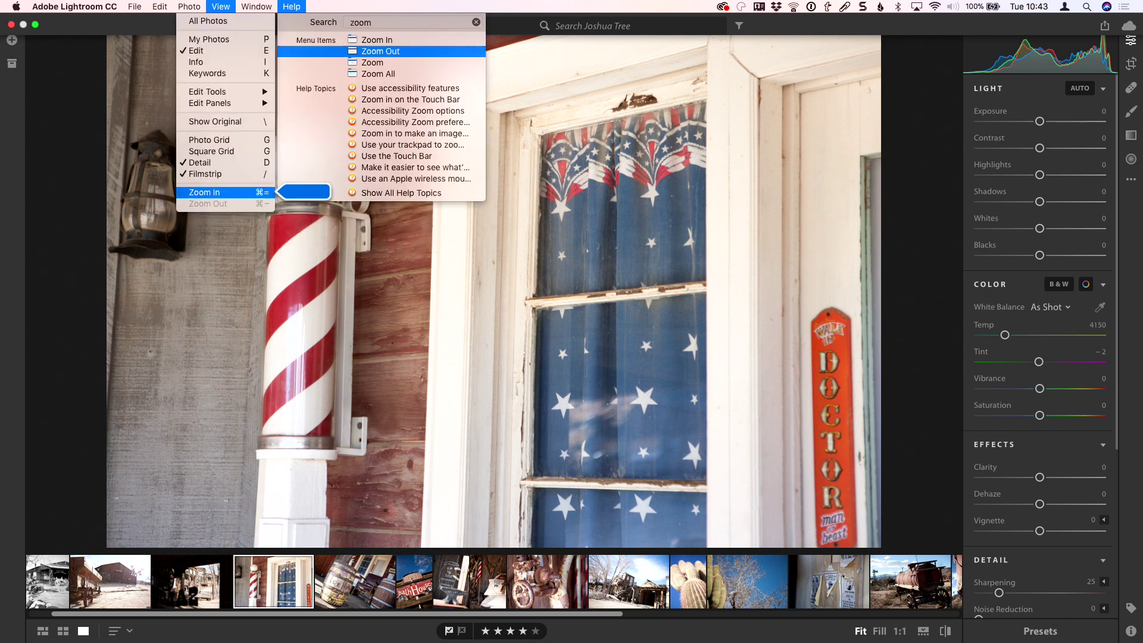
pyautogui.moveTo(180, 5)
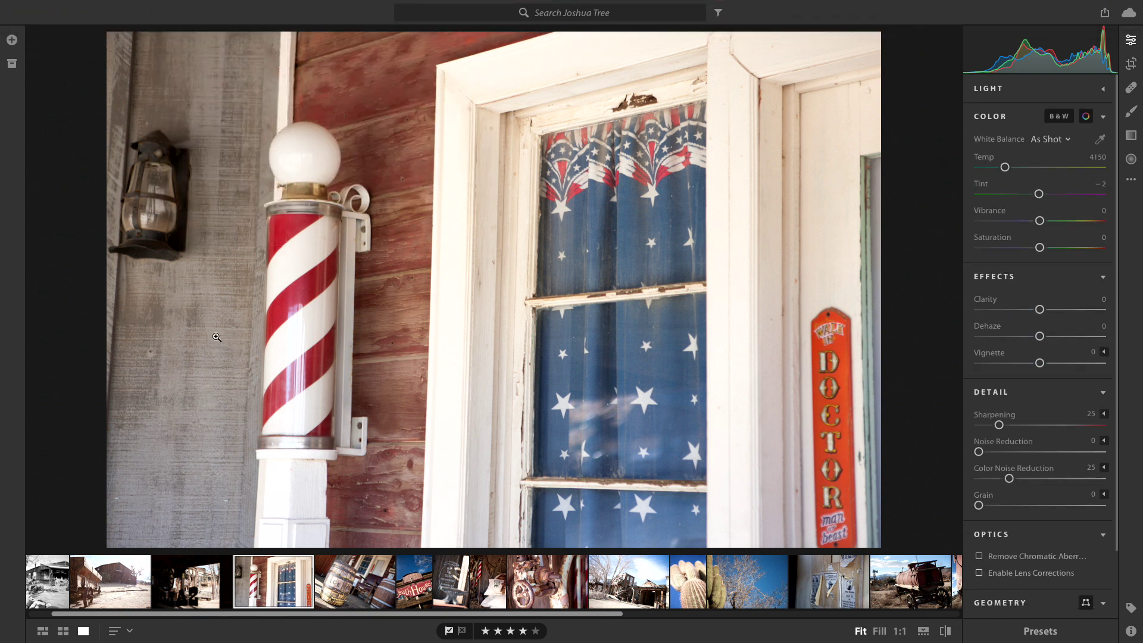
# Step: Toggle the histogram and the Light section's adjustments on and off in the Edit controls
pyautogui.hotkey('ctrl', '0')
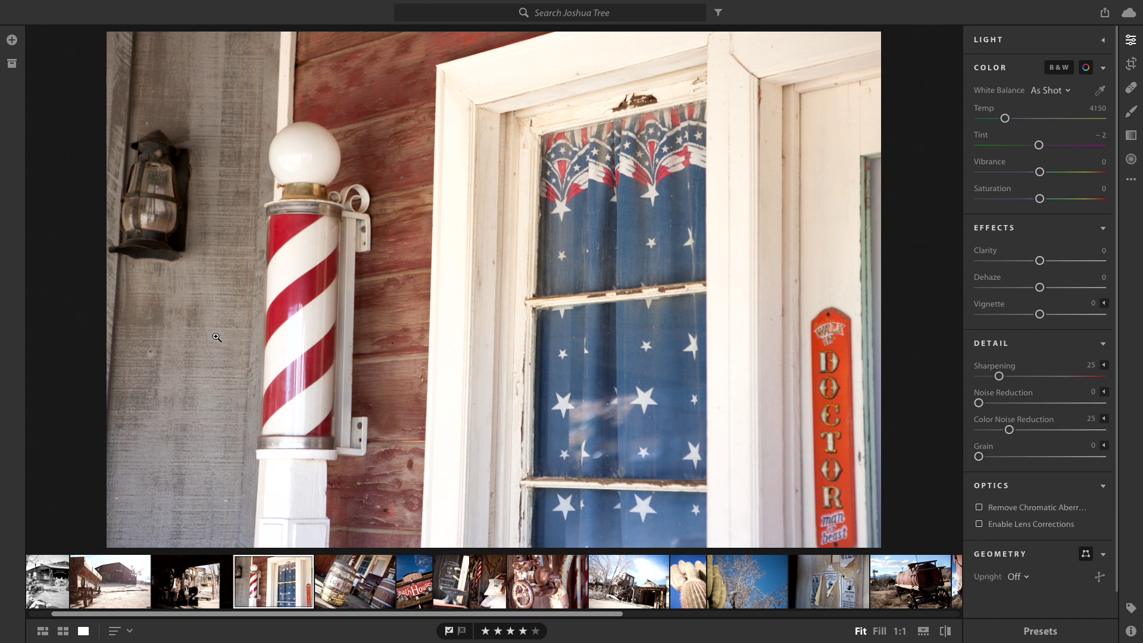
pyautogui.hotkey('ctrl', '1')
pyautogui.hotkey('ctrl', '0')
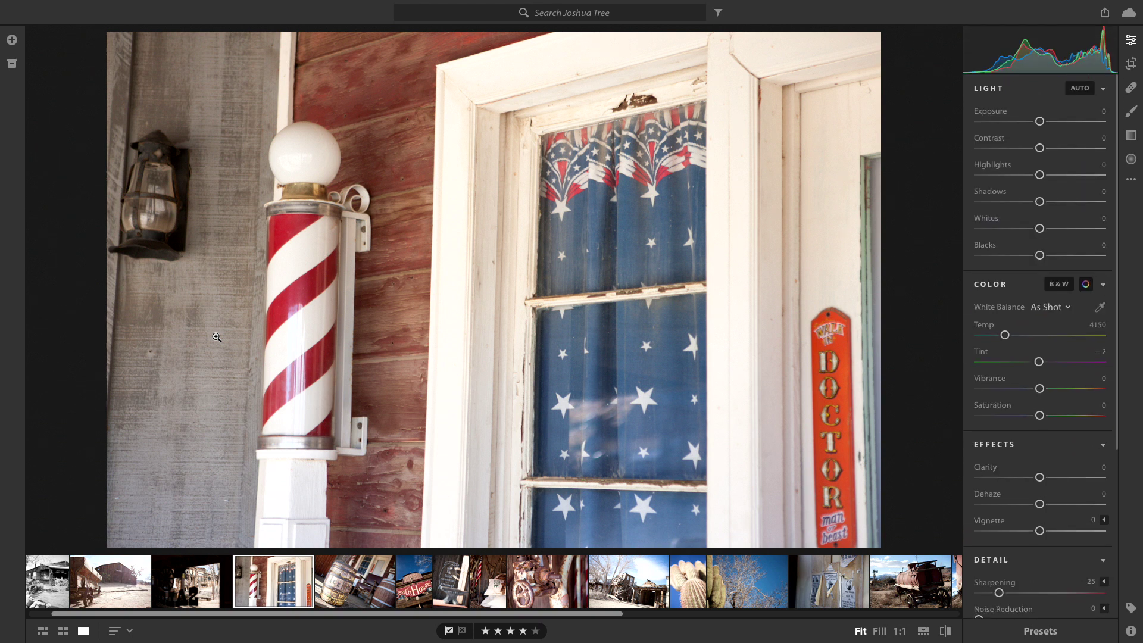
pyautogui.hotkey('ctrl', '0')
pyautogui.hotkey('ctrl', '0')
pyautogui.hotkey('ctrl', '0')
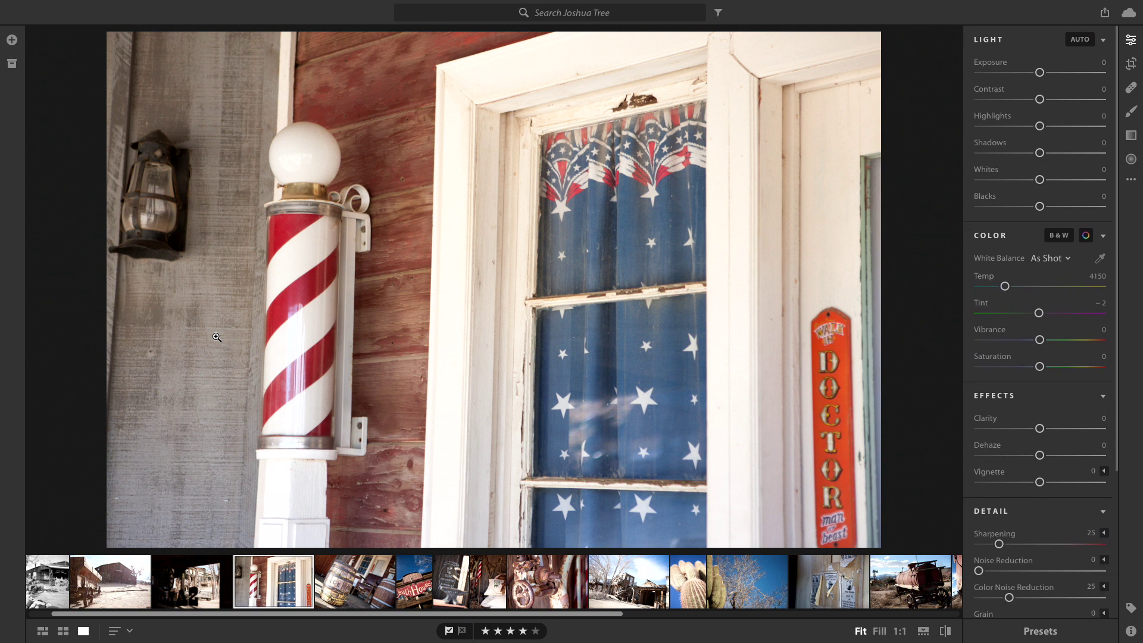
pyautogui.hotkey('ctrl', '0')
pyautogui.hotkey('ctrl', '1')
pyautogui.hotkey('ctrl', '1')
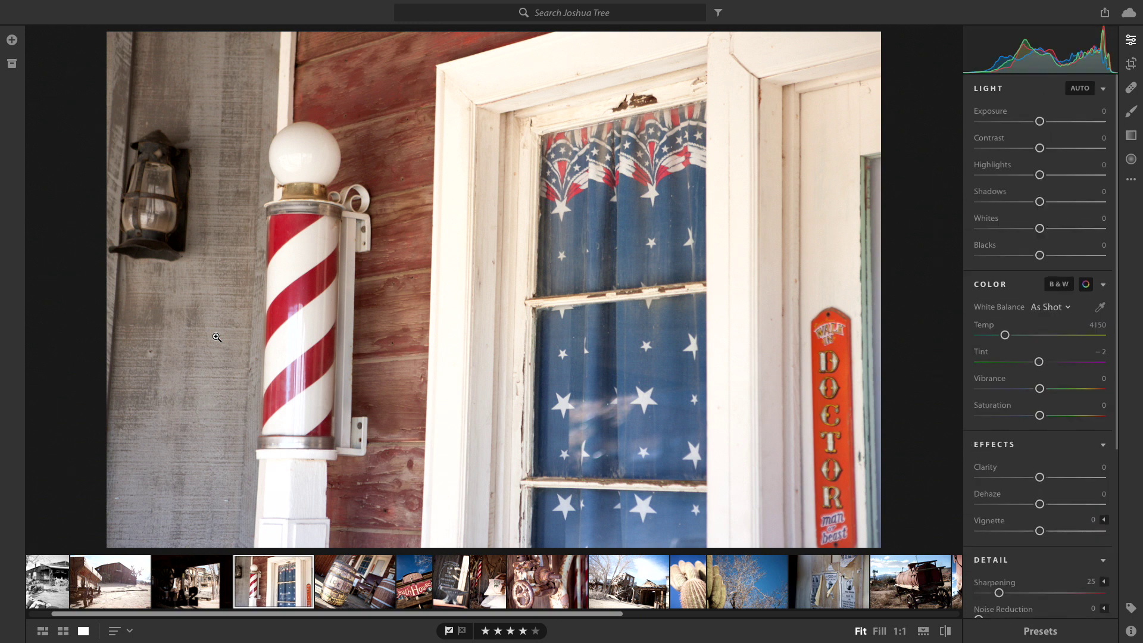
# Step: Collapse the Color, Light, Effects, Detail and Optics sections of the Edit controls, leaving only Geometry expanded
pyautogui.hotkey('ctrl', '2')
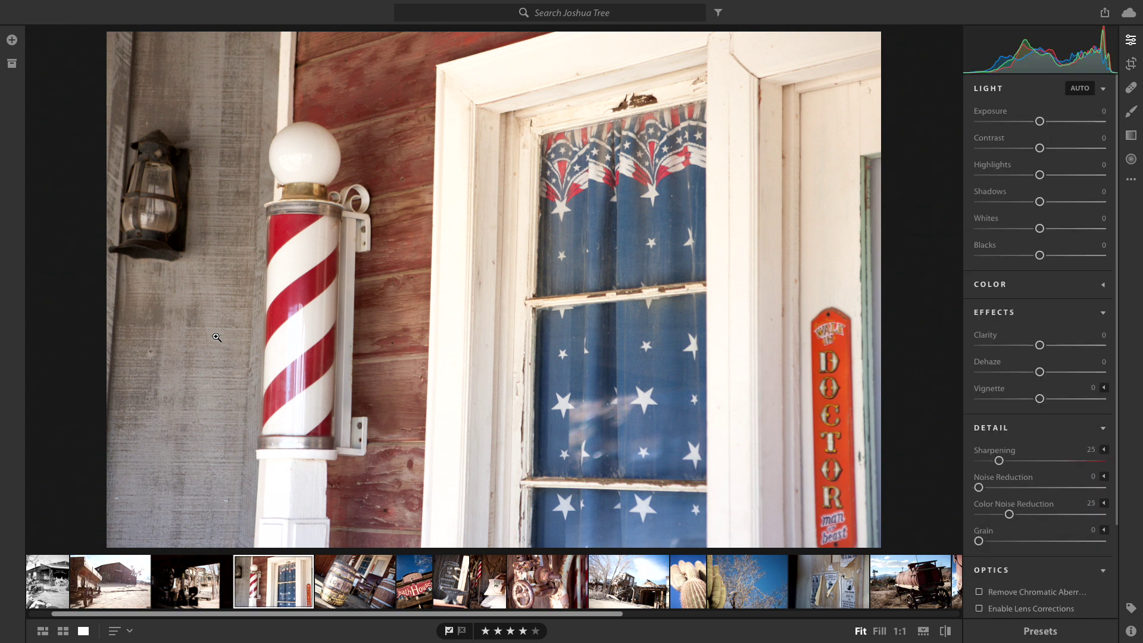
pyautogui.hotkey('ctrl', '1')
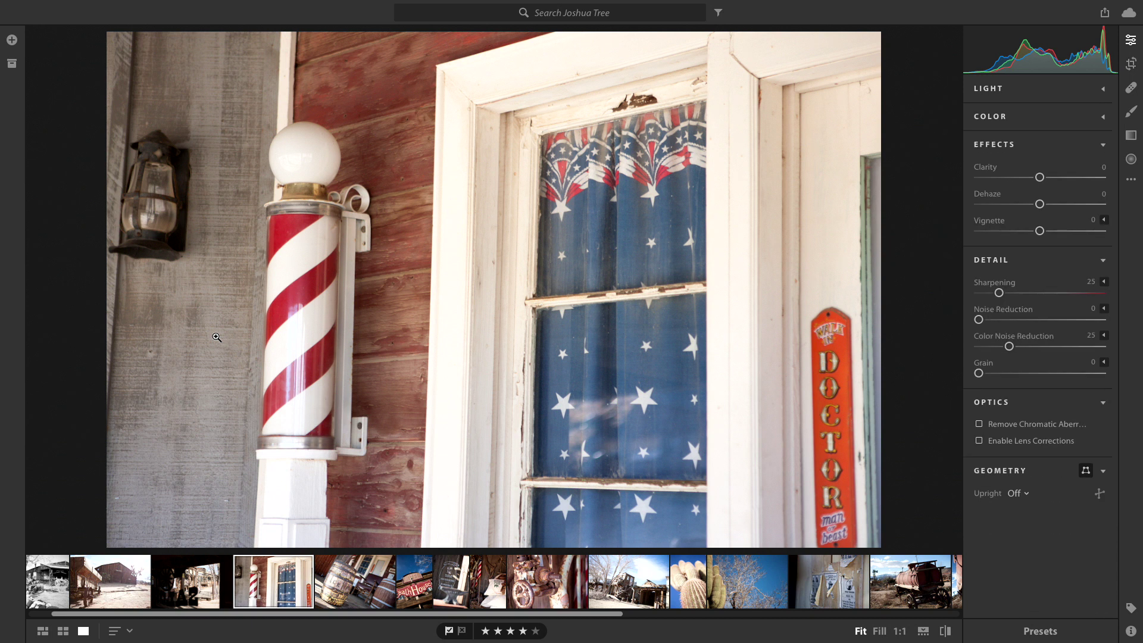
pyautogui.hotkey('ctrl', '3')
pyautogui.hotkey('ctrl', '4')
pyautogui.hotkey('ctrl', '5')
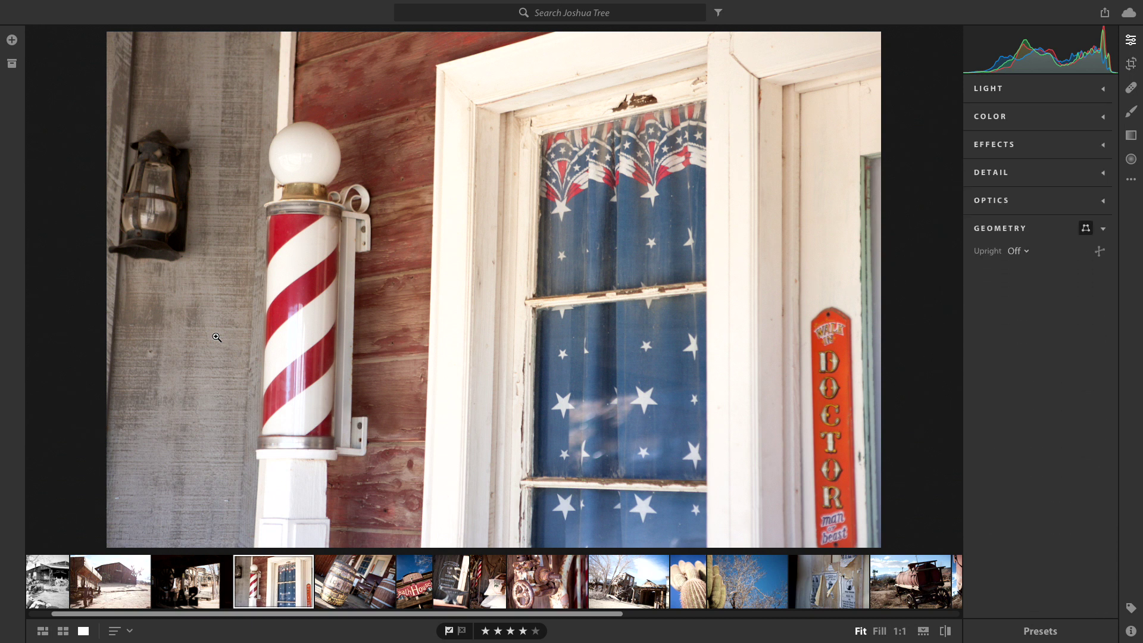
# Step: Expand and collapse the Light, Color and Effects sections one after another
pyautogui.hotkey('ctrl', '1')
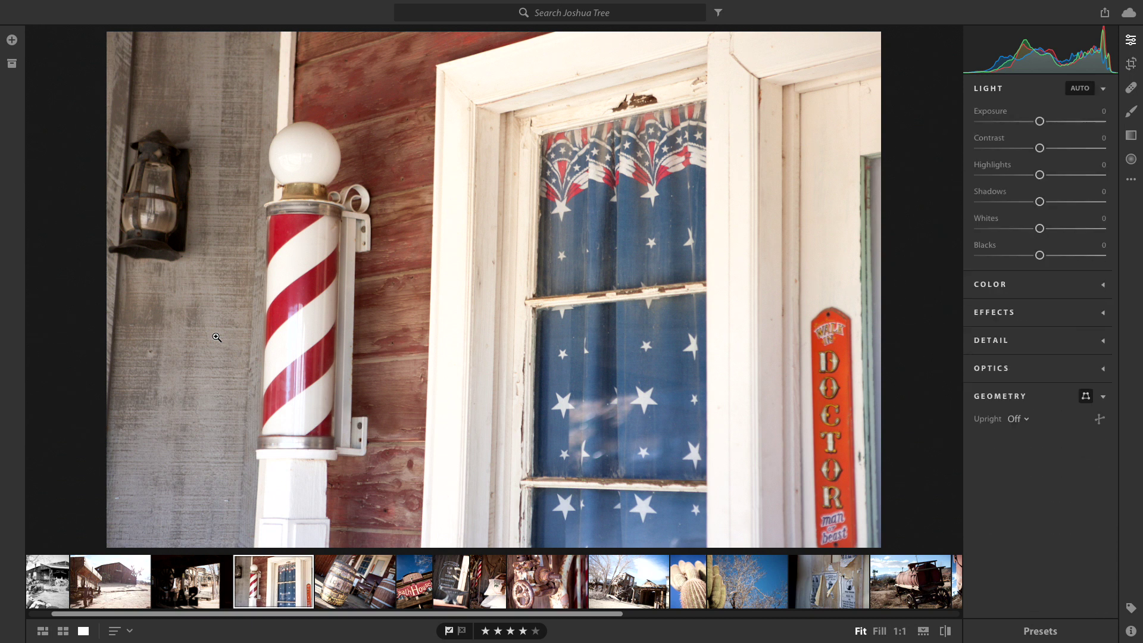
pyautogui.hotkey('ctrl', '1')
pyautogui.hotkey('ctrl', '2')
pyautogui.hotkey('ctrl', '2')
pyautogui.hotkey('ctrl', '3')
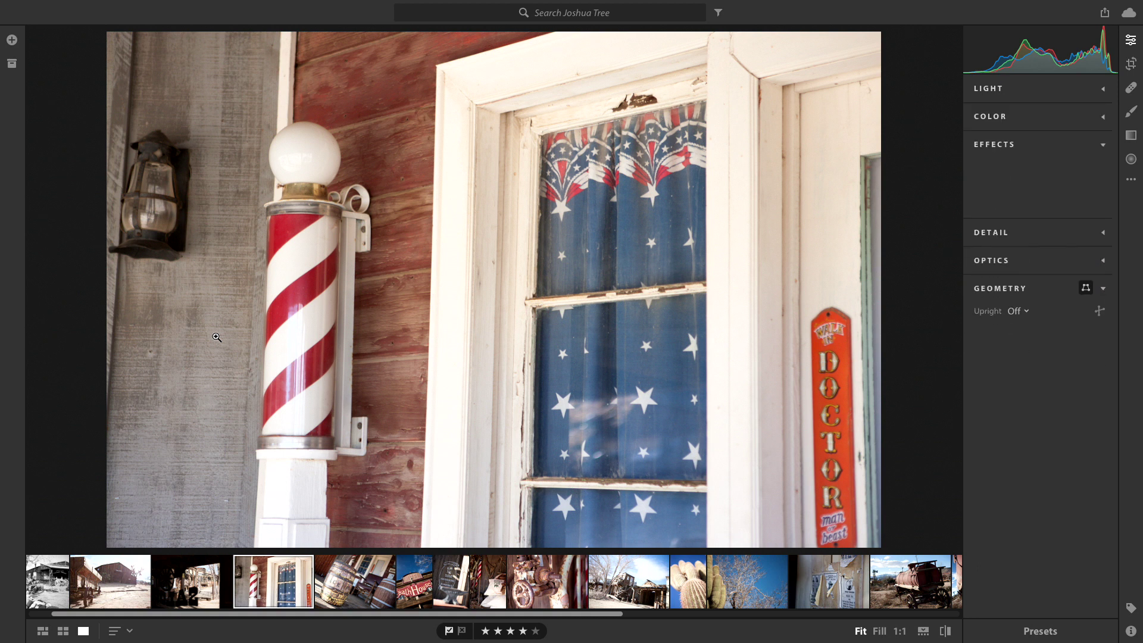
pyautogui.hotkey('ctrl', '3')
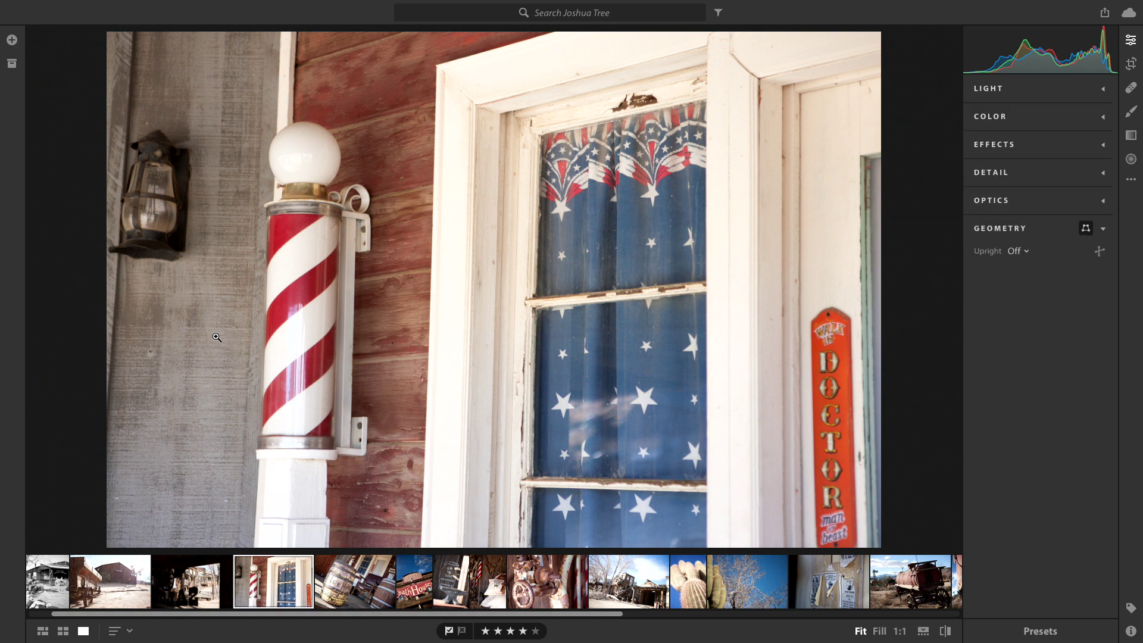
# Step: Zoom into the red wood siding beside the window frame and return the photo to Fit
pyautogui.click(422, 330)
pyautogui.click(422, 330)
pyautogui.click(422, 330)
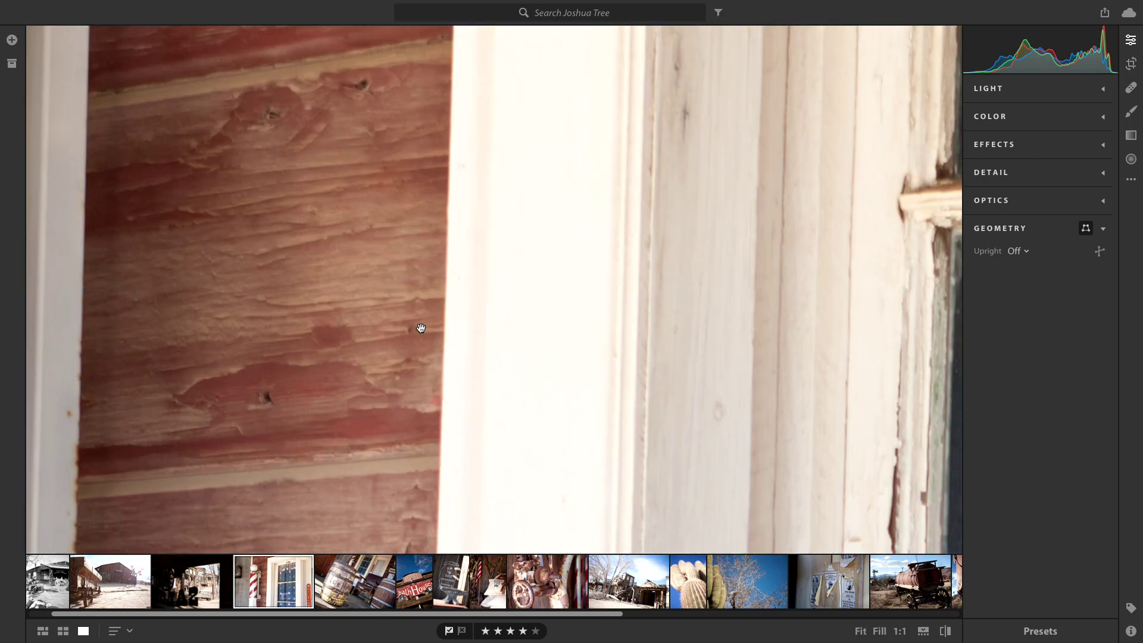
pyautogui.click(423, 330)
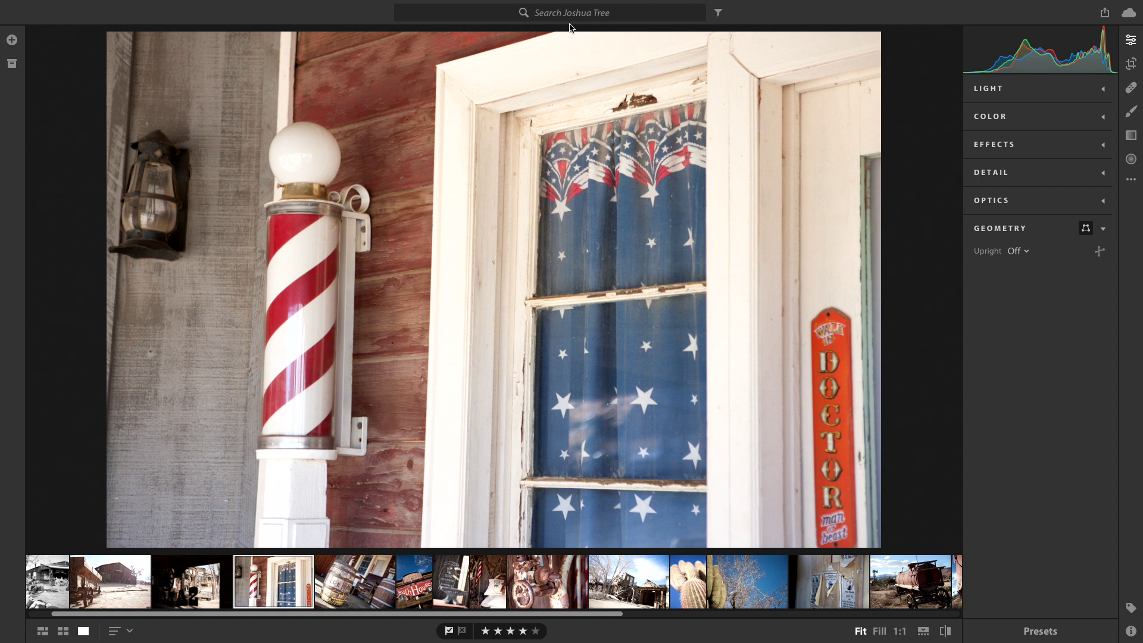
# Step: Show the filter options, limit the album to photos rated two stars or higher, and list the camera filter choices
pyautogui.click(719, 13)
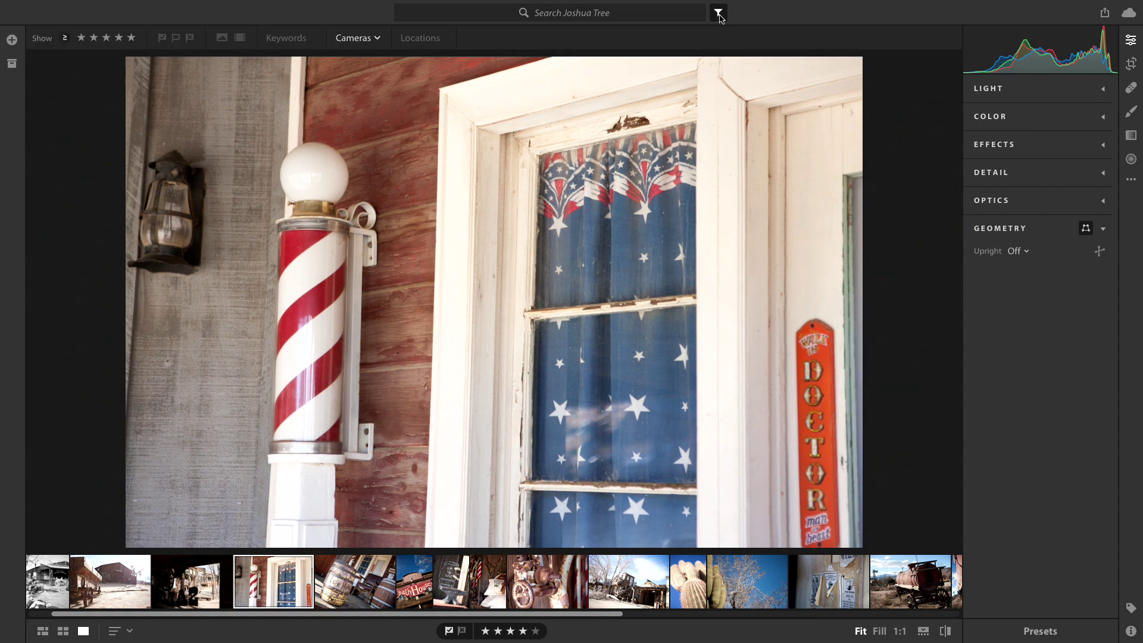
pyautogui.click(93, 39)
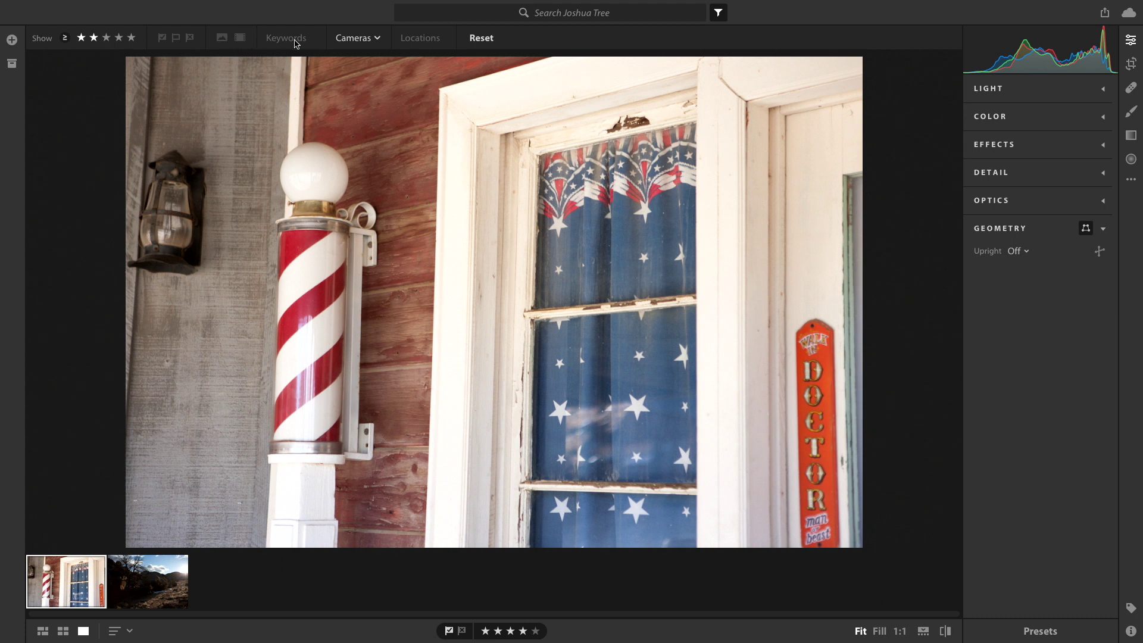
pyautogui.click(359, 38)
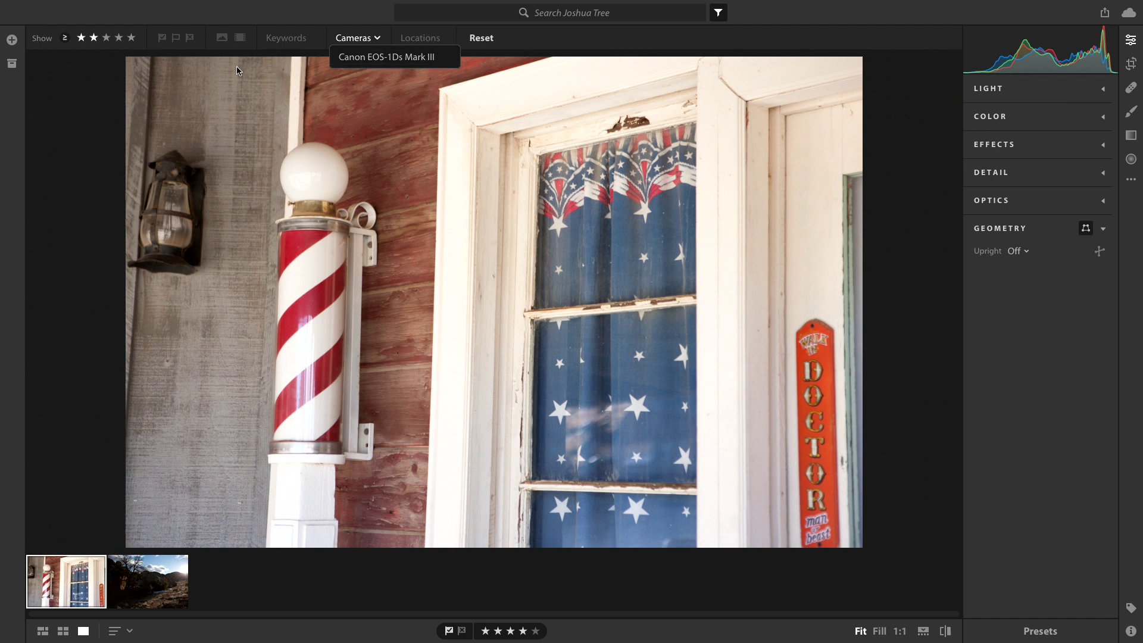
# Step: Open the 2017-08-14 | Sweden Holiday album and filter it to photos with No Camera Details
pyautogui.click(11, 64)
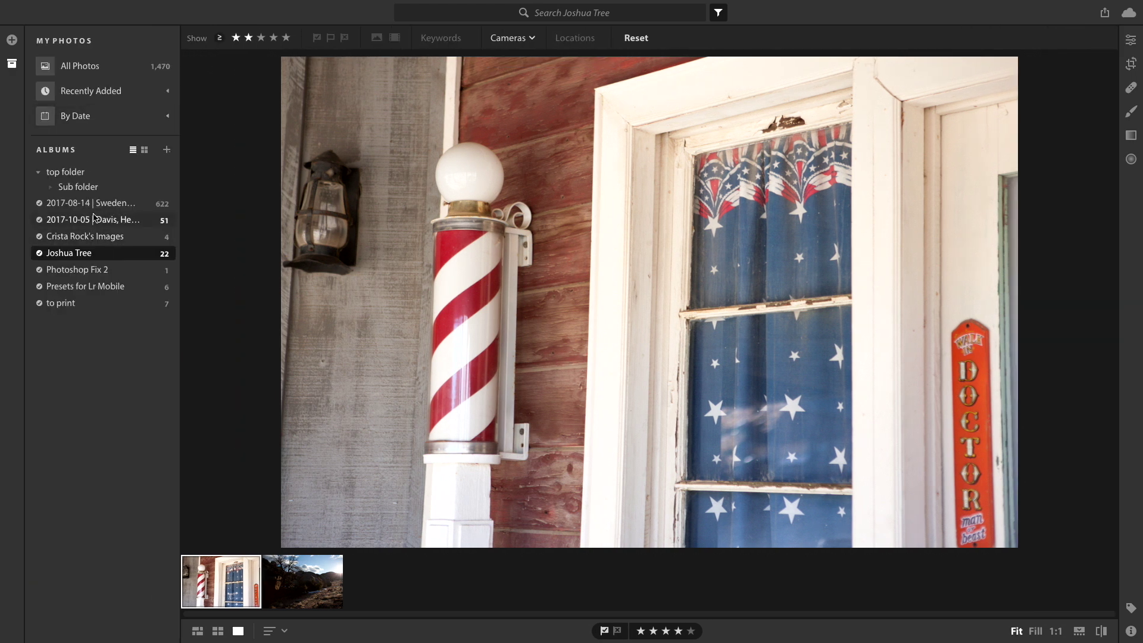
pyautogui.click(95, 203)
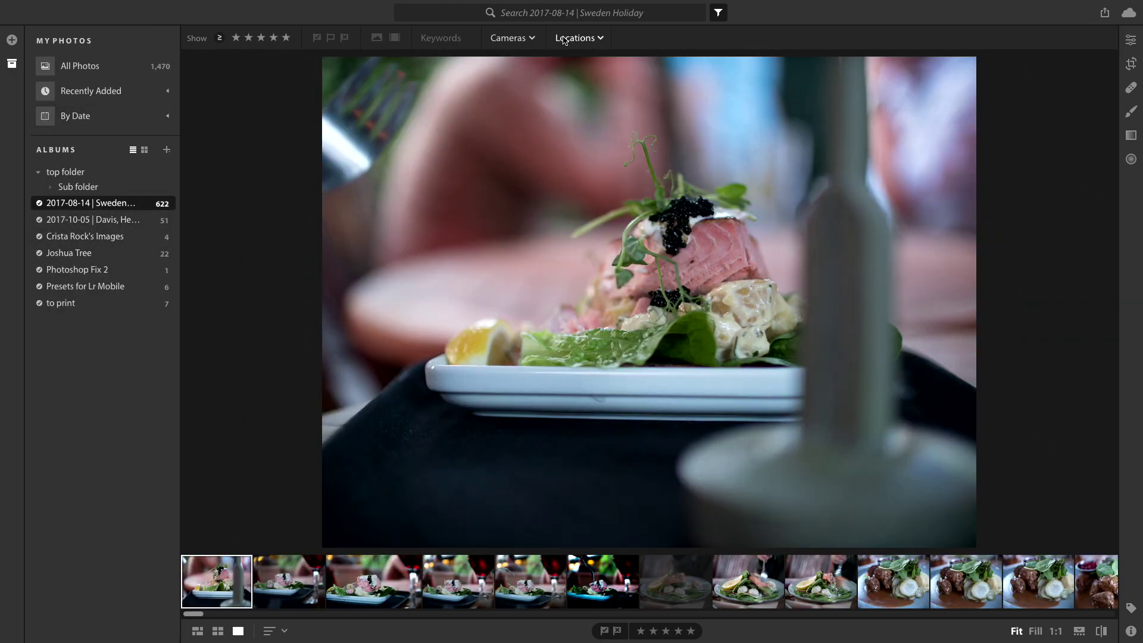
pyautogui.click(519, 38)
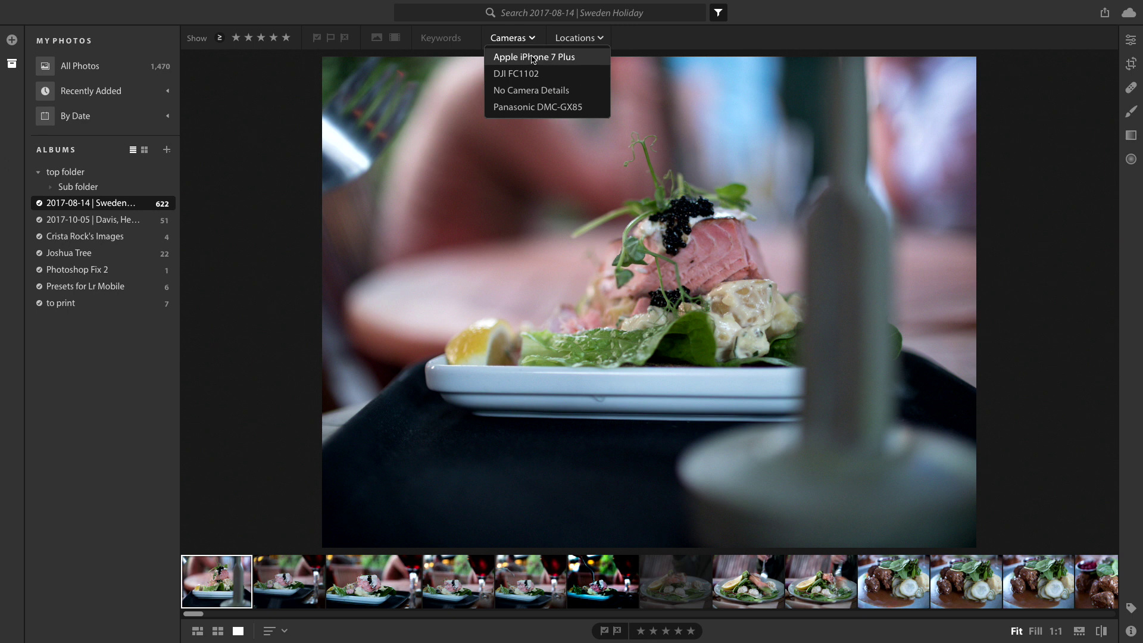
pyautogui.click(570, 90)
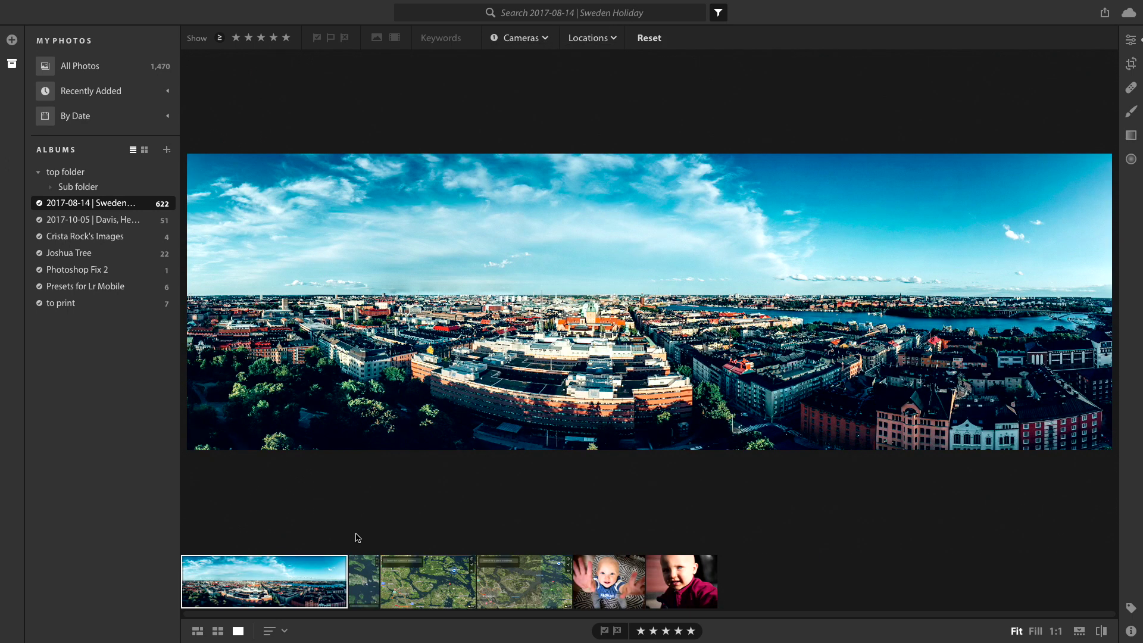
# Step: View each of the filtered photos in turn and return to the city panorama
pyautogui.click(367, 590)
pyautogui.click(428, 590)
pyautogui.click(494, 592)
pyautogui.click(606, 593)
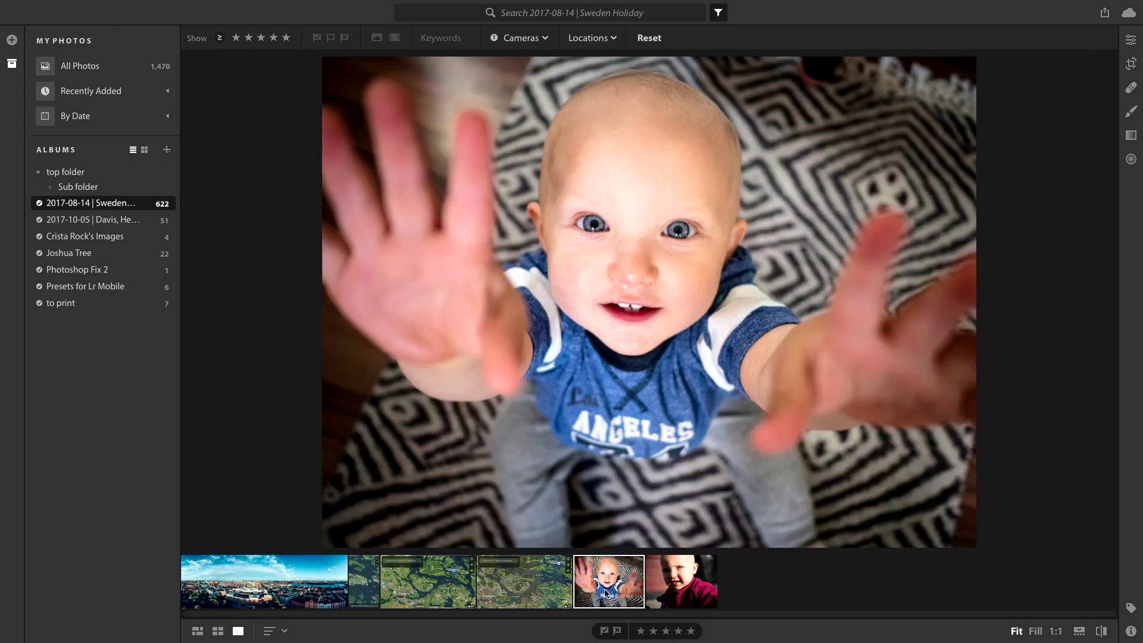
pyautogui.click(677, 592)
pyautogui.click(288, 576)
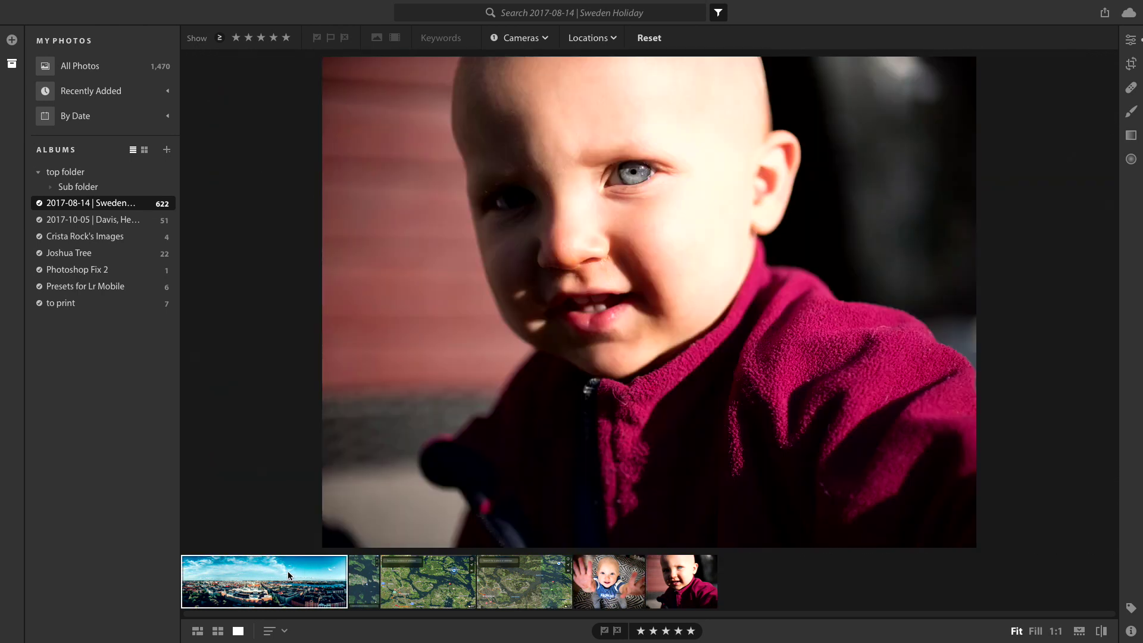
# Step: Clear the No Camera Details filter and look over the available camera and location filter choices
pyautogui.click(532, 43)
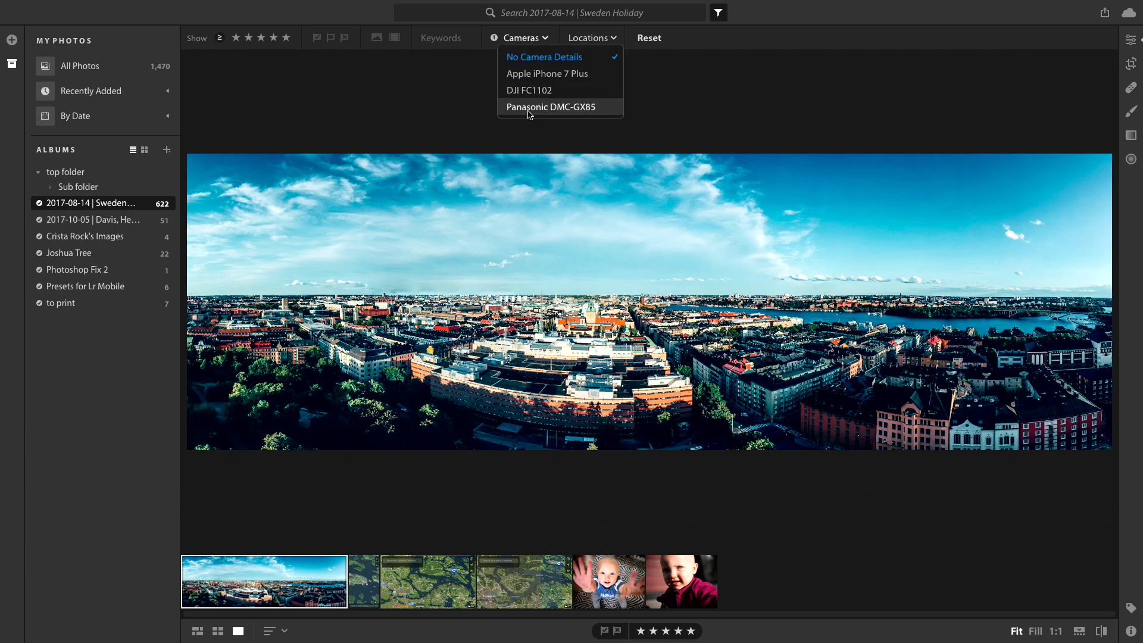
pyautogui.click(504, 39)
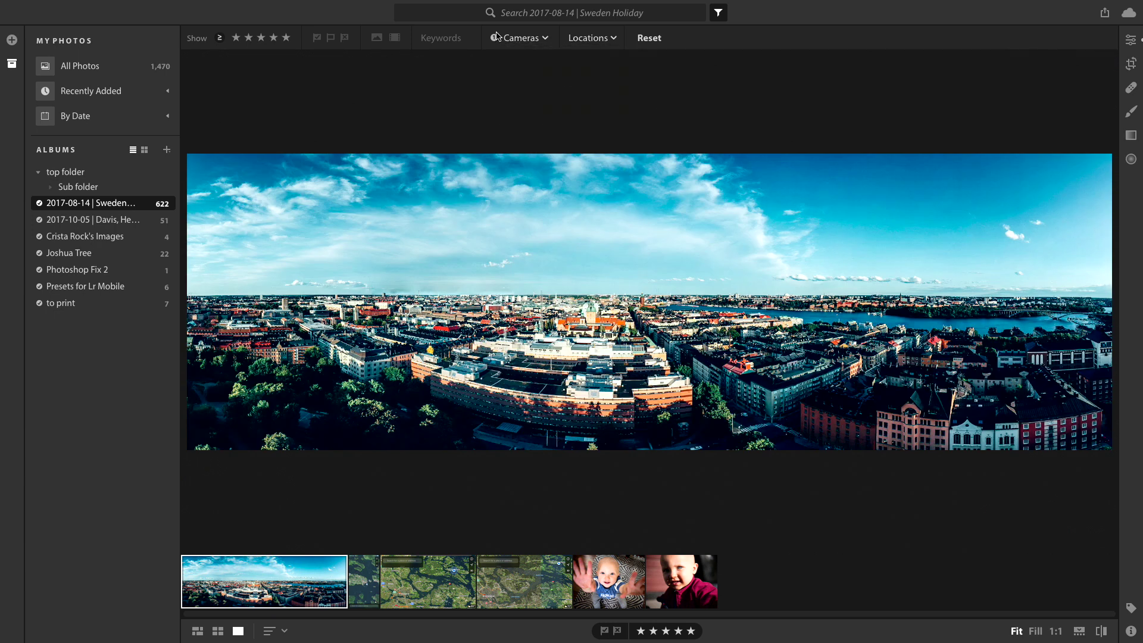
pyautogui.click(505, 39)
pyautogui.click(551, 58)
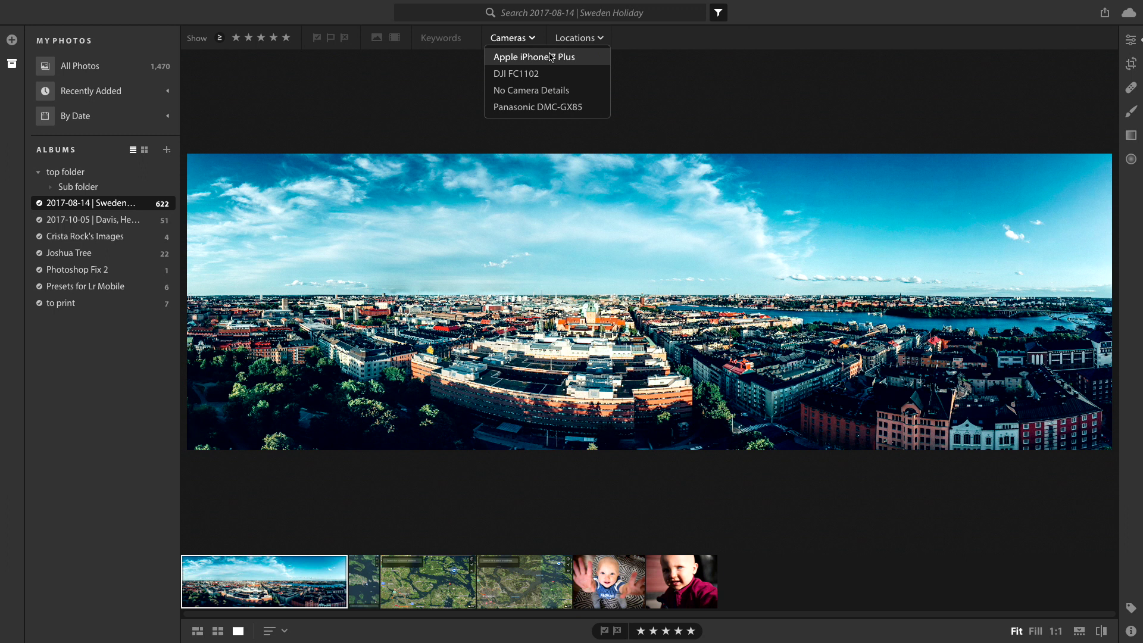
pyautogui.click(590, 39)
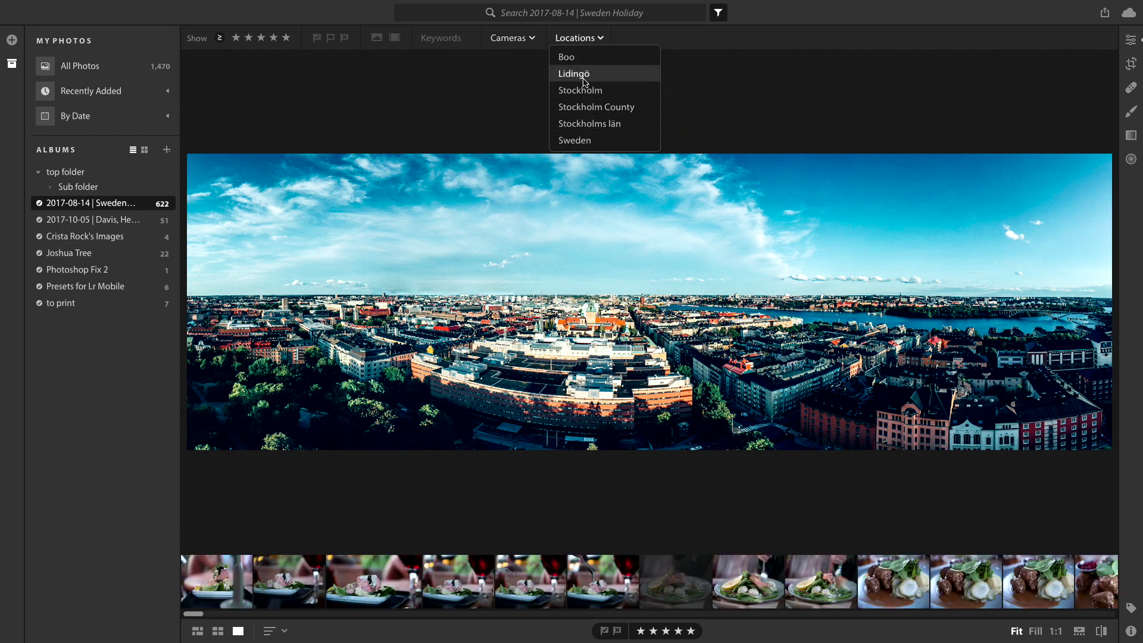
pyautogui.click(587, 122)
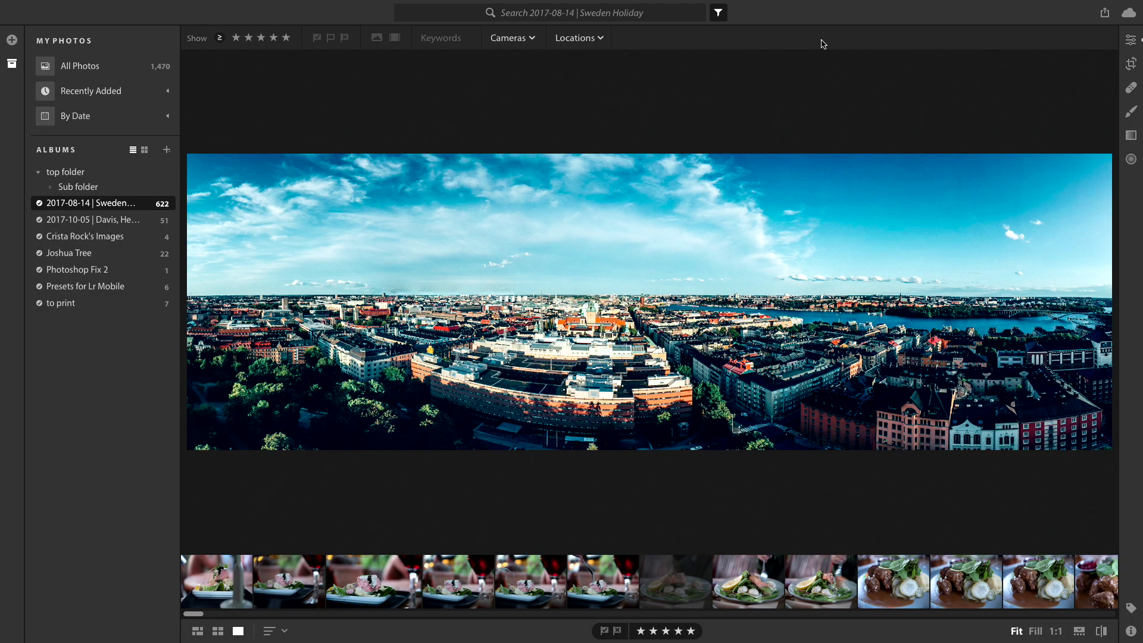
# Step: Review the sharing options for the city panorama and start saving a copy with Save To
pyautogui.moveTo(1012, 2)
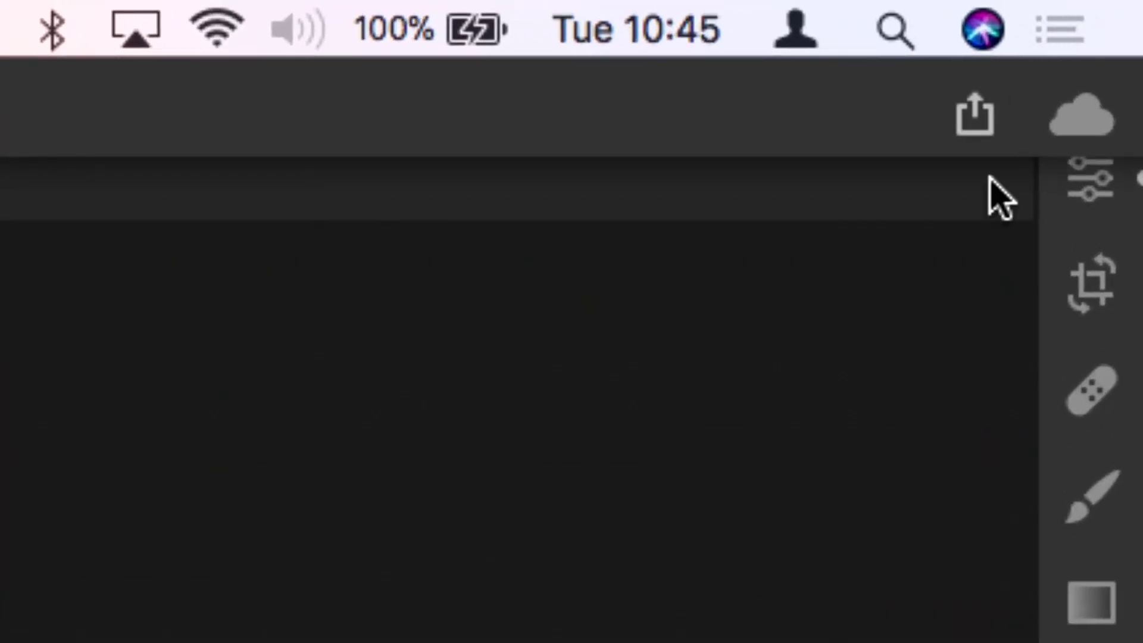
pyautogui.click(971, 138)
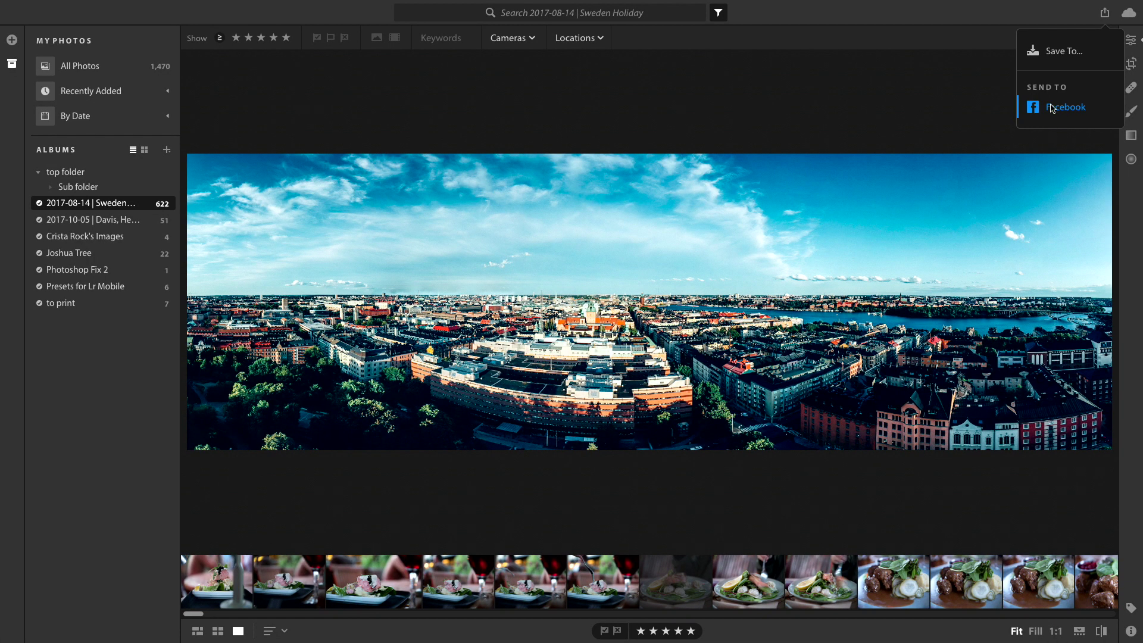
pyautogui.click(1051, 209)
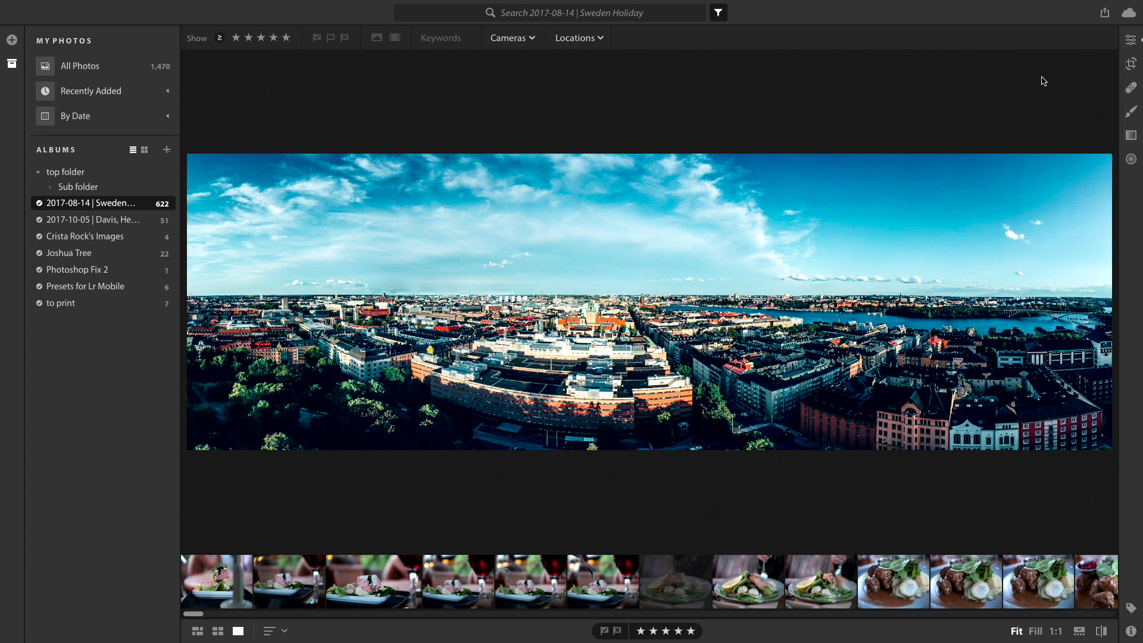
pyautogui.click(1105, 24)
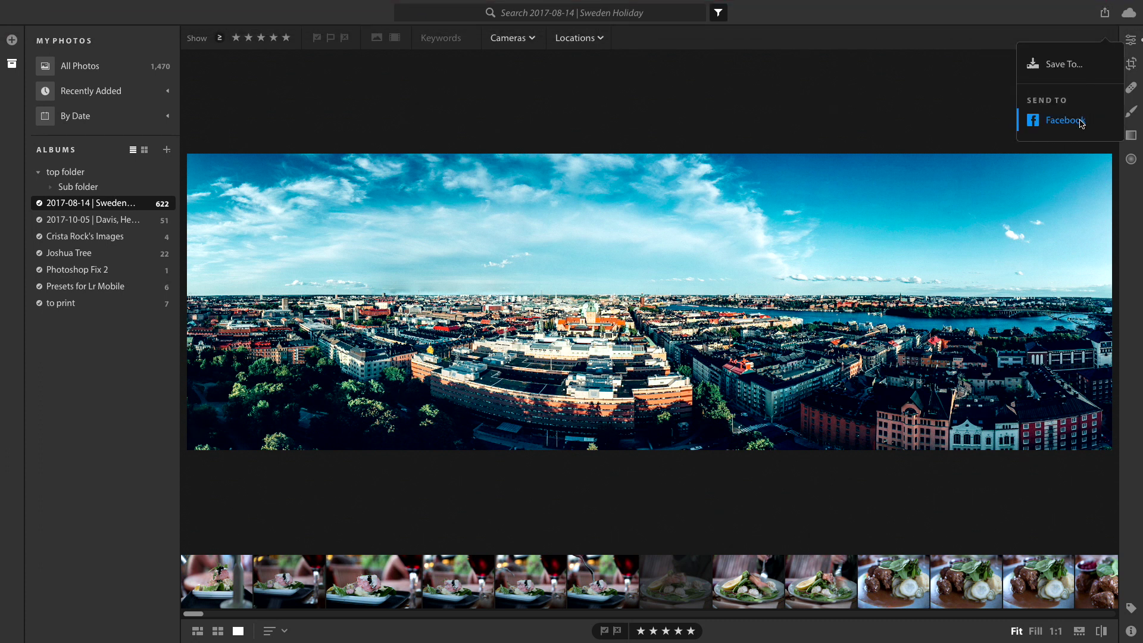
pyautogui.click(1051, 54)
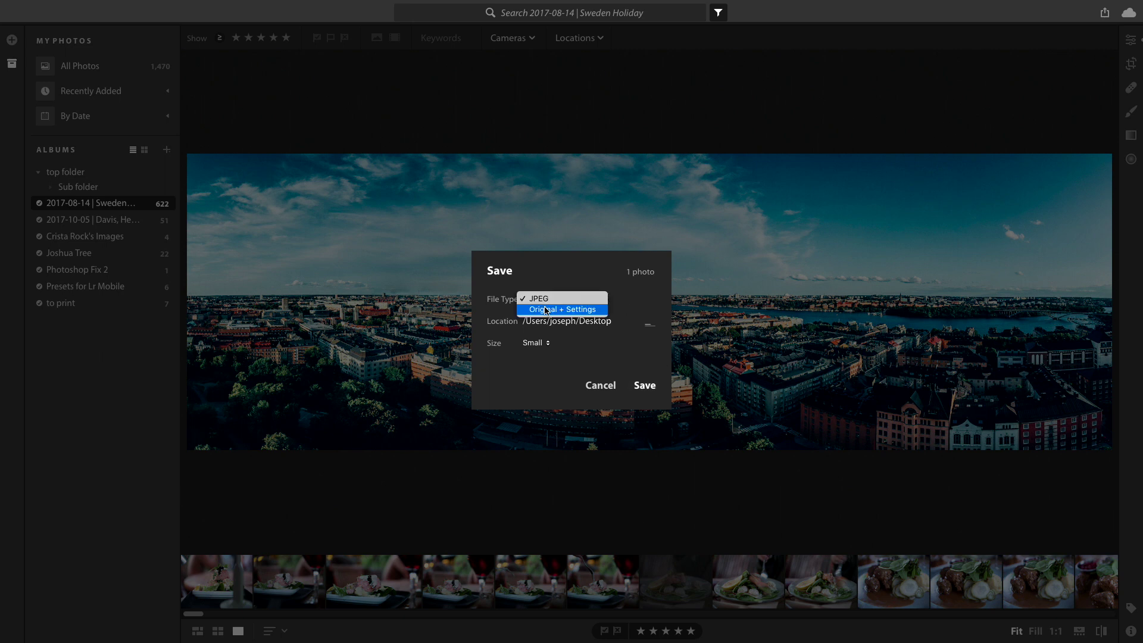
# Step: Try Original + Settings as the file type, switch back to JPEG, and set the export size to Custom
pyautogui.click(546, 310)
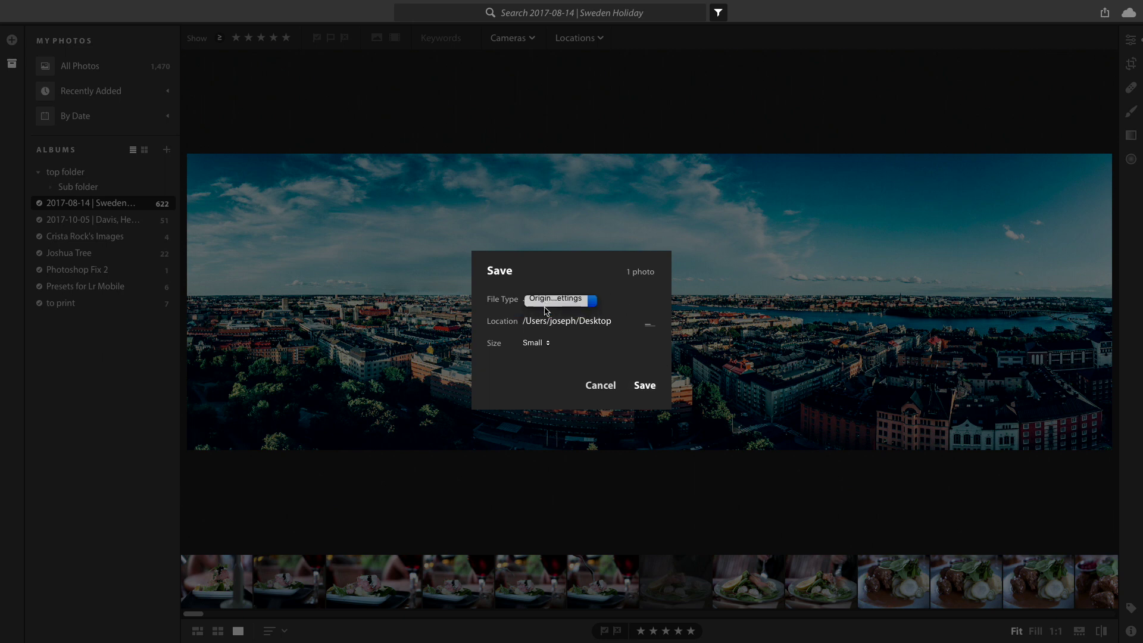
pyautogui.click(581, 299)
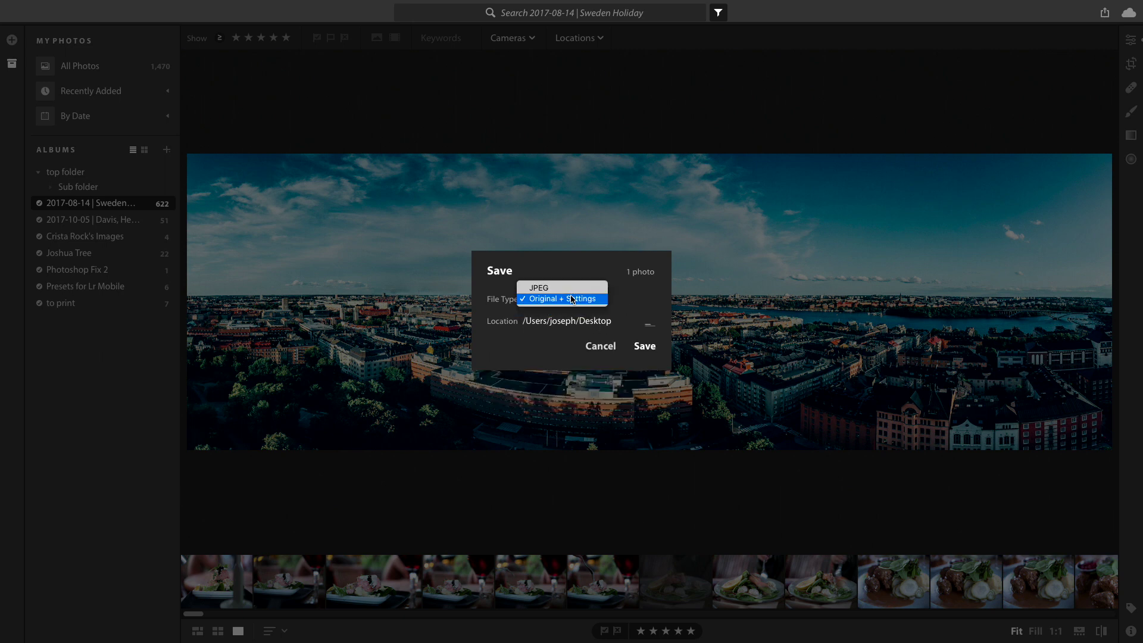
pyautogui.click(538, 284)
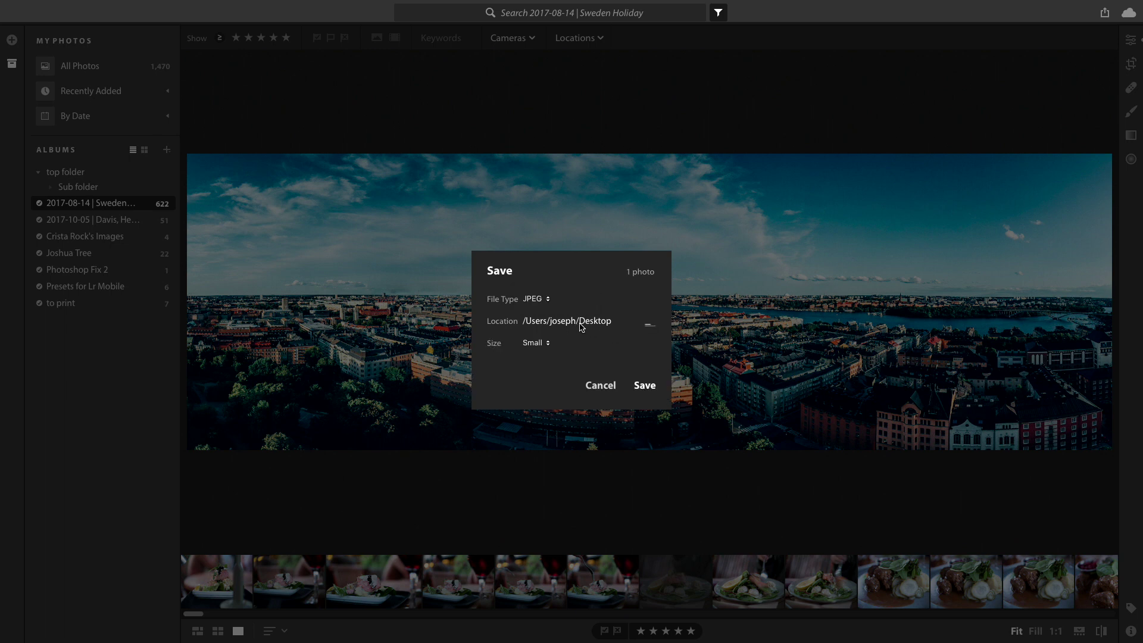
pyautogui.click(549, 344)
pyautogui.click(543, 363)
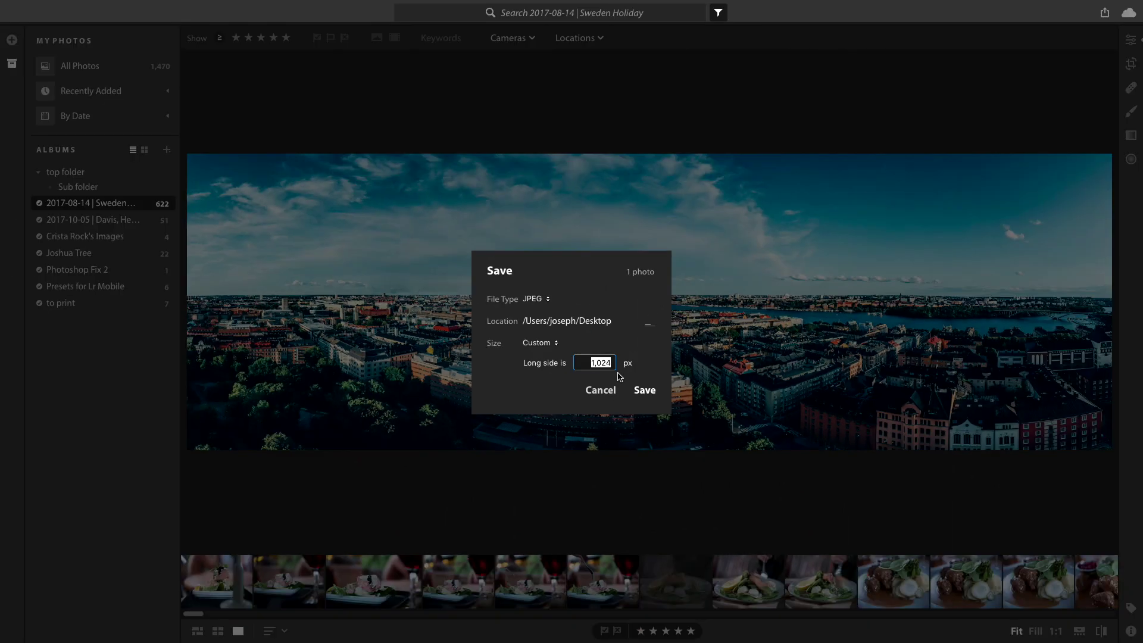
# Step: Cancel saving the city panorama, switch to Lightroom on the phone, and show the Joshua Tree album with smaller thumbnails
pyautogui.click(600, 390)
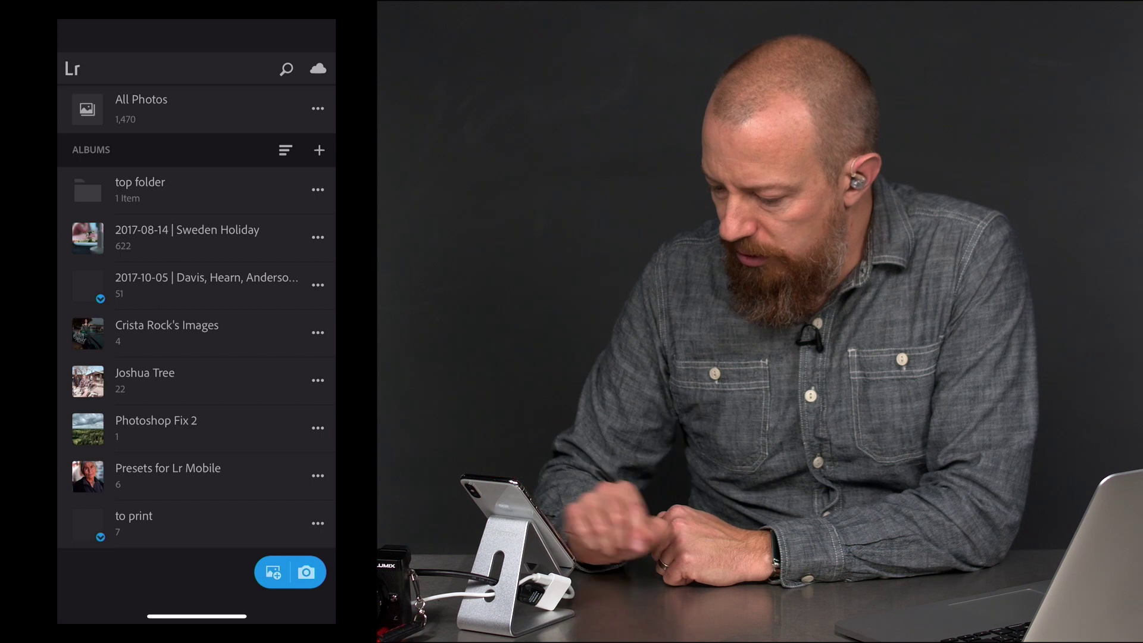
pyautogui.click(179, 237)
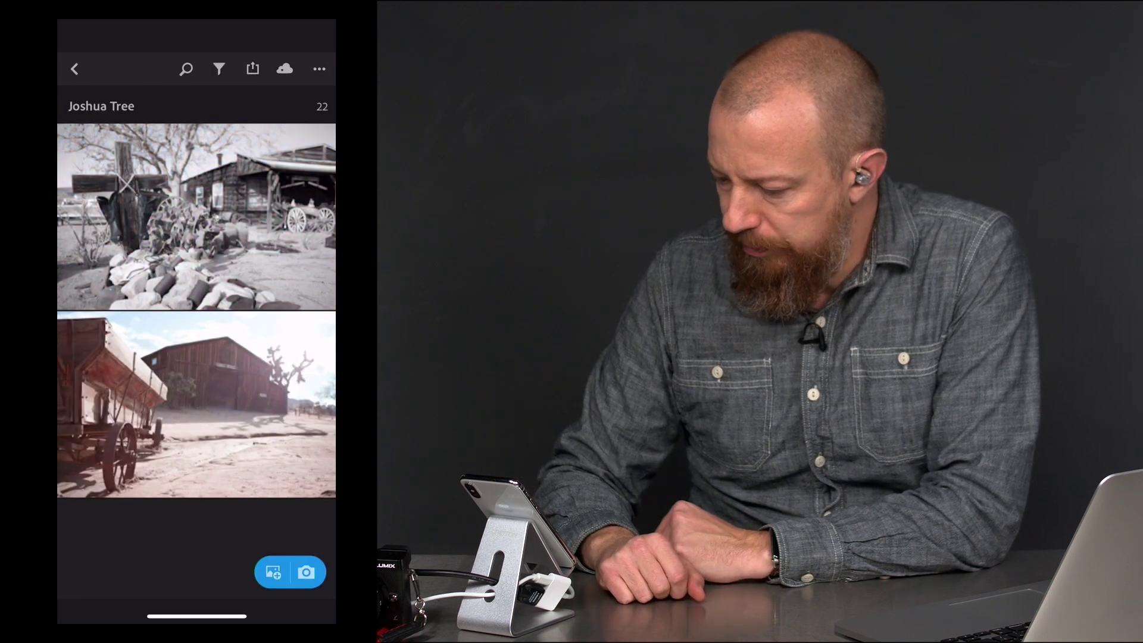
pyautogui.scroll(-3, 195, 311)
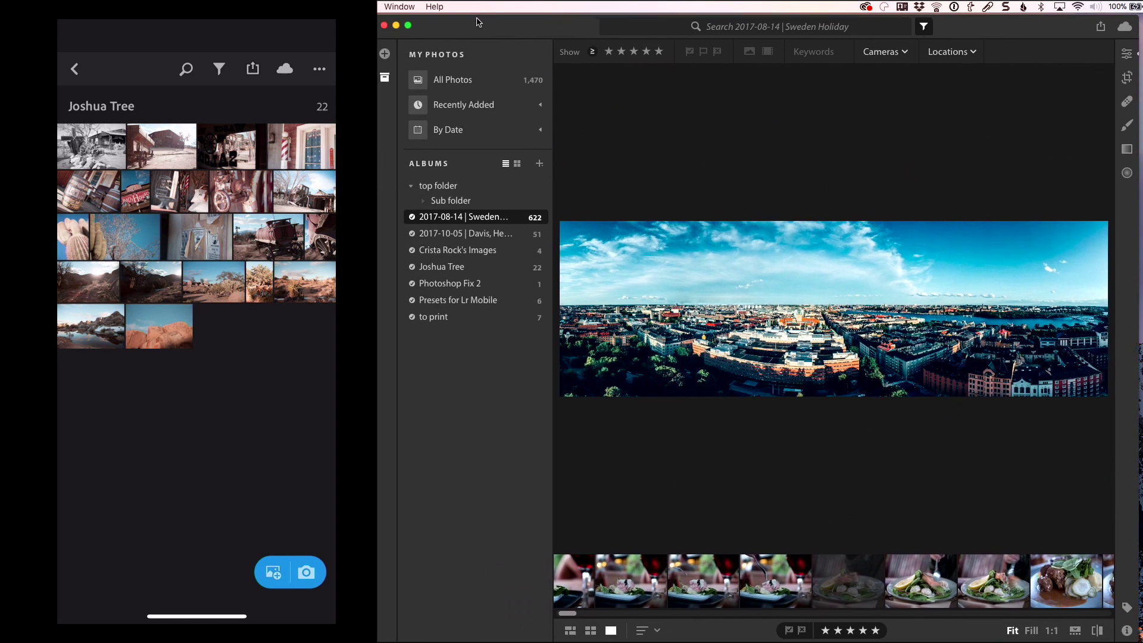
# Step: In desktop Lightroom CC, browse the Sweden Holiday photo grid, open the color photo of the church square, and flag it as picked
pyautogui.moveTo(476, 22); pyautogui.dragTo(479, 22)
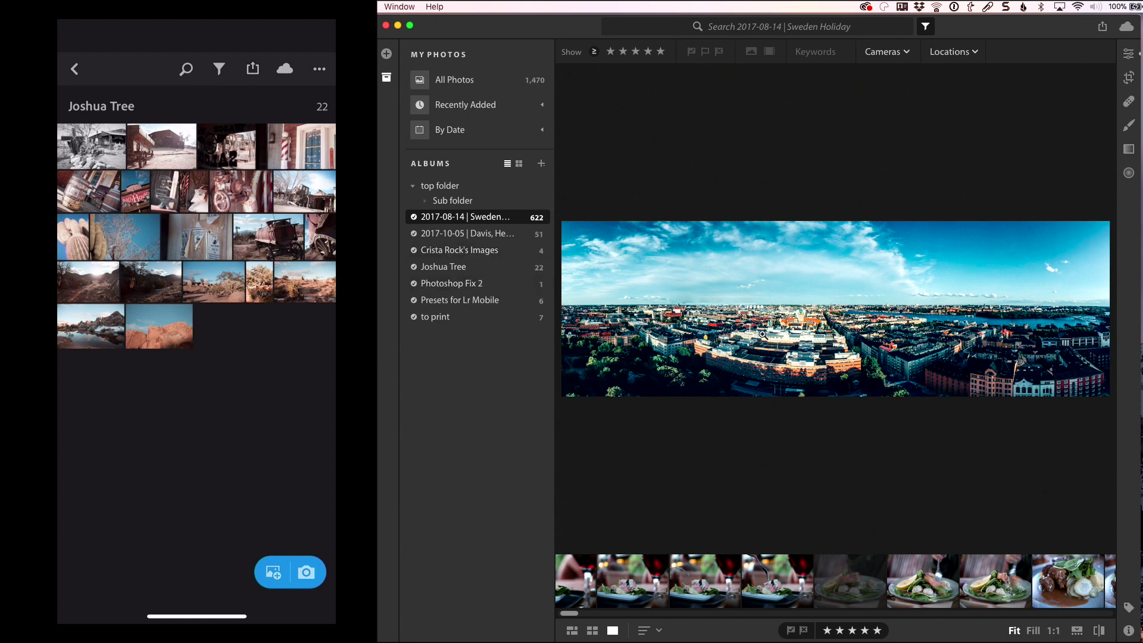
pyautogui.press('g')
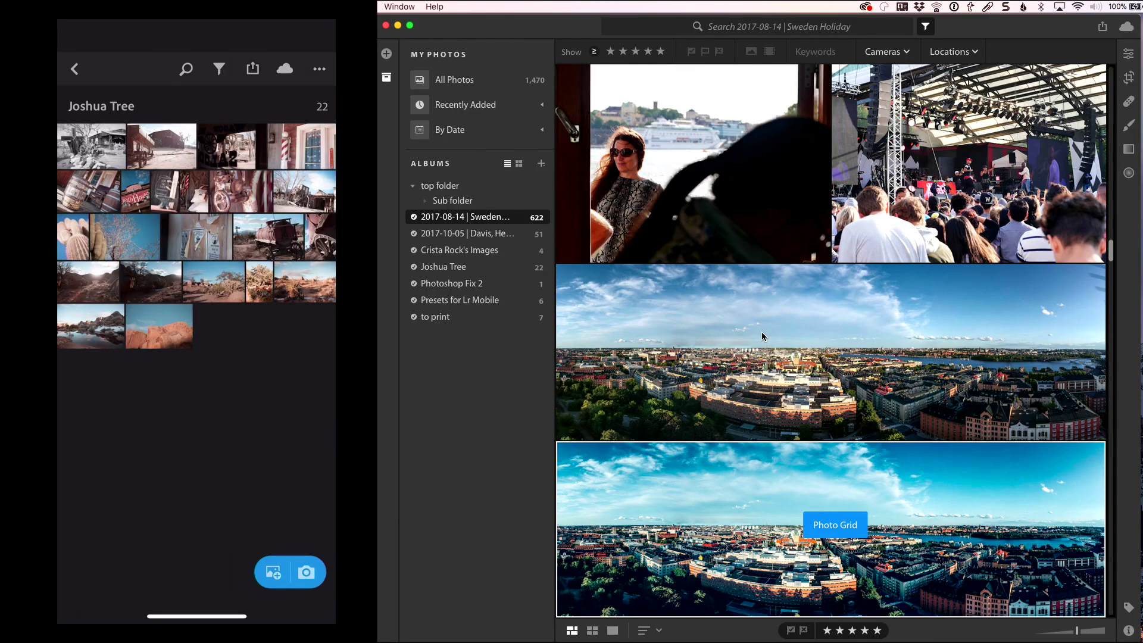
pyautogui.scroll(10, 822, 356)
pyautogui.scroll(5, 828, 303)
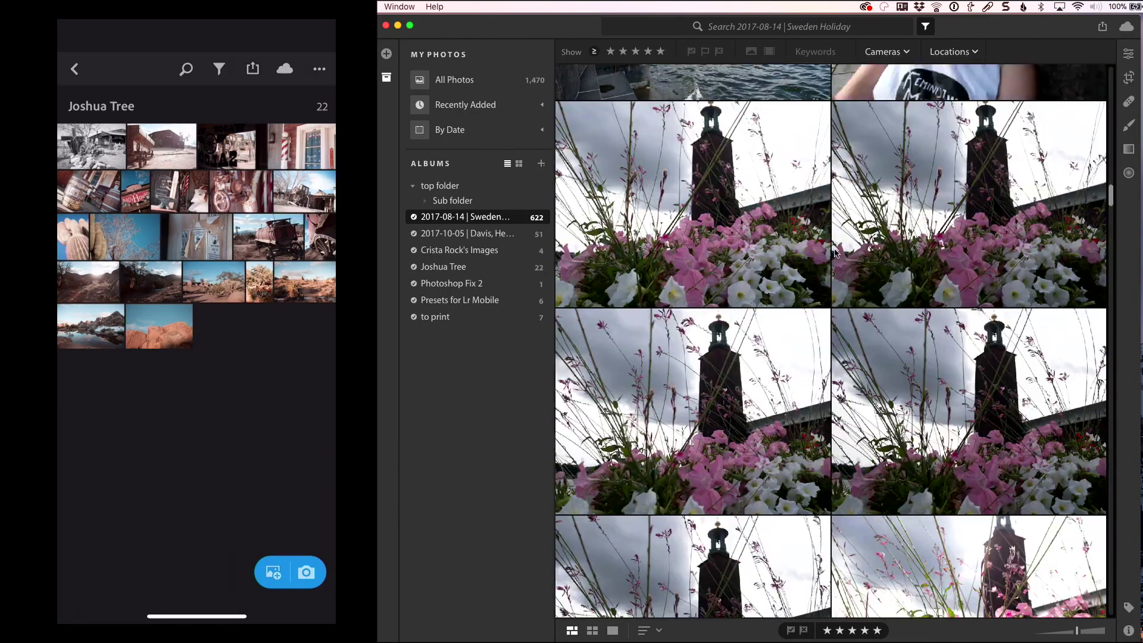
pyautogui.scroll(10, 745, 203)
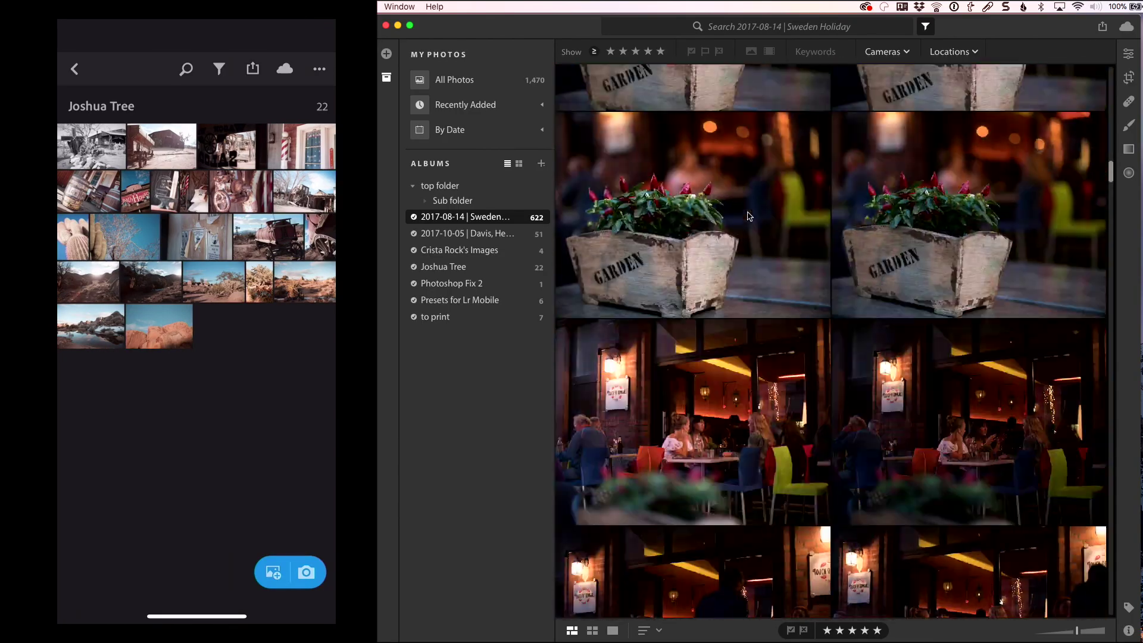
pyautogui.scroll(10, 749, 216)
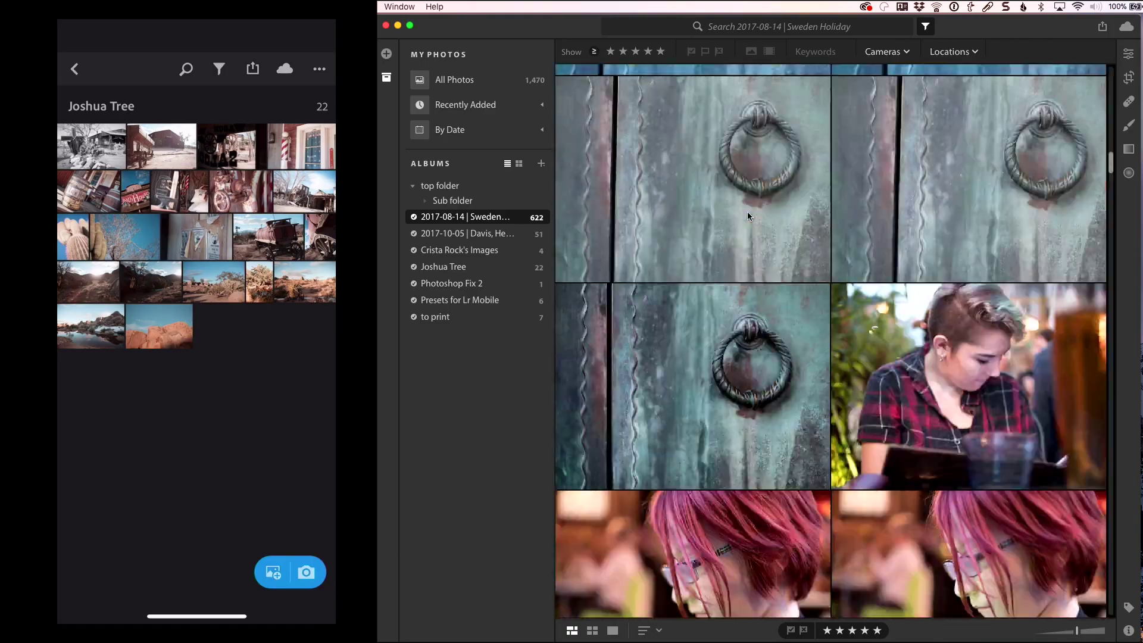
pyautogui.scroll(10, 748, 212)
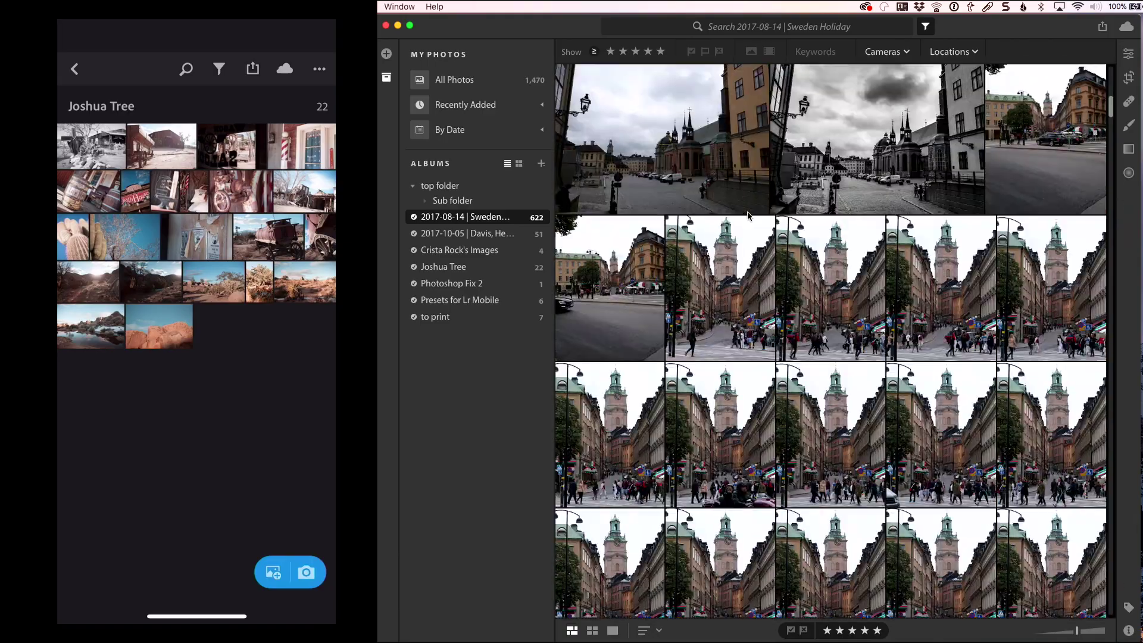
pyautogui.scroll(-10, 749, 216)
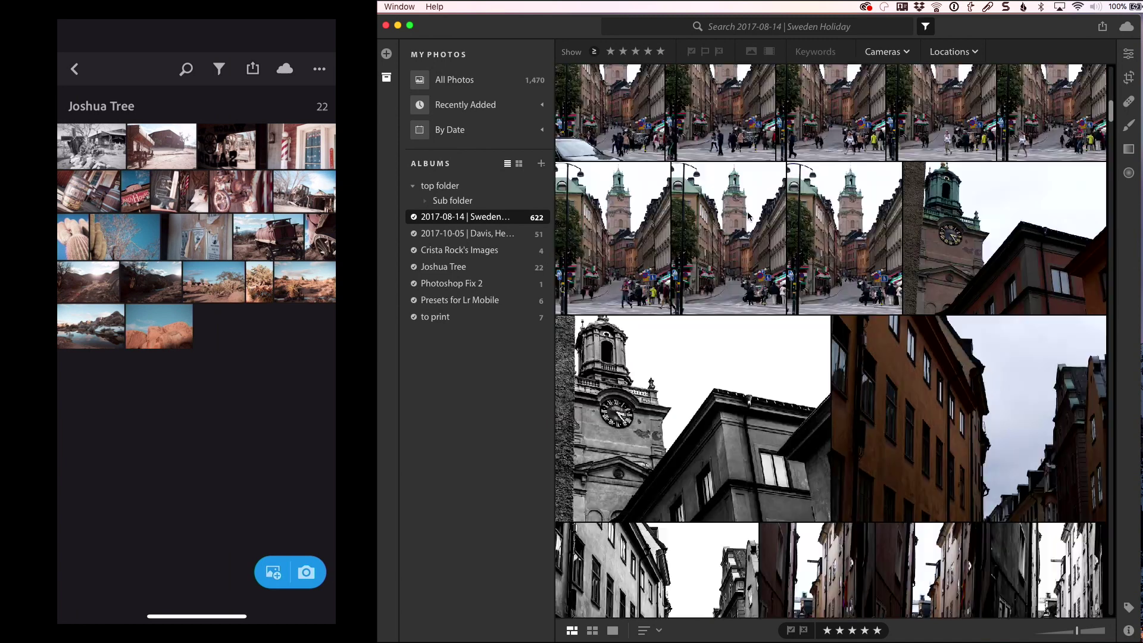
pyautogui.scroll(-10, 749, 216)
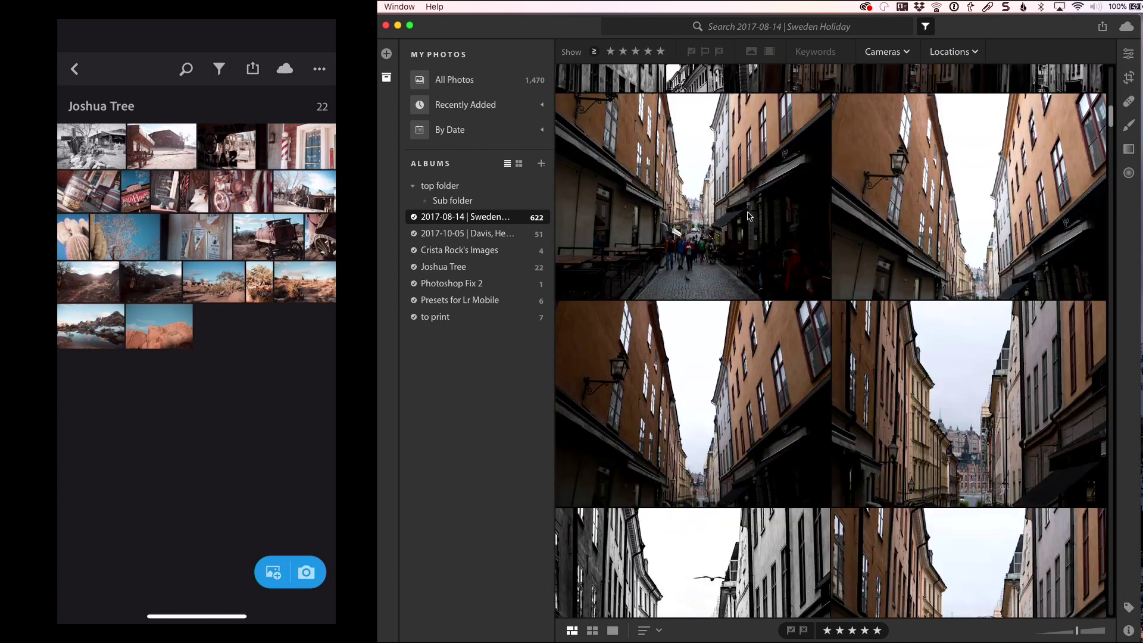
pyautogui.scroll(-10, 749, 215)
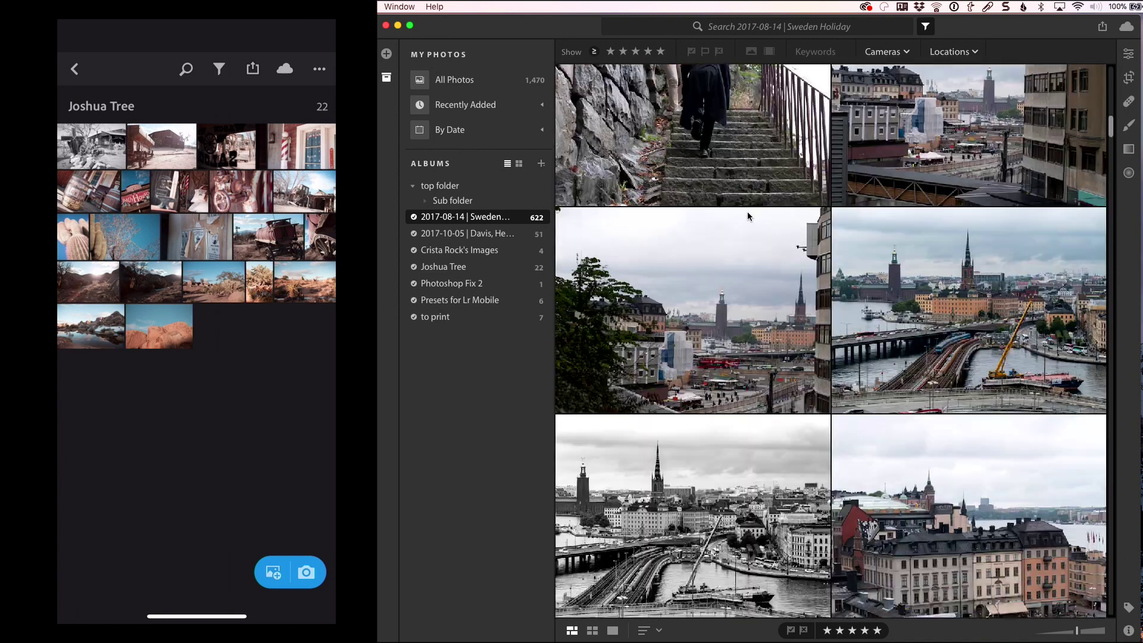
pyautogui.scroll(-10, 748, 215)
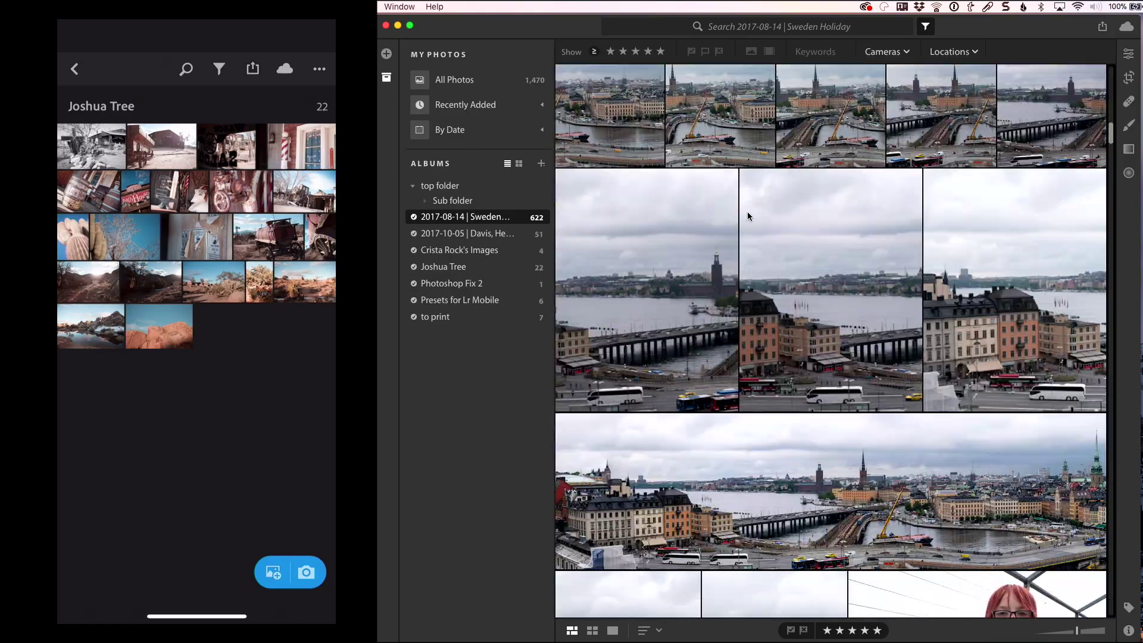
pyautogui.scroll(-10, 748, 216)
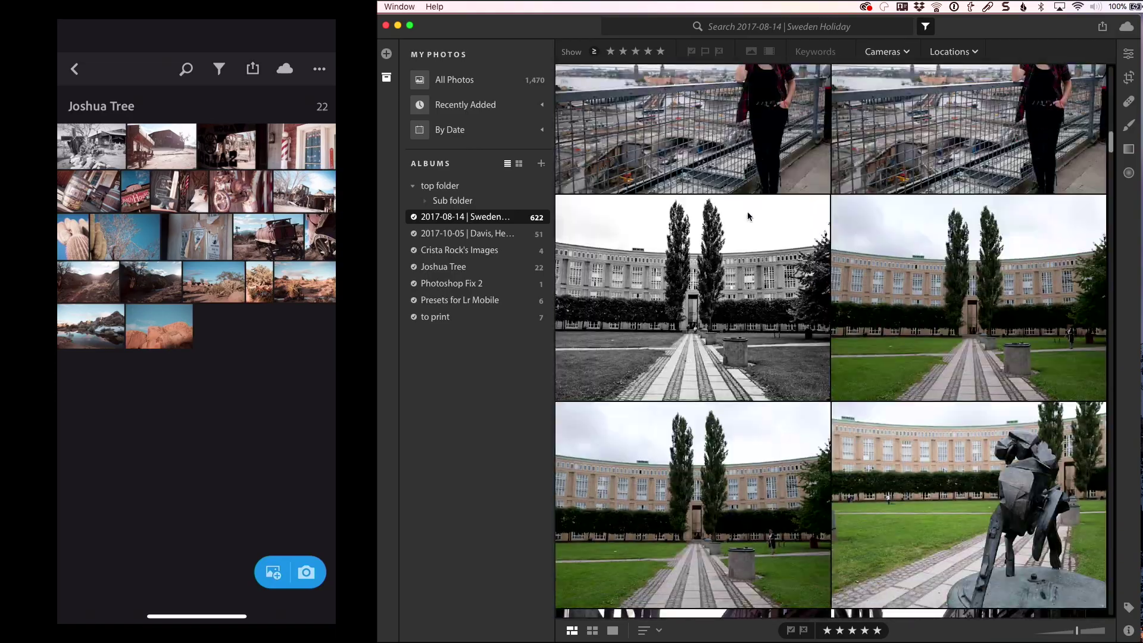
pyautogui.scroll(10, 749, 216)
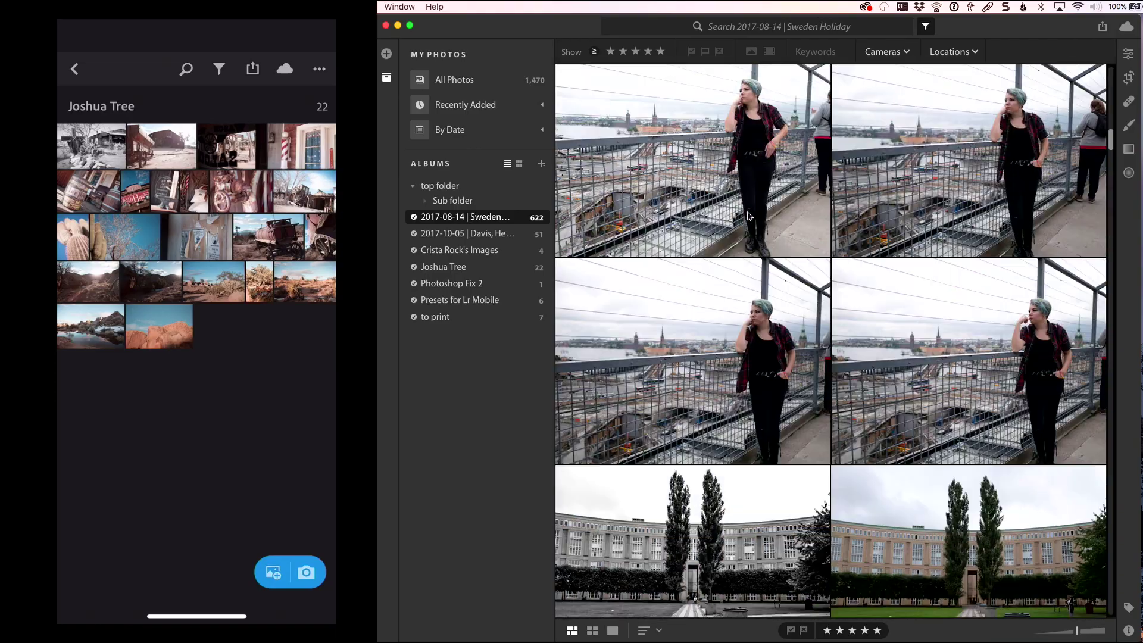
pyautogui.scroll(10, 748, 216)
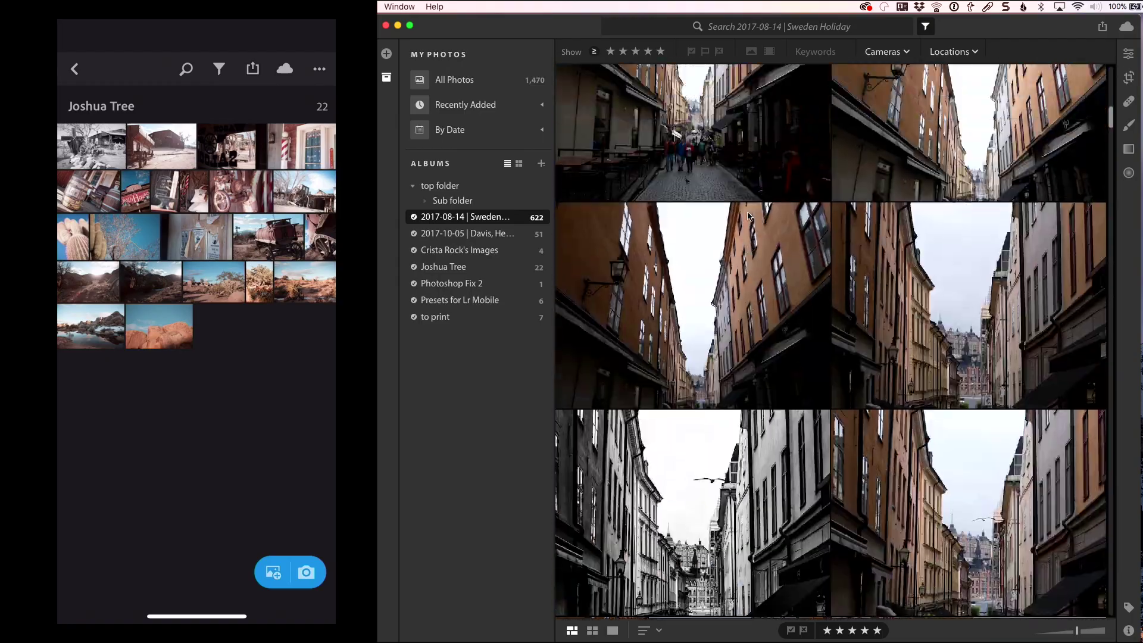
pyautogui.scroll(10, 749, 216)
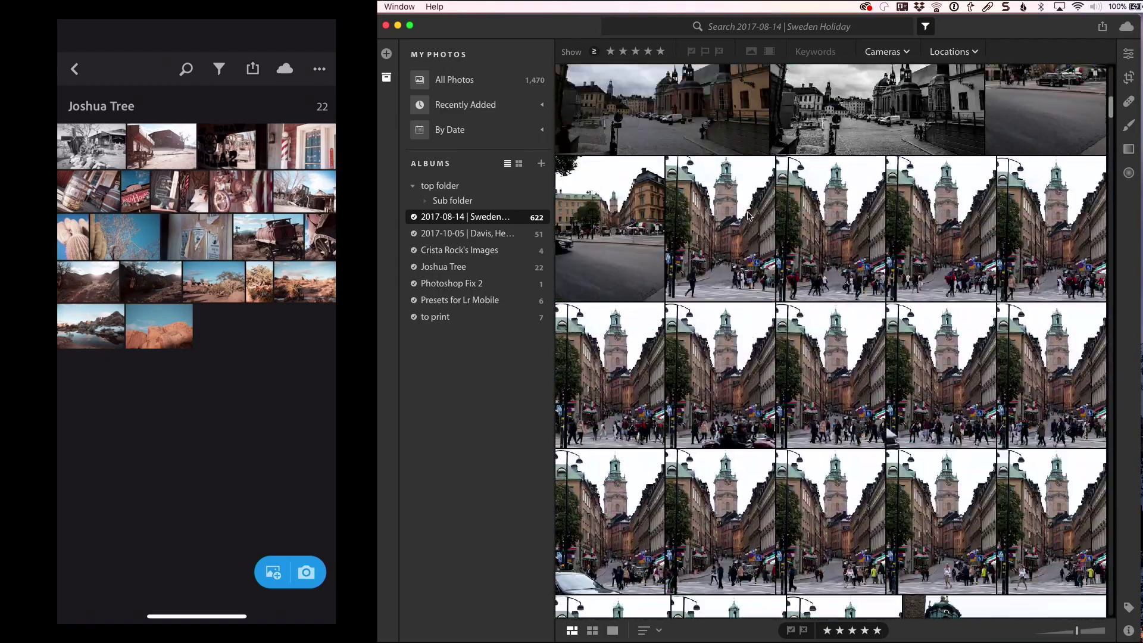
pyautogui.scroll(2, 749, 216)
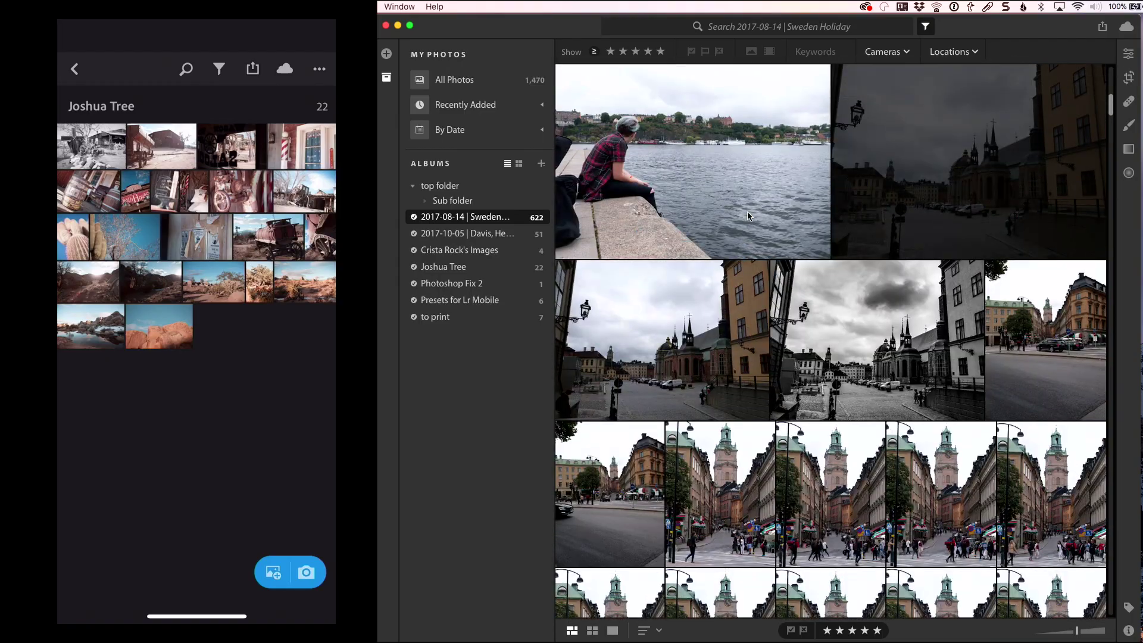
pyautogui.doubleClick(678, 337)
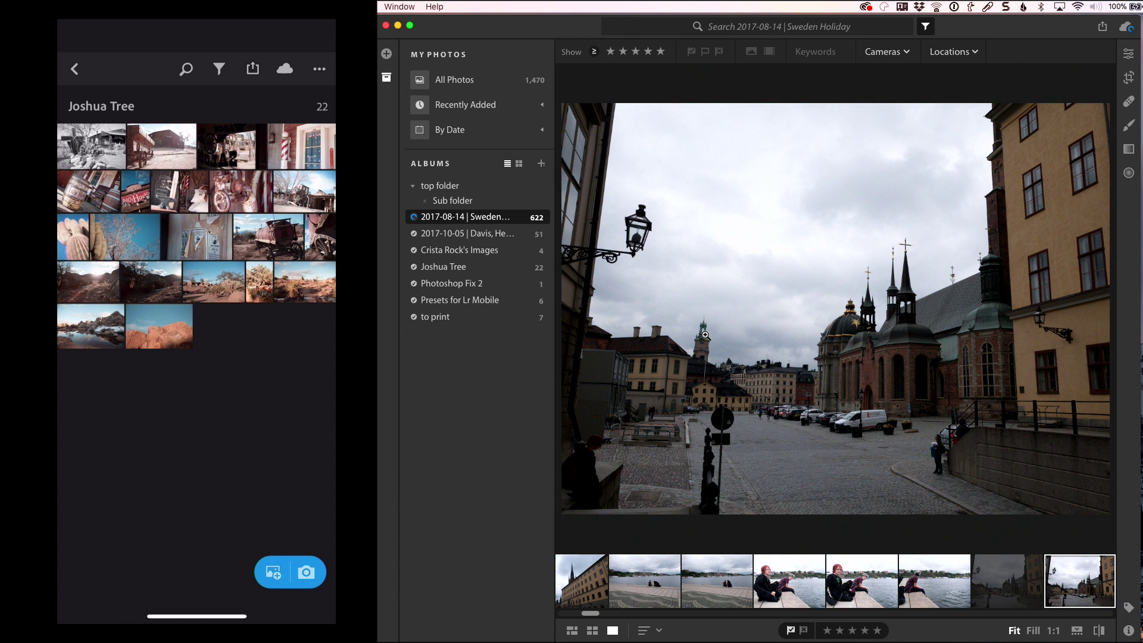
# Step: On the phone, filter the Joshua Tree album to Picked photos and switch to the Sweden Holiday album
pyautogui.click(219, 69)
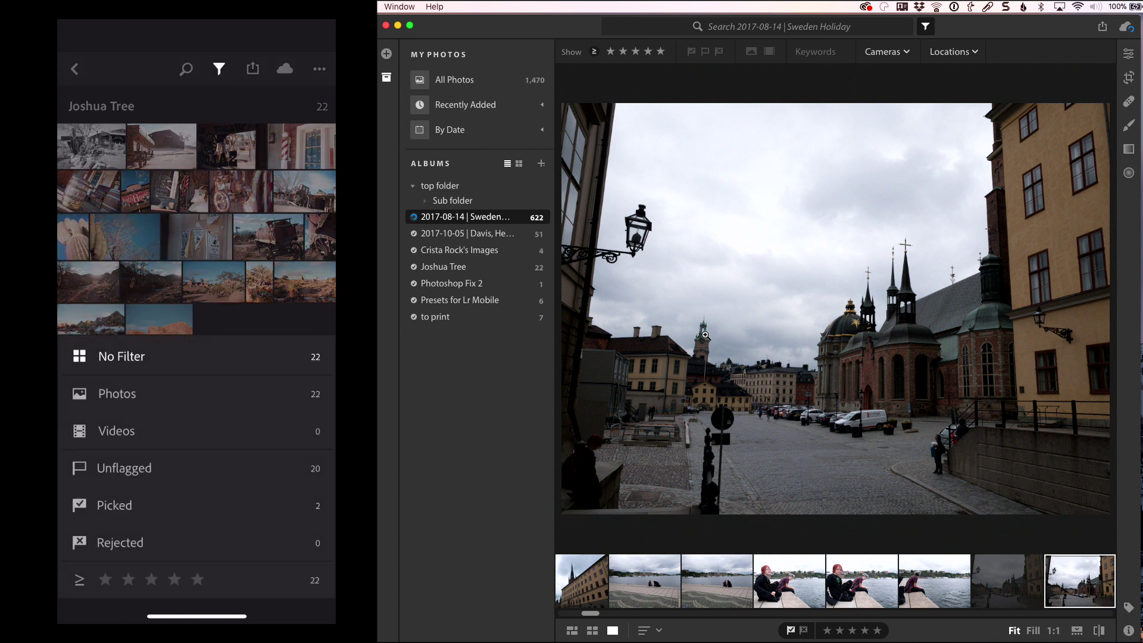
pyautogui.click(214, 505)
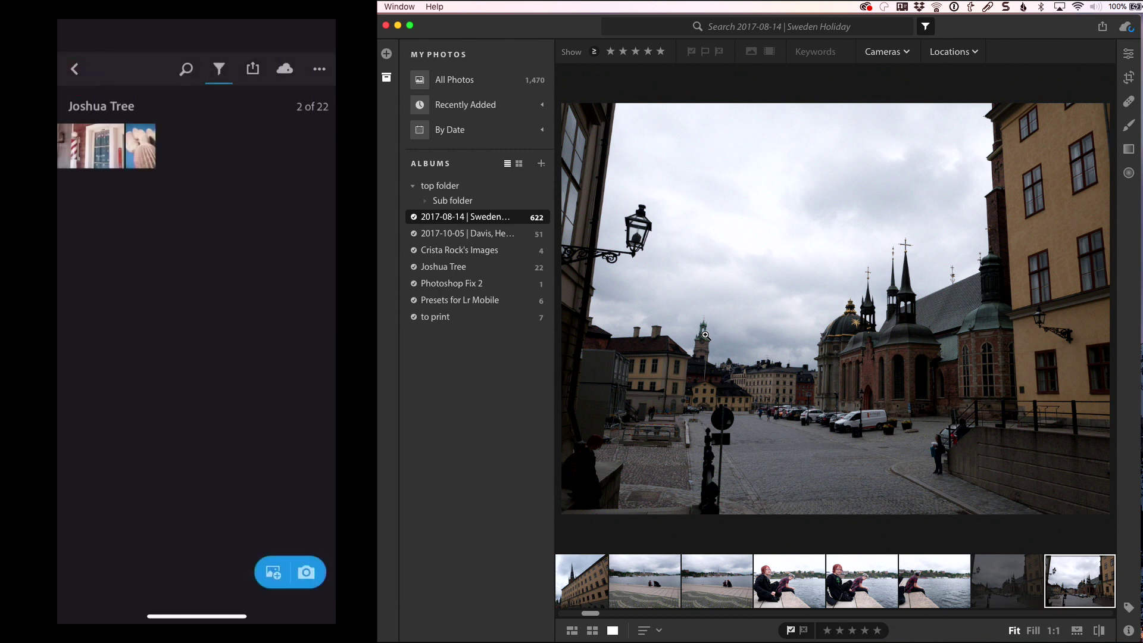
pyautogui.click(74, 69)
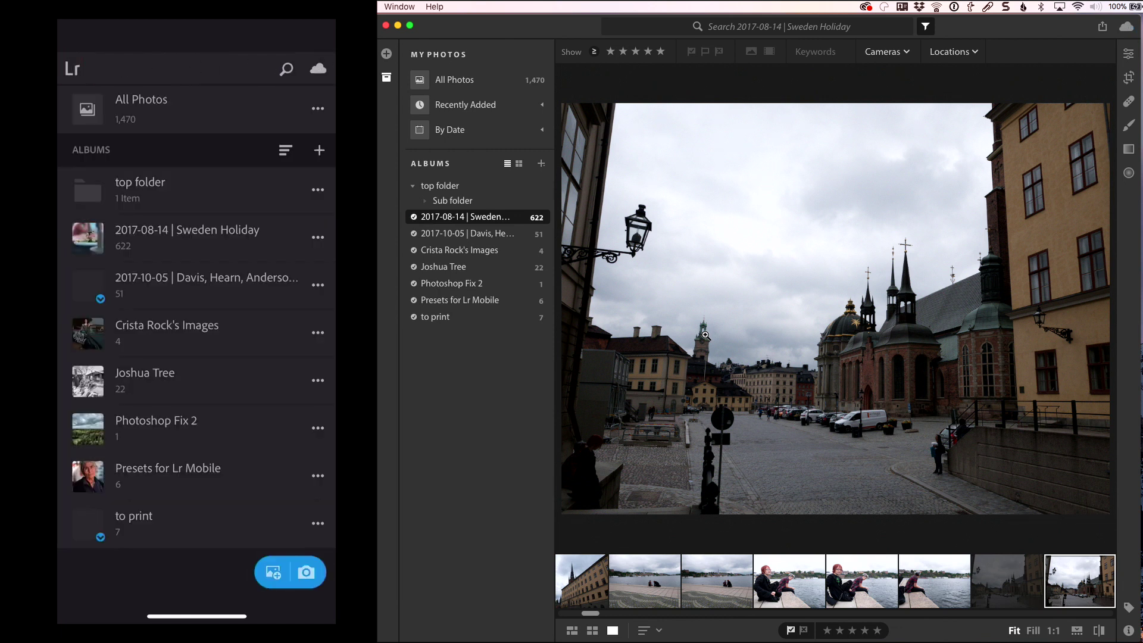
pyautogui.click(241, 238)
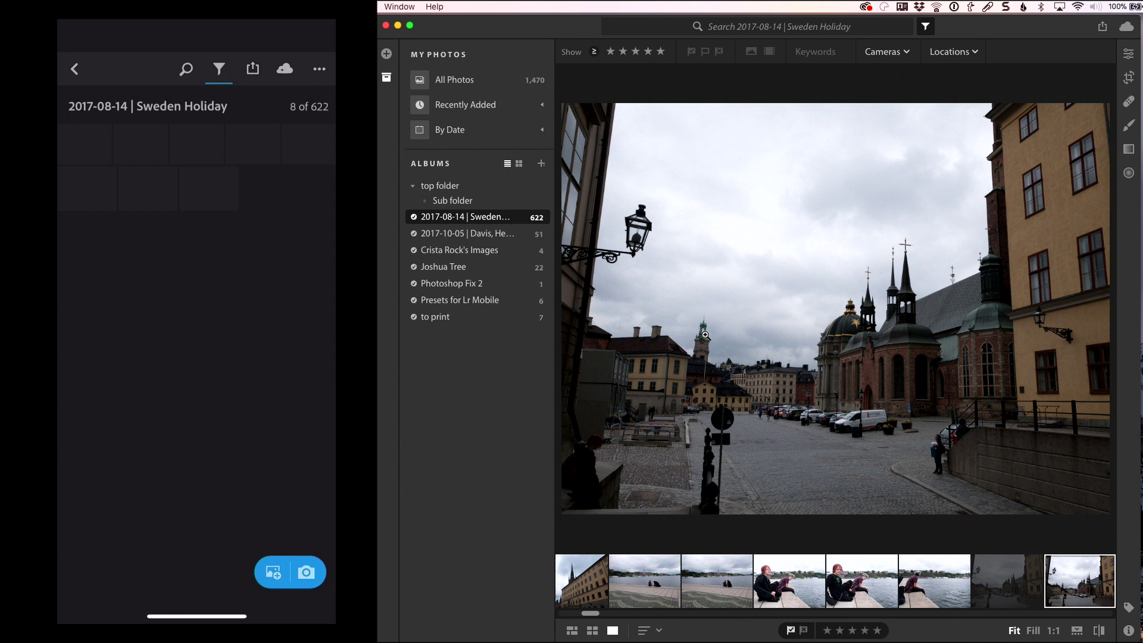
# Step: Reset the phone's Sweden Holiday filter to No Filter, reapply Picked, and open the church square photo
pyautogui.click(219, 69)
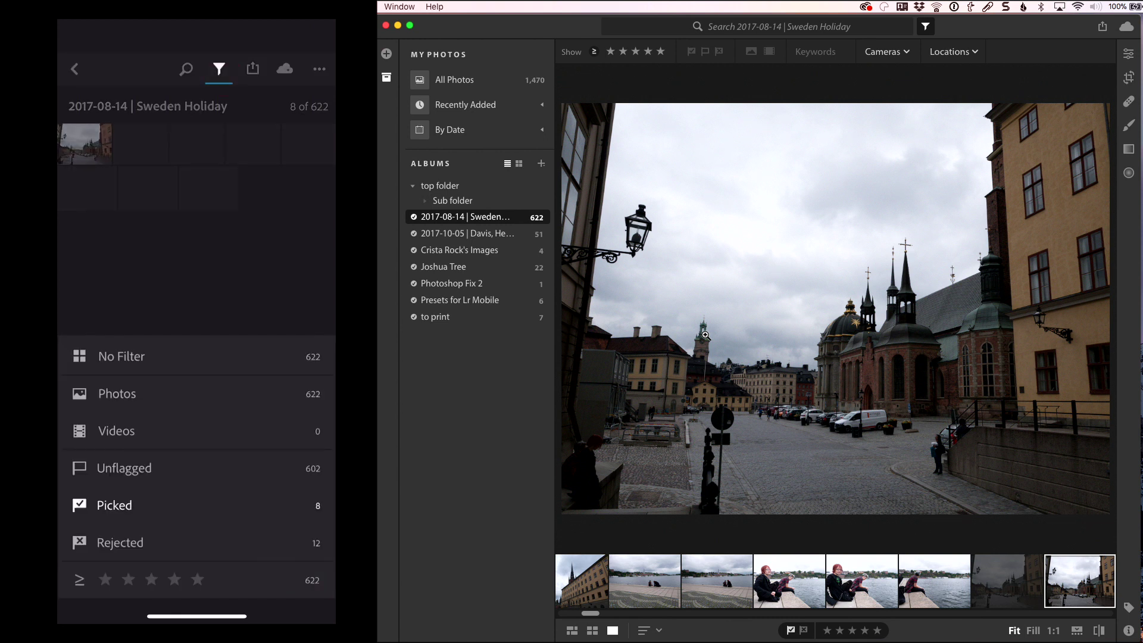
pyautogui.click(121, 356)
pyautogui.click(186, 504)
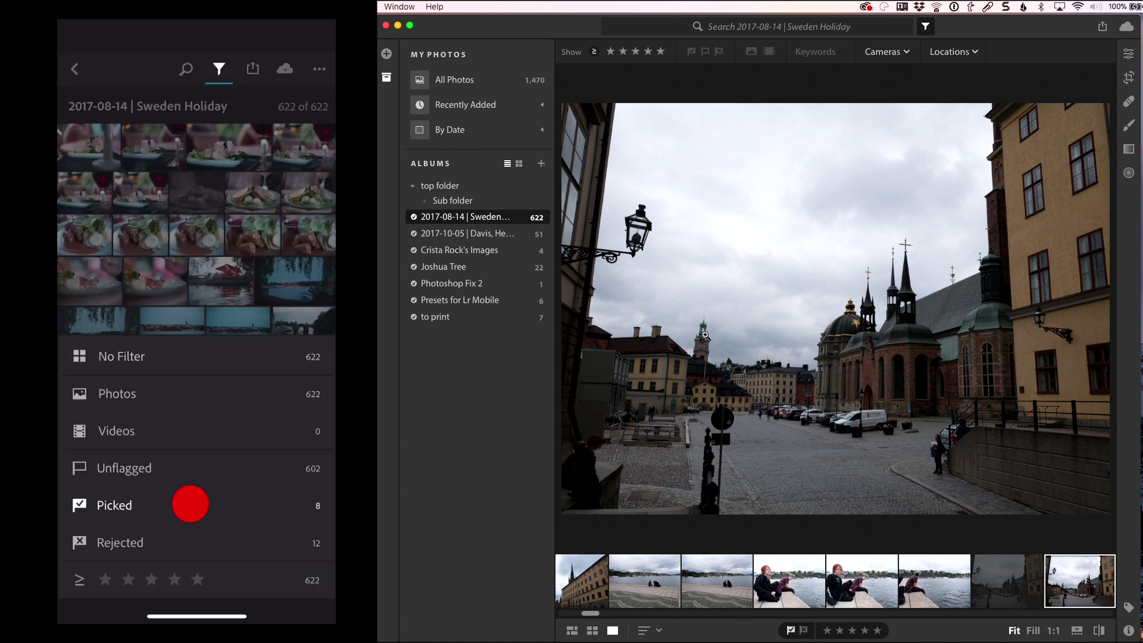
pyautogui.click(273, 286)
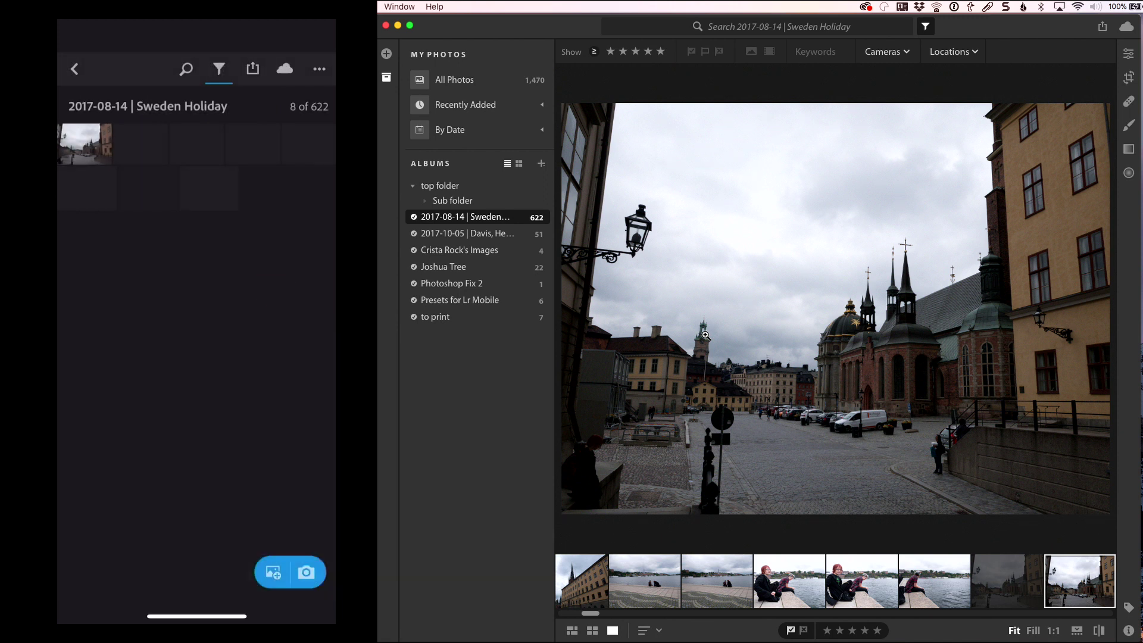
pyautogui.click(84, 143)
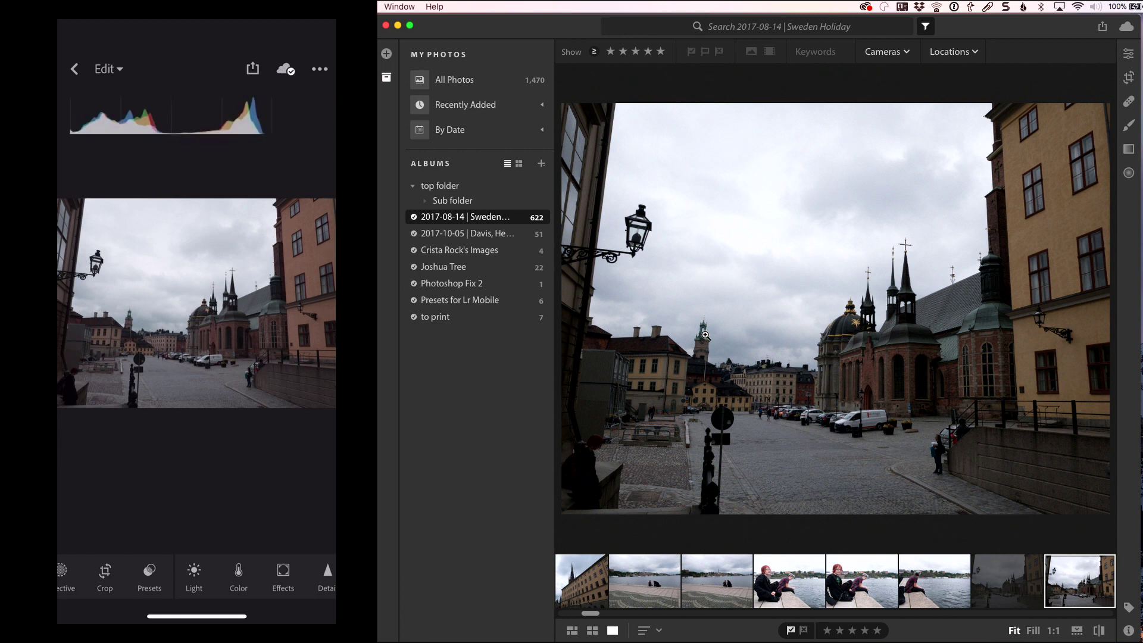
pyautogui.click(285, 69)
# Step: In desktop Lightroom CC, set the church square photo's Exposure to +1.33 and Blacks to -61
pyautogui.click(1128, 55)
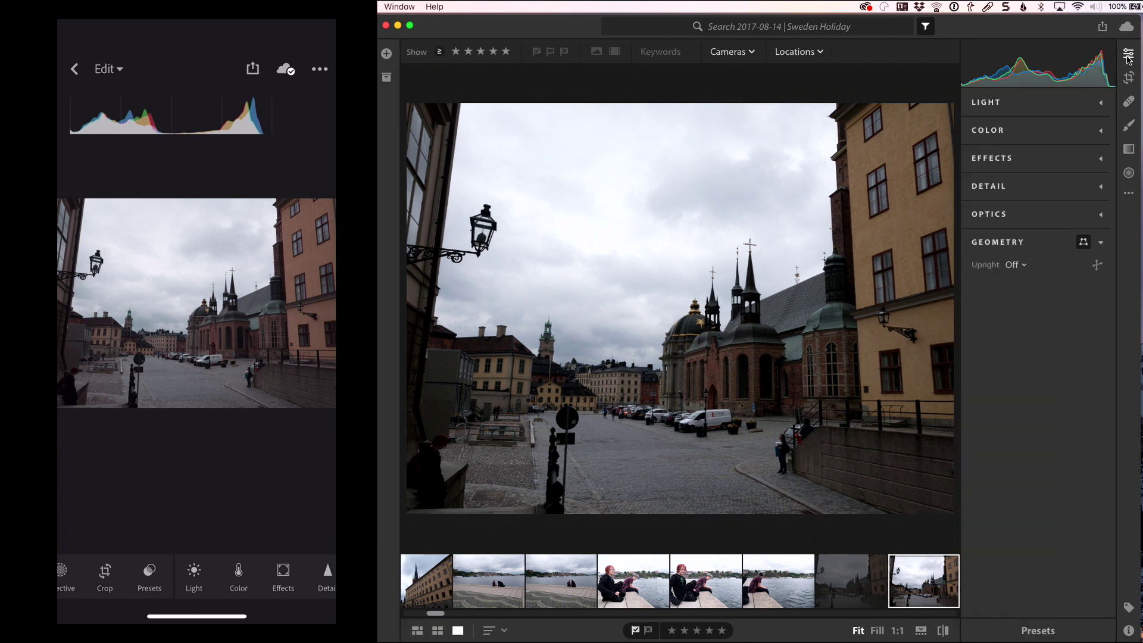
pyautogui.click(1039, 104)
pyautogui.moveTo(1037, 137); pyautogui.dragTo(1054, 135)
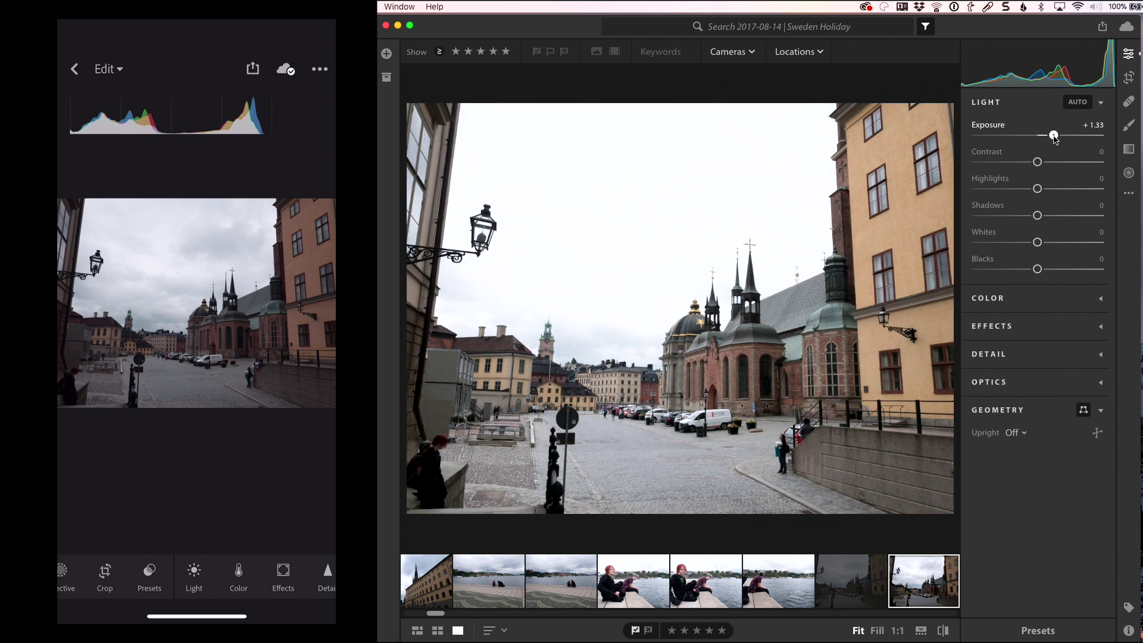
pyautogui.moveTo(1038, 271); pyautogui.dragTo(1001, 270)
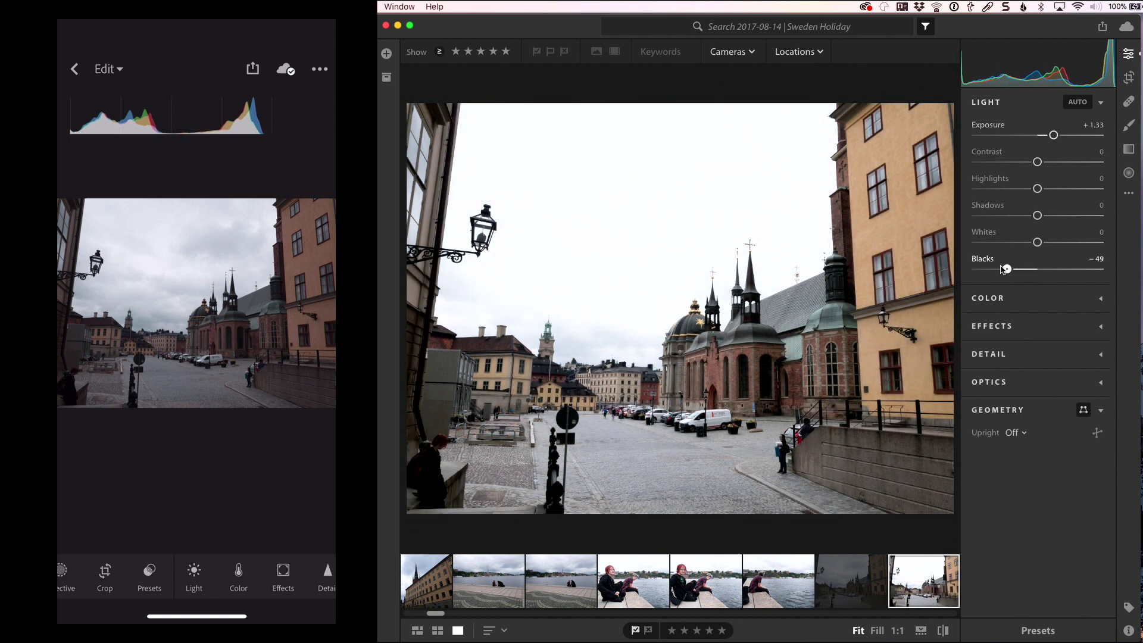
# Step: Expand the Effects and Color controls, set the church square photo's Saturation to +39, and hide the editing controls
pyautogui.click(1010, 336)
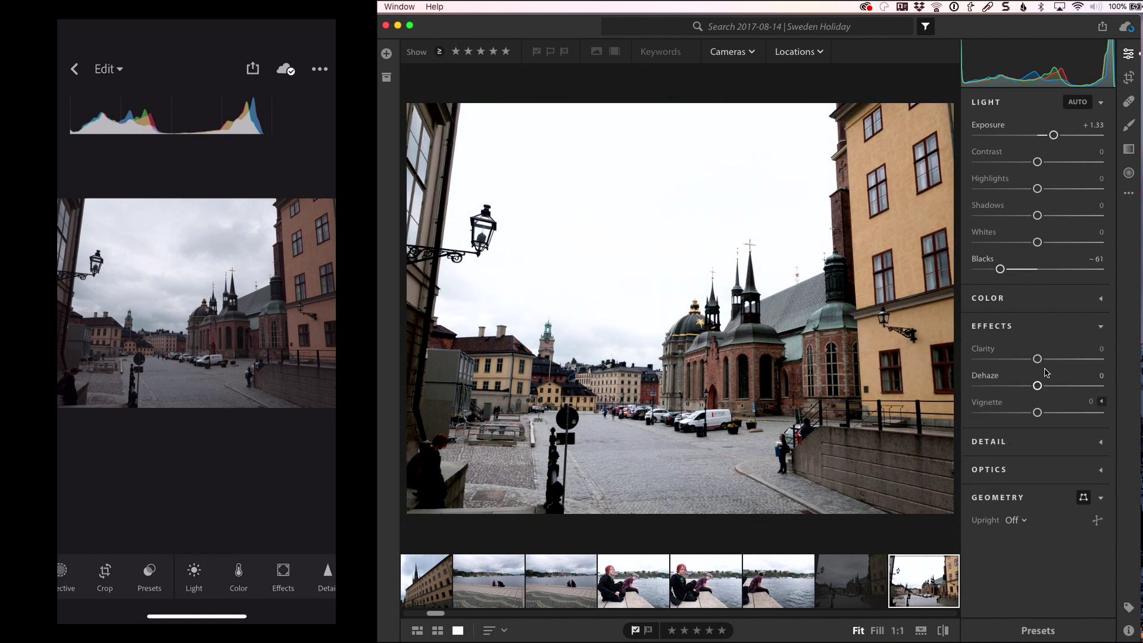
pyautogui.click(1011, 300)
pyautogui.moveTo(1039, 432); pyautogui.dragTo(1064, 433)
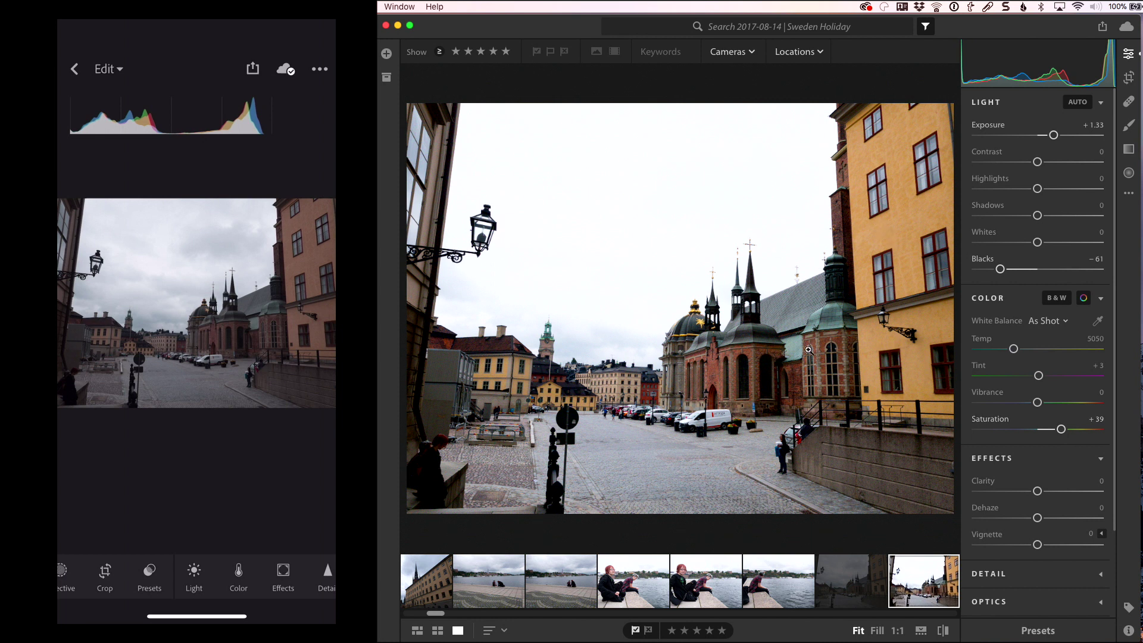
pyautogui.click(1129, 56)
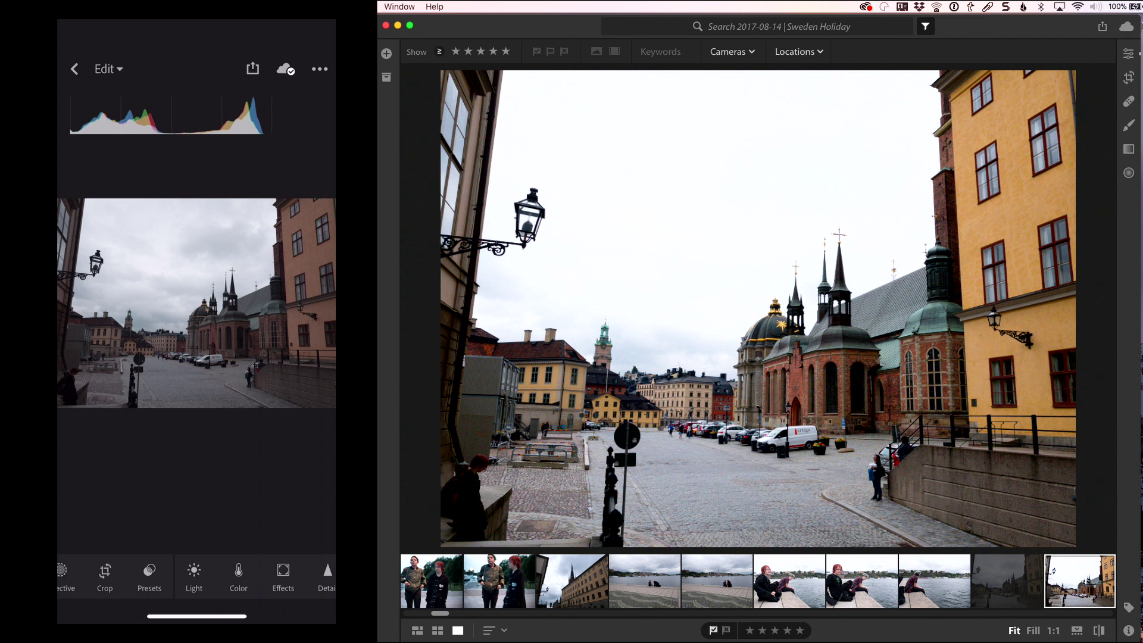
# Step: Go to the previous photo in the filmstrip and check the cloud storage and sync status
pyautogui.press('Left')
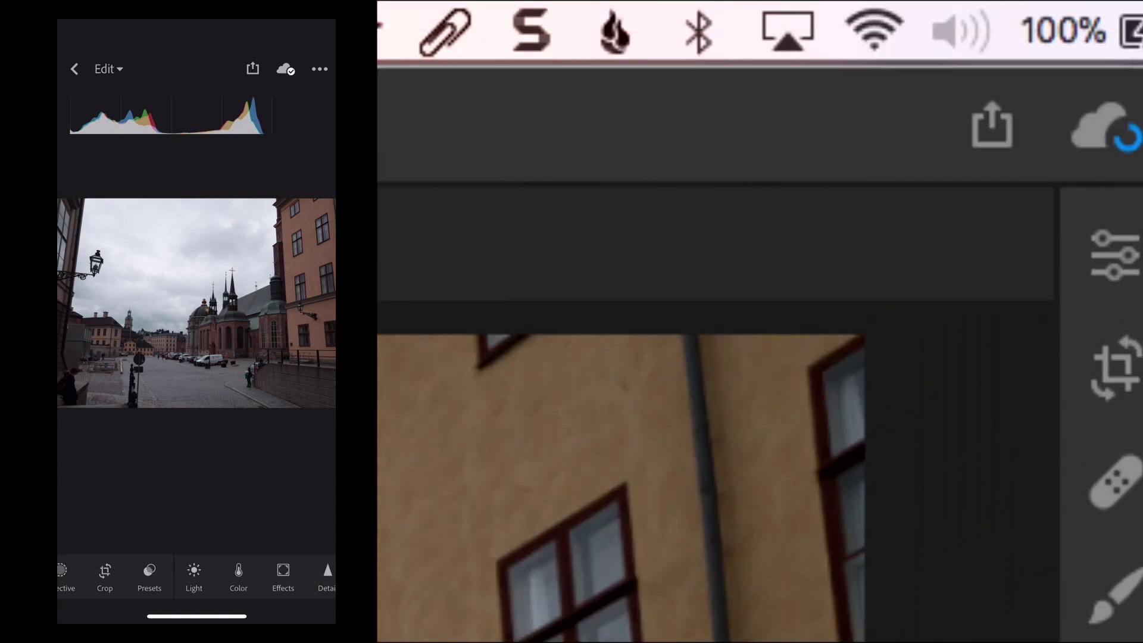
pyautogui.click(1123, 133)
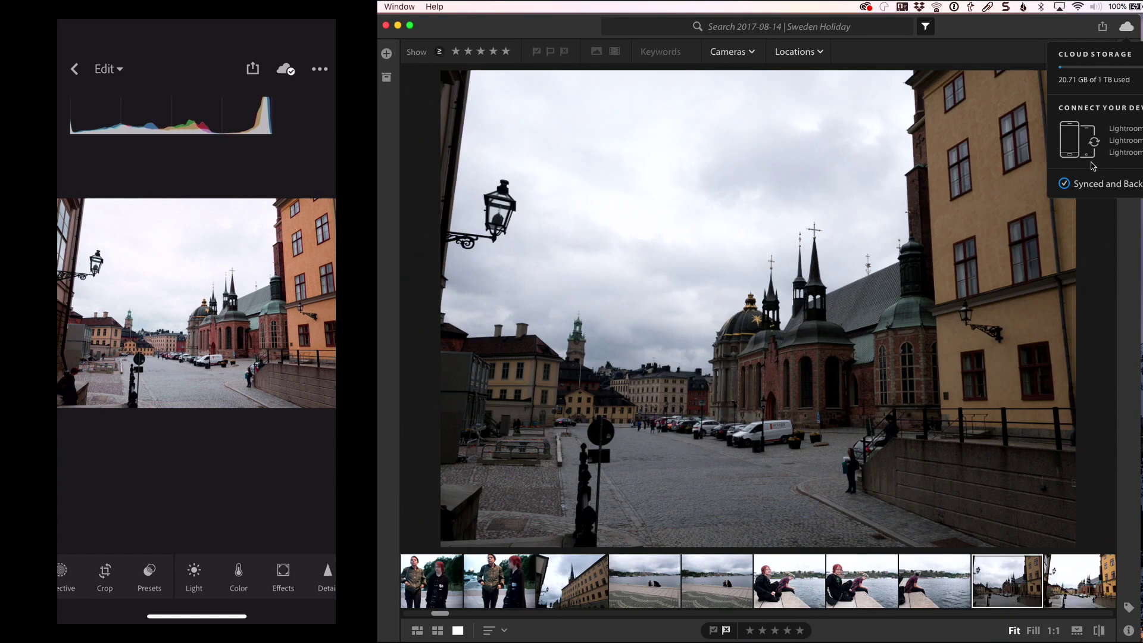
# Step: On the phone, browse the neighboring photos, return to the album and reopen the church square photo
pyautogui.moveTo(250, 387); pyautogui.dragTo(64, 388)
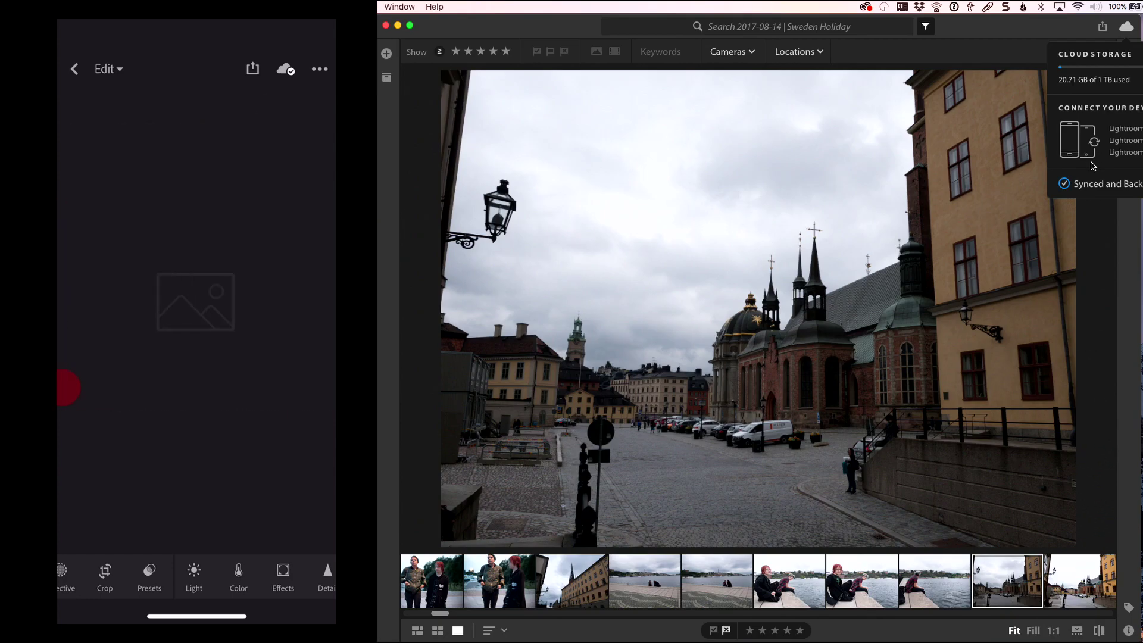
pyautogui.moveTo(268, 438); pyautogui.dragTo(70, 439)
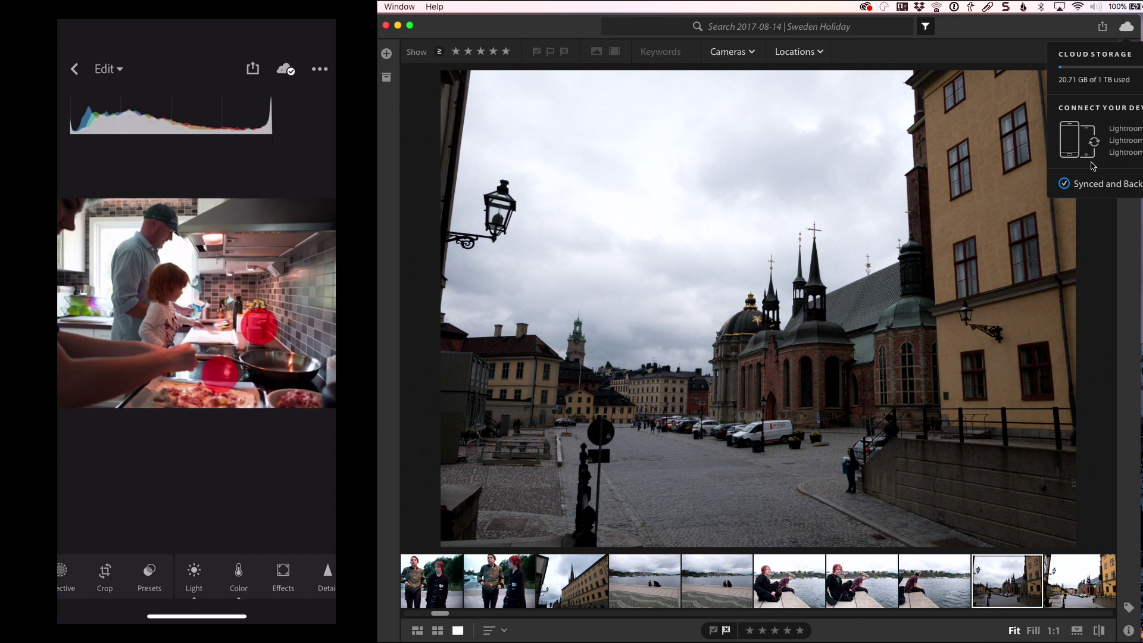
pyautogui.click(73, 67)
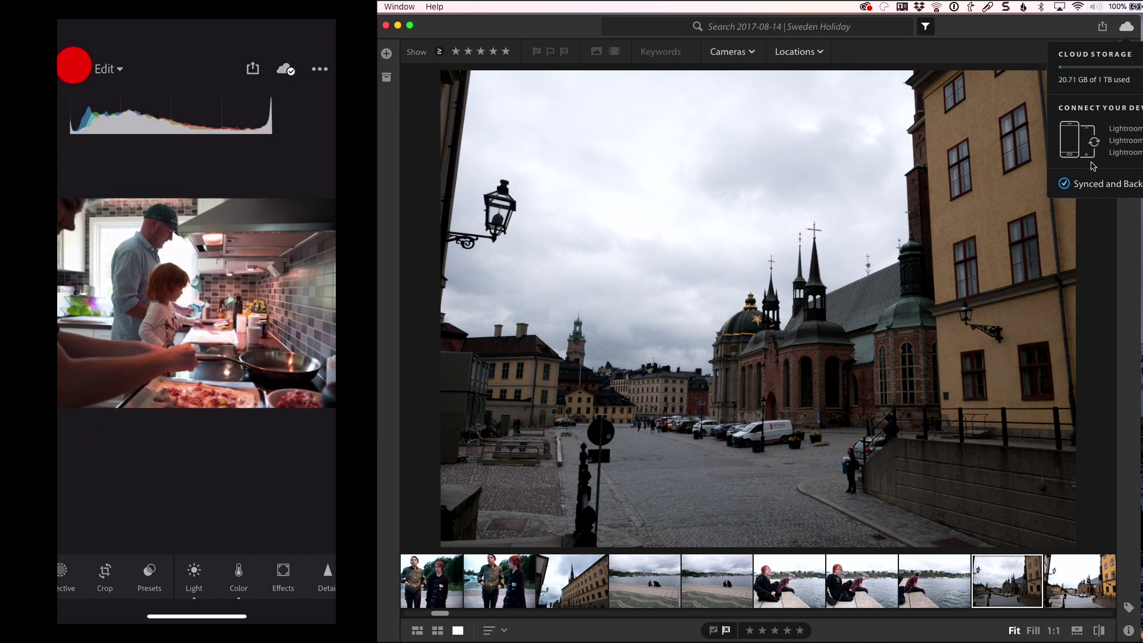
pyautogui.click(98, 146)
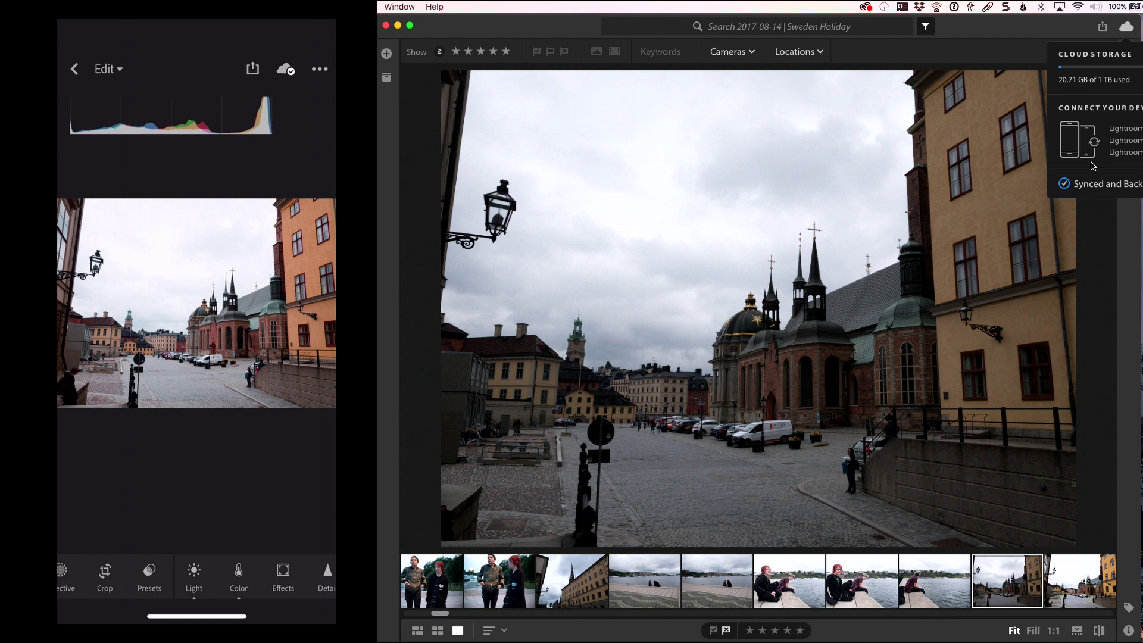
# Step: Reset the church square photo's adjustments on the phone using the Adjustments reset option
pyautogui.click(194, 575)
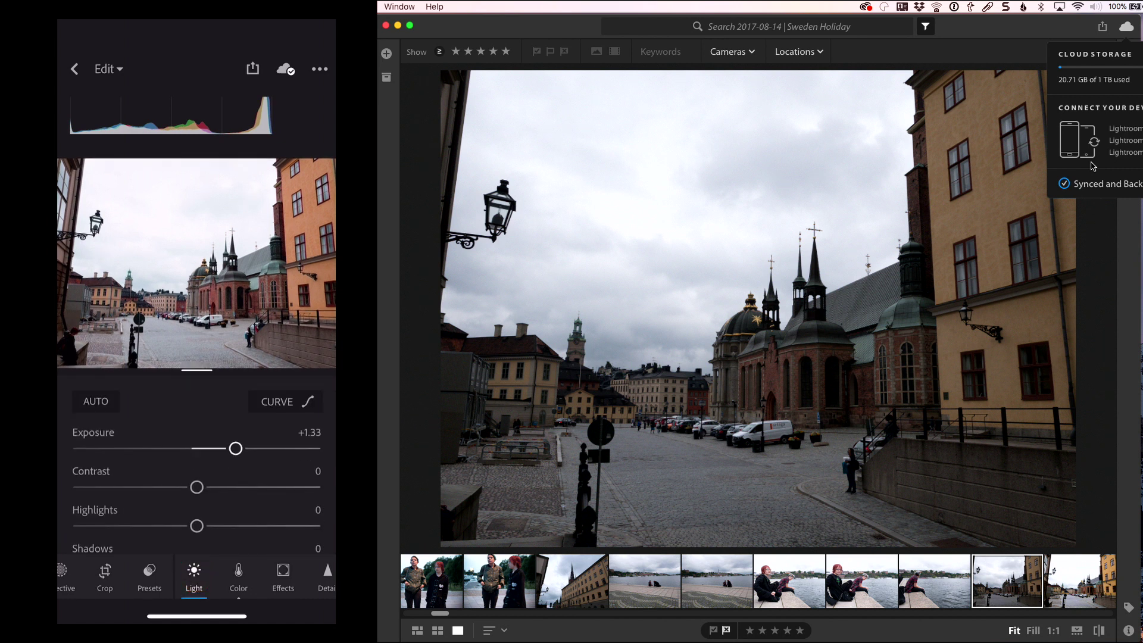
pyautogui.moveTo(221, 580); pyautogui.dragTo(72, 587)
pyautogui.click(312, 575)
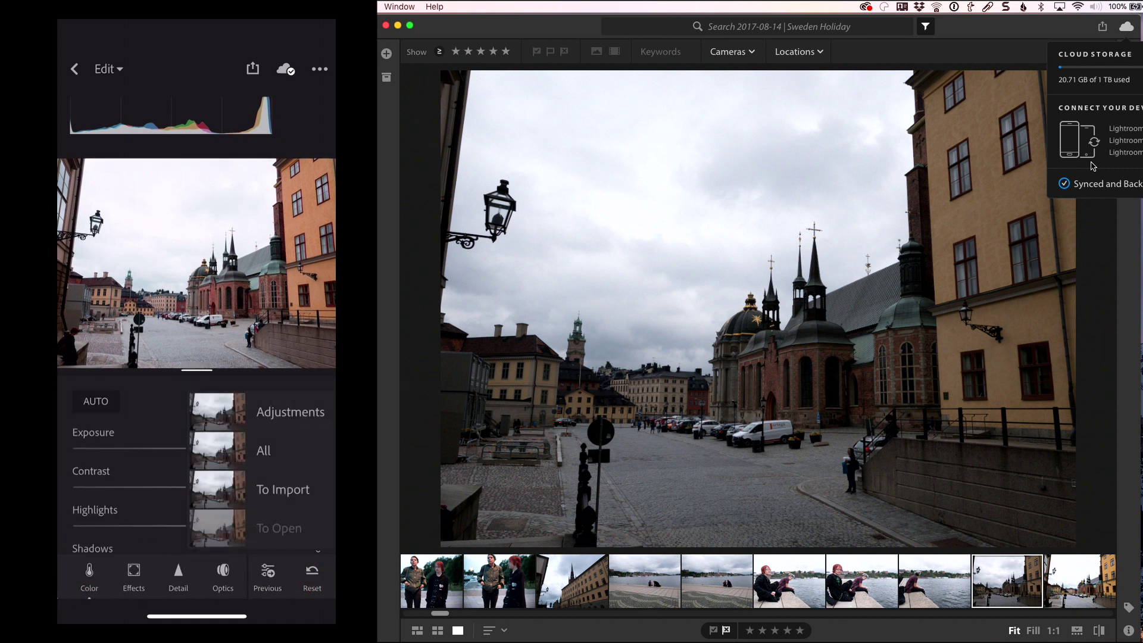
pyautogui.click(292, 409)
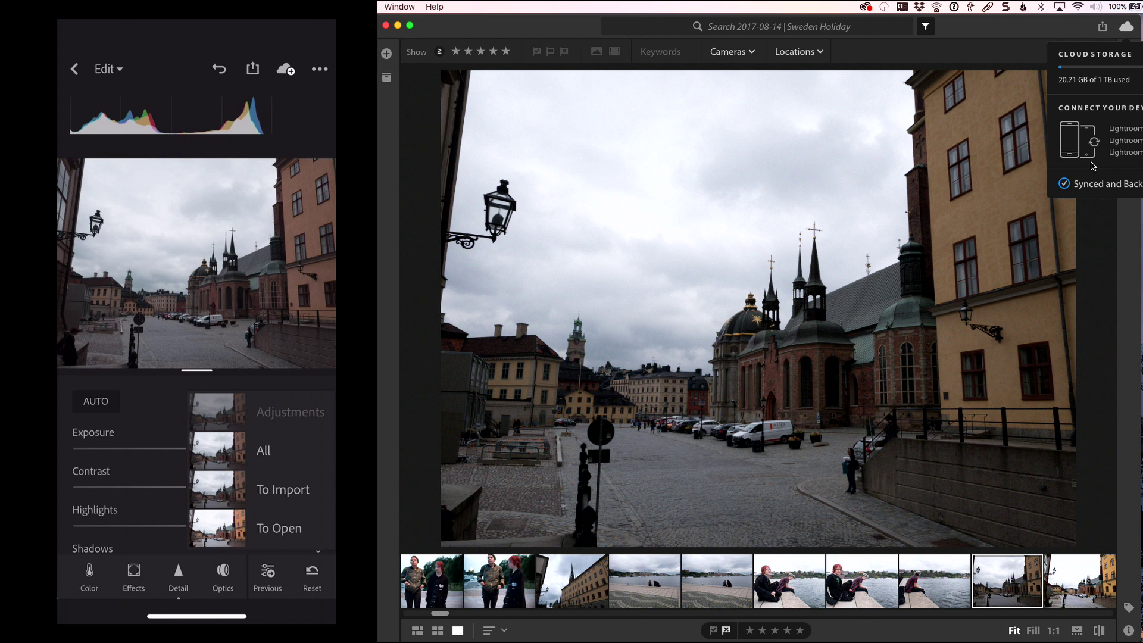
pyautogui.click(308, 575)
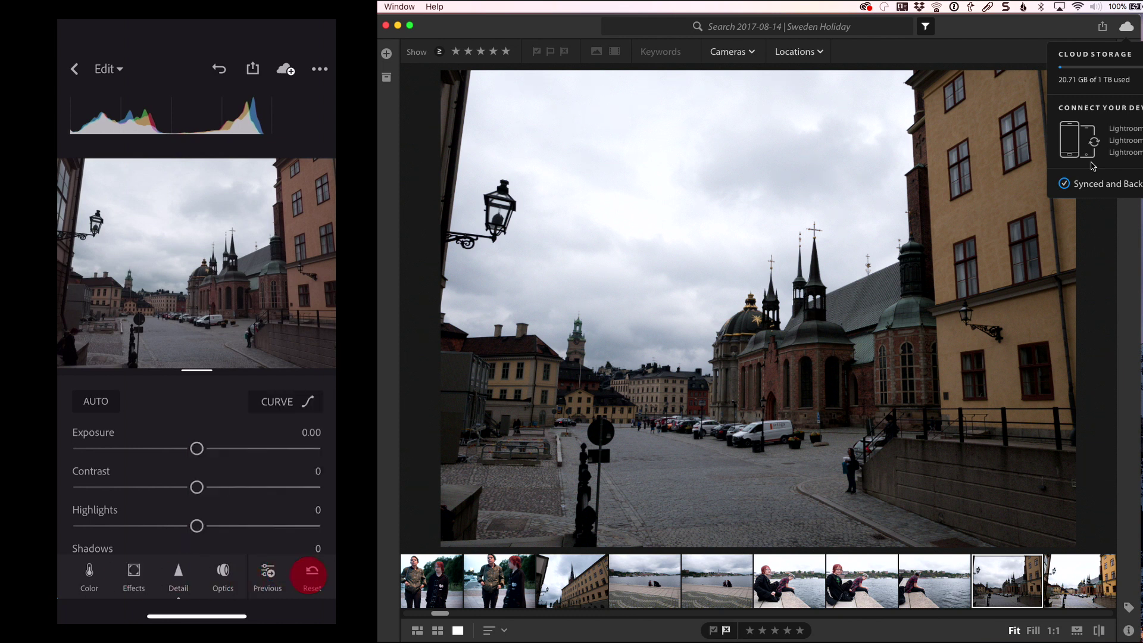
# Step: Shape the phone photo's tone curve into a strong S with raised highlights and lowered shadows, and close the Light controls
pyautogui.moveTo(216, 580); pyautogui.dragTo(328, 580)
pyautogui.click(156, 572)
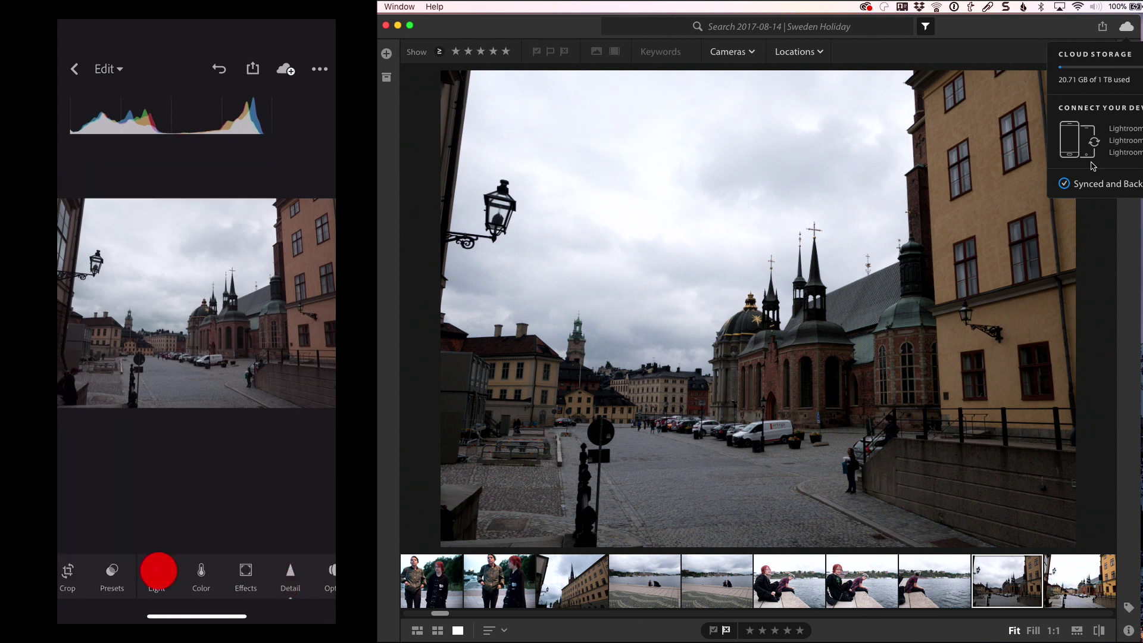
pyautogui.click(293, 400)
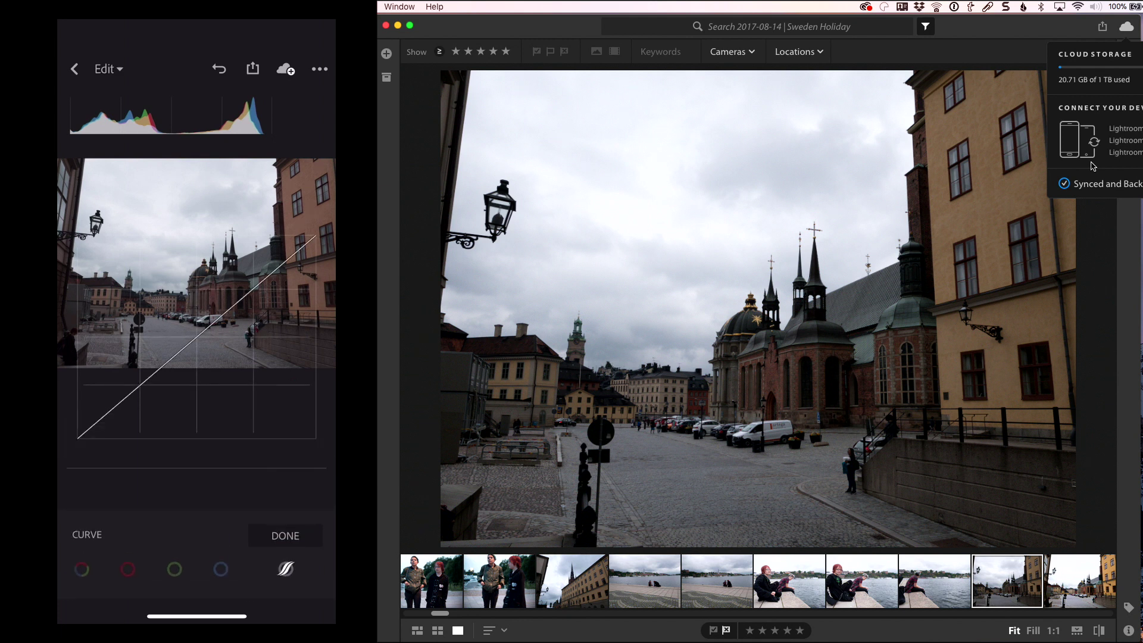
pyautogui.moveTo(141, 386); pyautogui.dragTo(140, 403)
pyautogui.moveTo(230, 309); pyautogui.dragTo(233, 153)
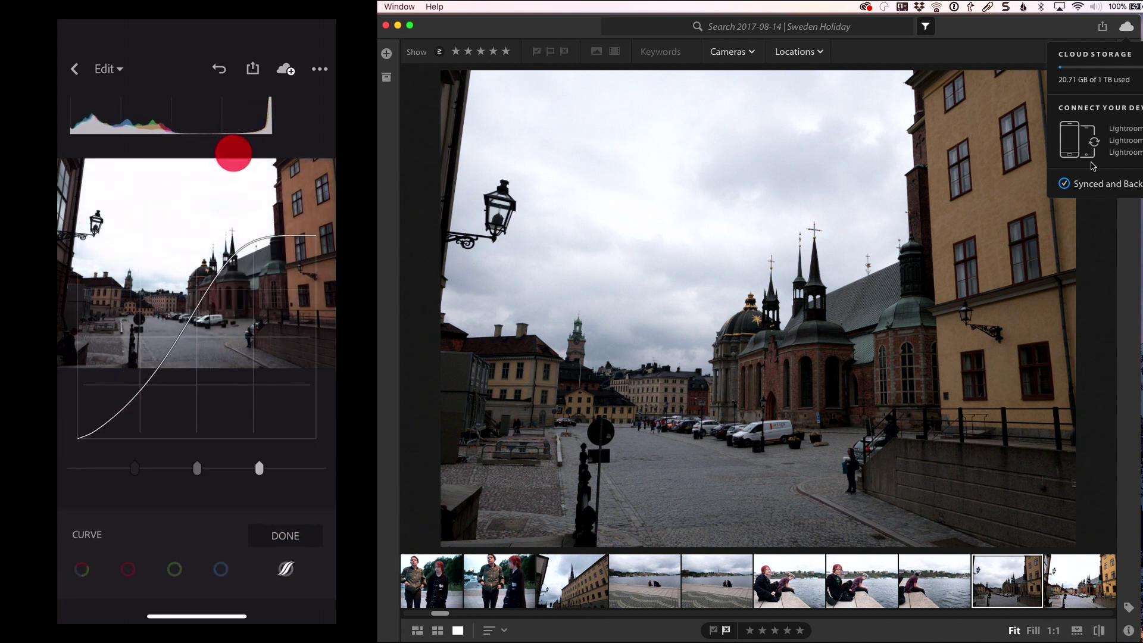
pyautogui.moveTo(149, 411); pyautogui.dragTo(158, 470)
pyautogui.moveTo(248, 256); pyautogui.dragTo(248, 226)
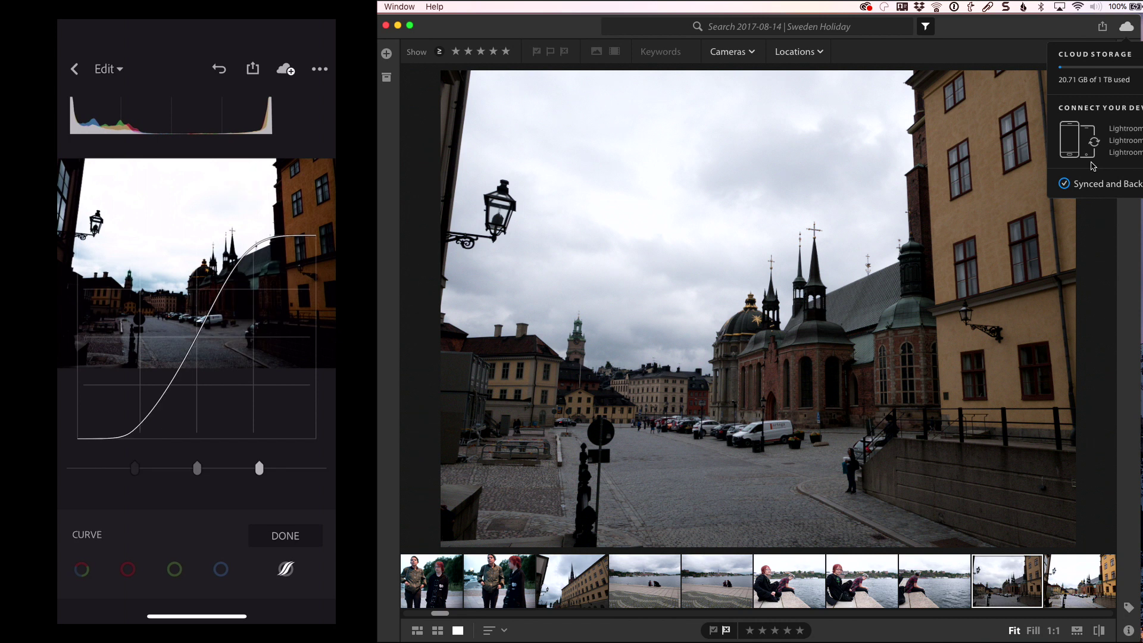
pyautogui.click(286, 536)
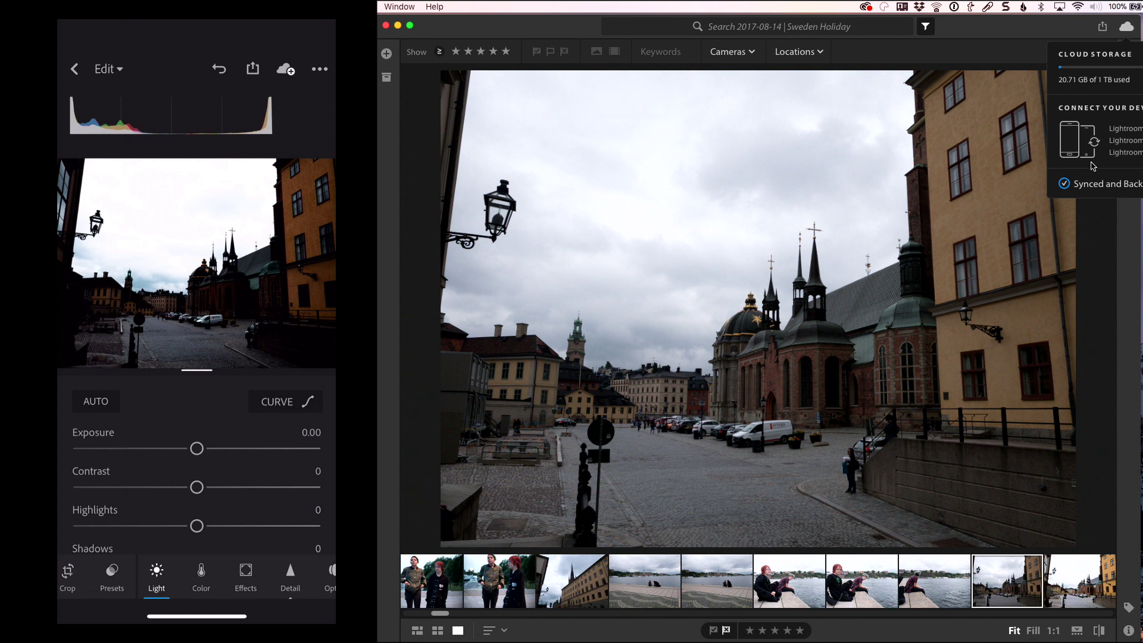
pyautogui.click(157, 572)
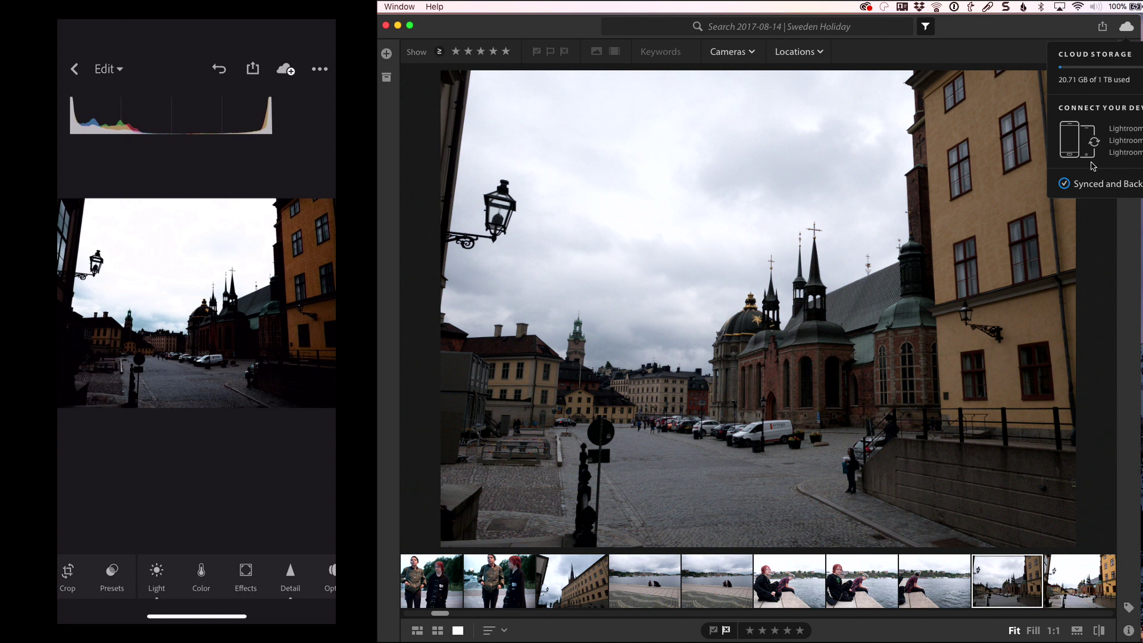
# Step: Check the church square photo's cloud status on the phone and force its pending adjustments to sync
pyautogui.click(286, 69)
pyautogui.click(300, 224)
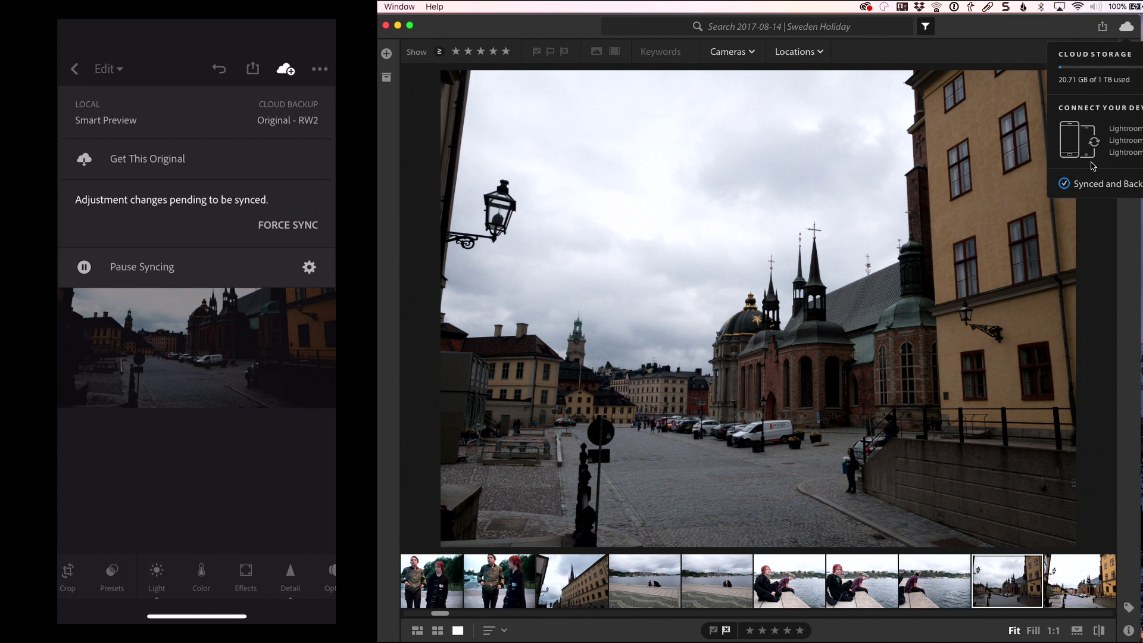
pyautogui.click(288, 206)
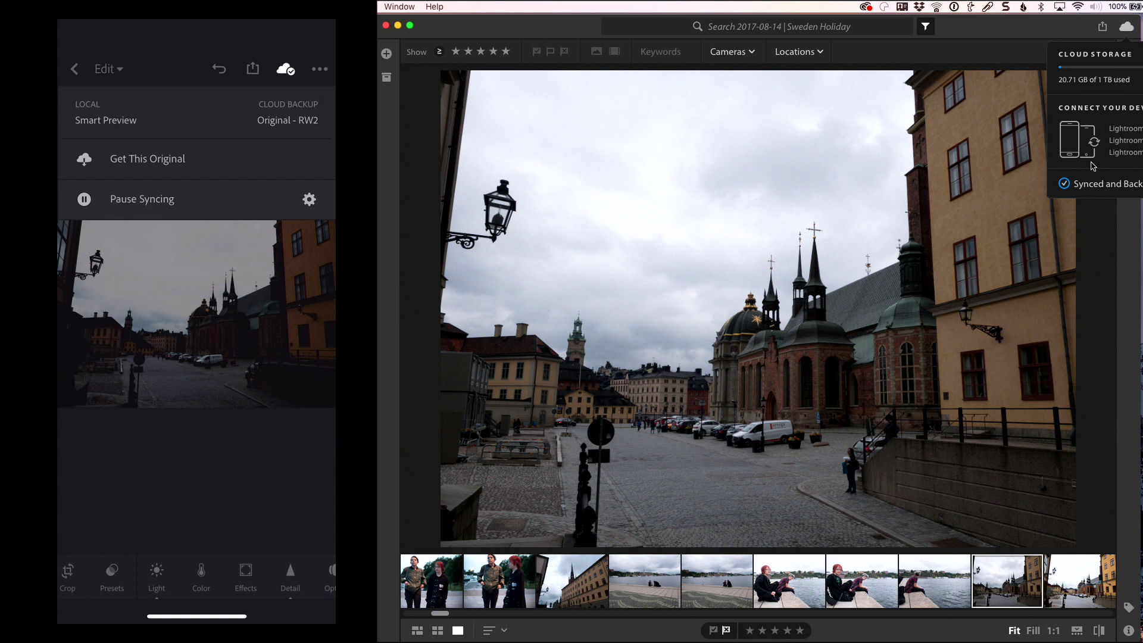
# Step: In desktop Lightroom CC, open the church square photo from the filmstrip and examine its edit controls for the synced changes
pyautogui.click(1025, 294)
pyautogui.click(1025, 294)
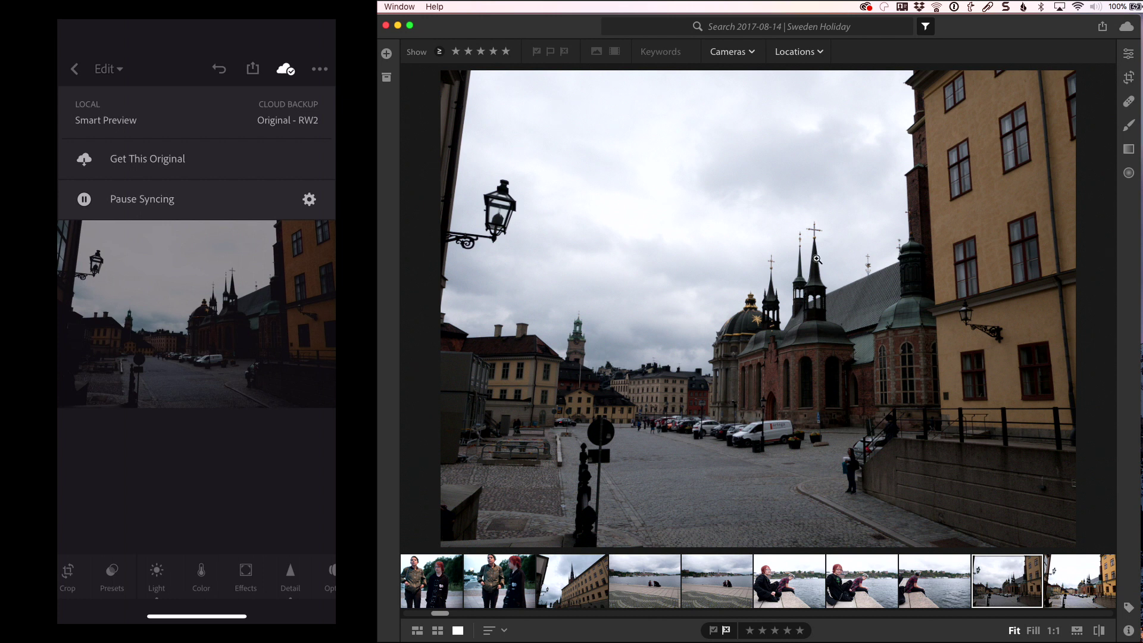
pyautogui.click(1063, 597)
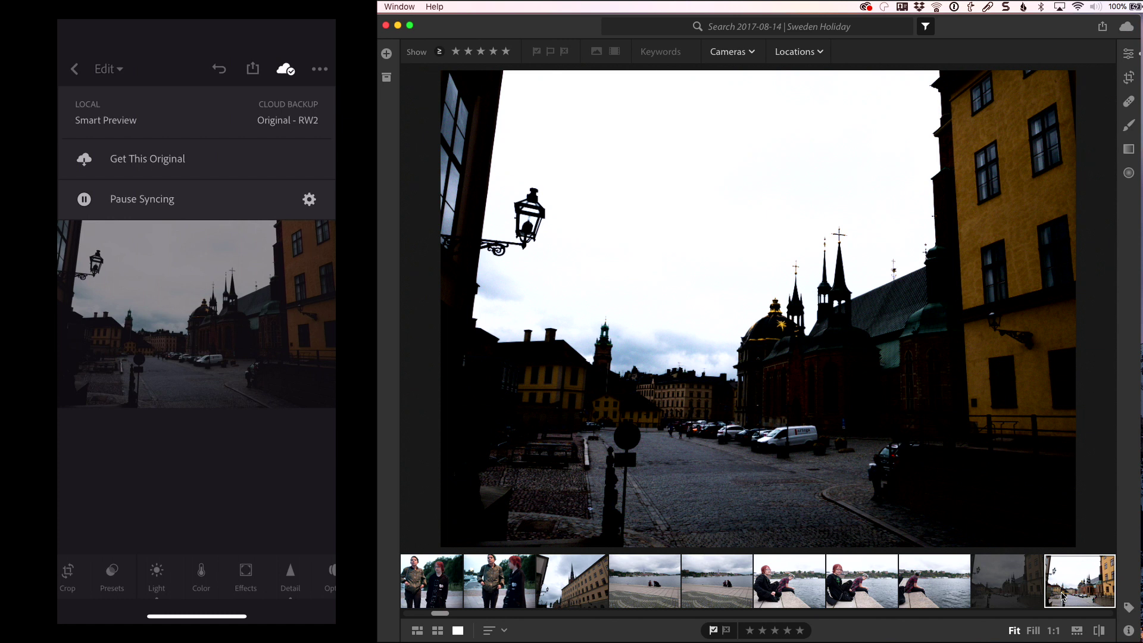
pyautogui.click(1128, 55)
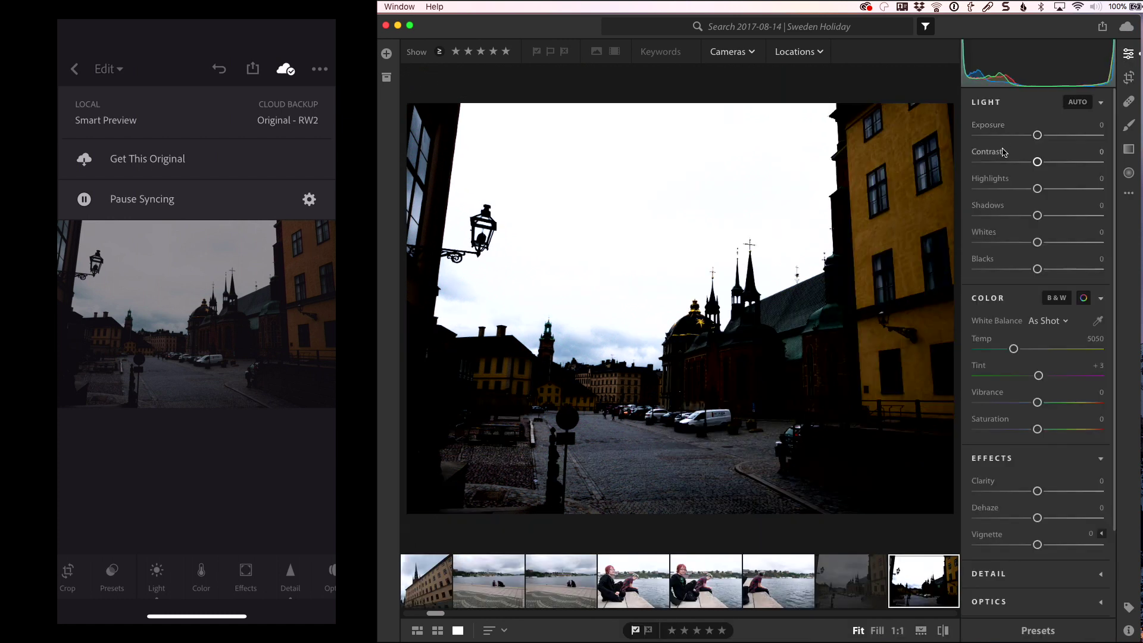
pyautogui.scroll(-3, 1026, 429)
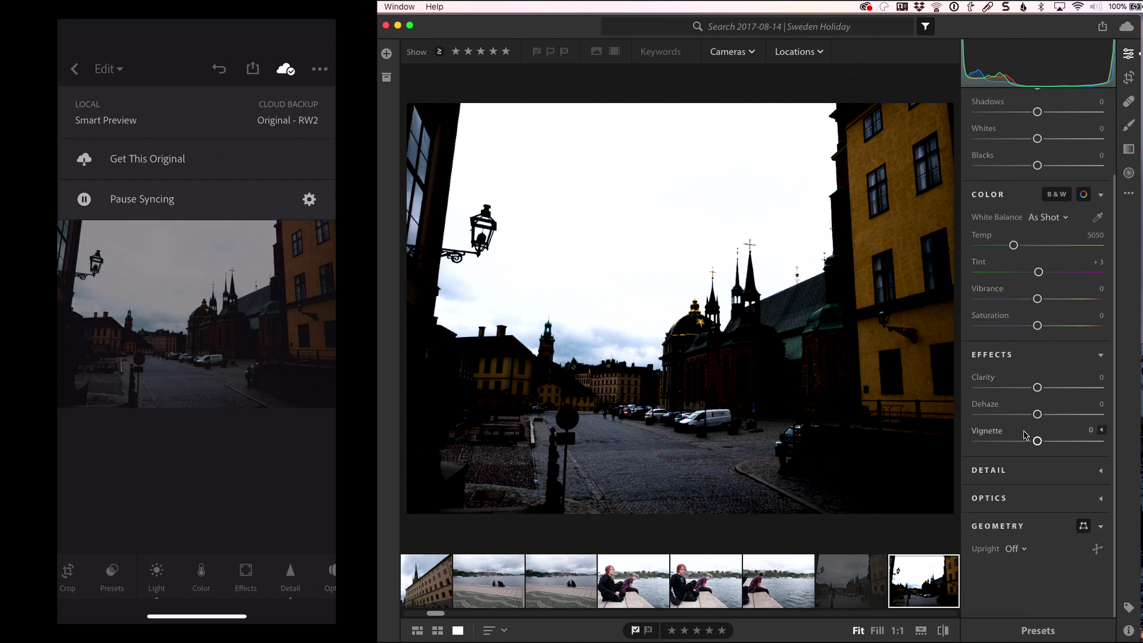
pyautogui.scroll(3, 1026, 434)
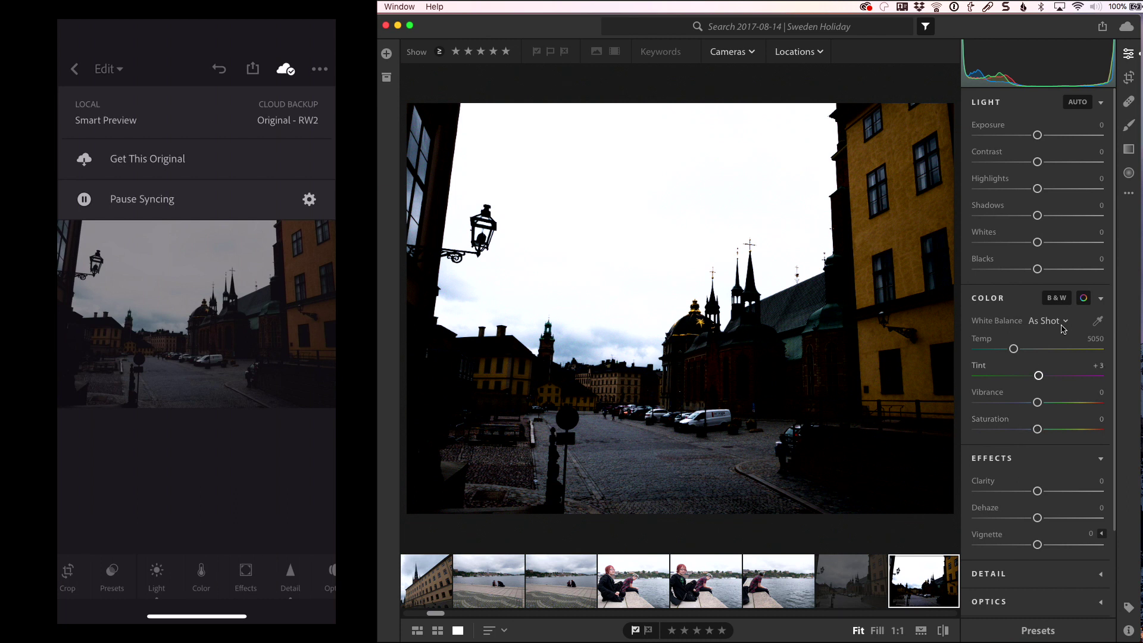
# Step: Revert the church square photo to its original state on the desktop
pyautogui.click(1130, 193)
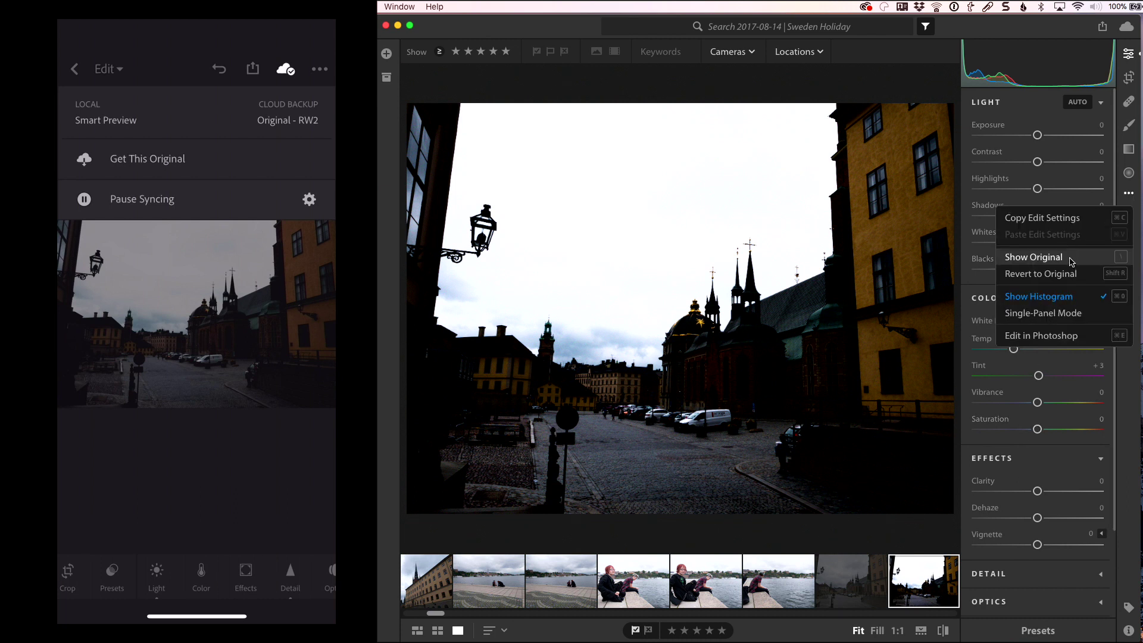
pyautogui.click(1006, 215)
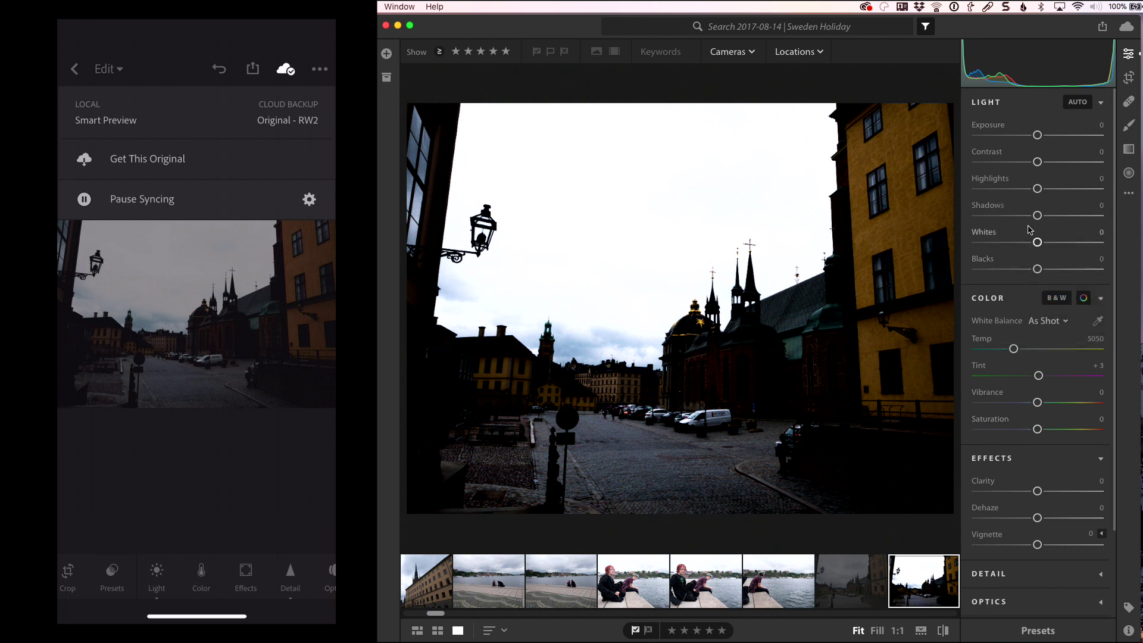
pyautogui.click(1128, 194)
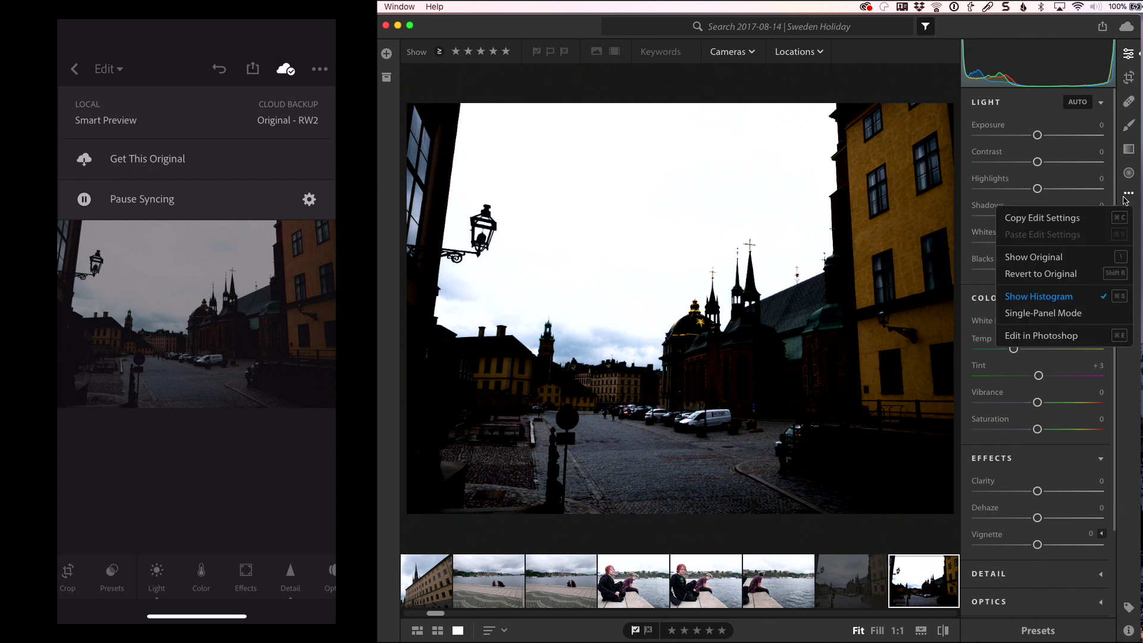
pyautogui.click(1066, 274)
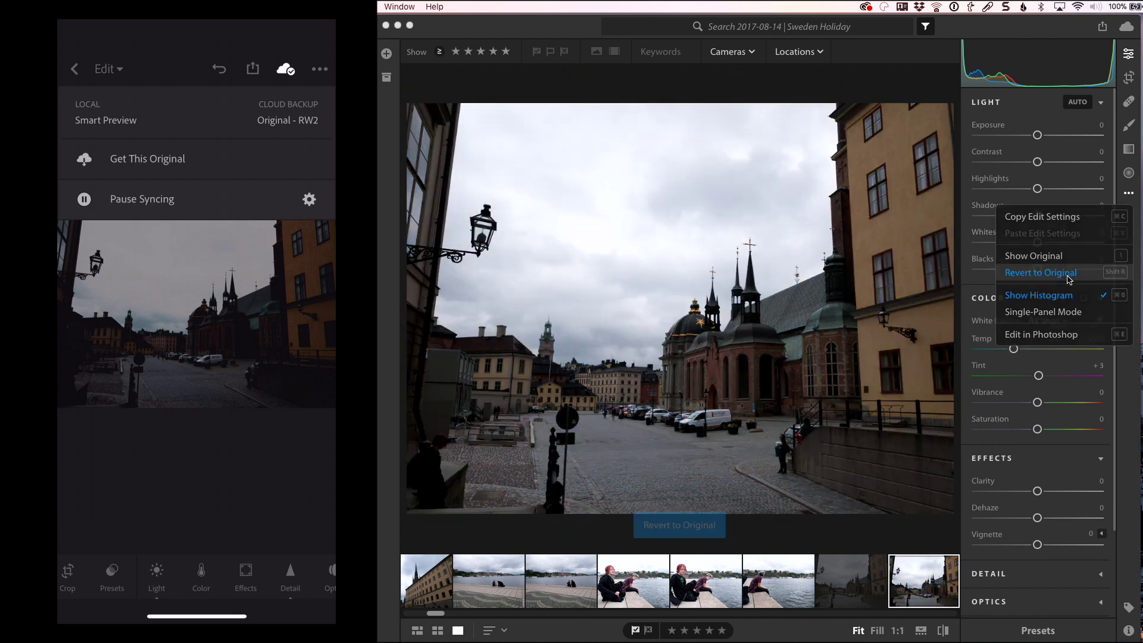
# Step: Set the church square photo's Upright geometry correction to Vertical
pyautogui.scroll(-3, 1046, 567)
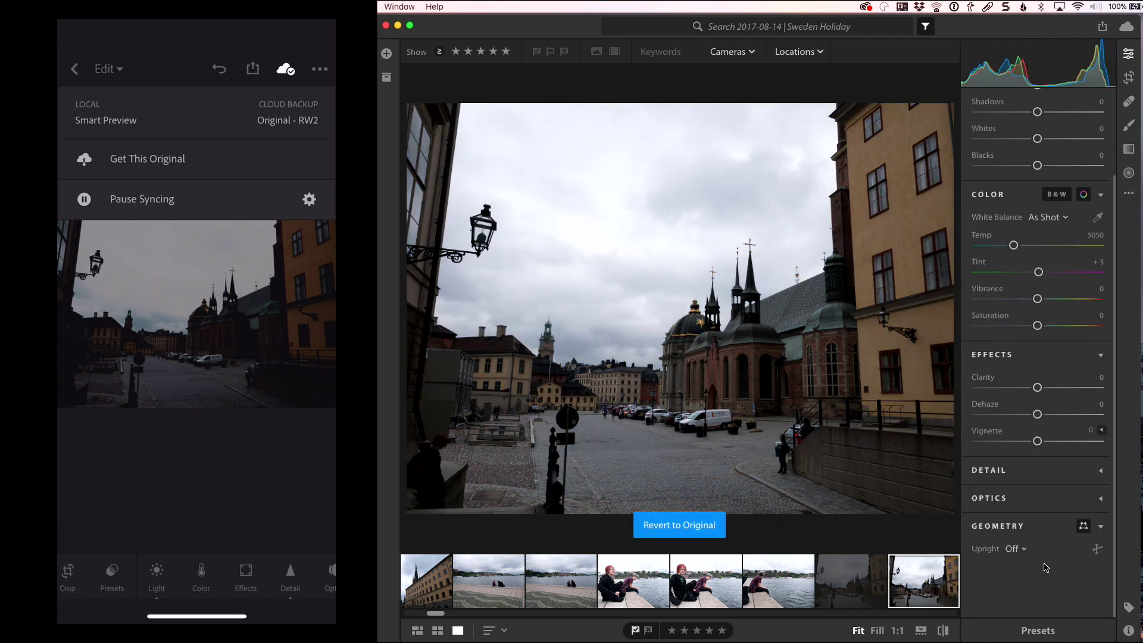
pyautogui.click(1017, 549)
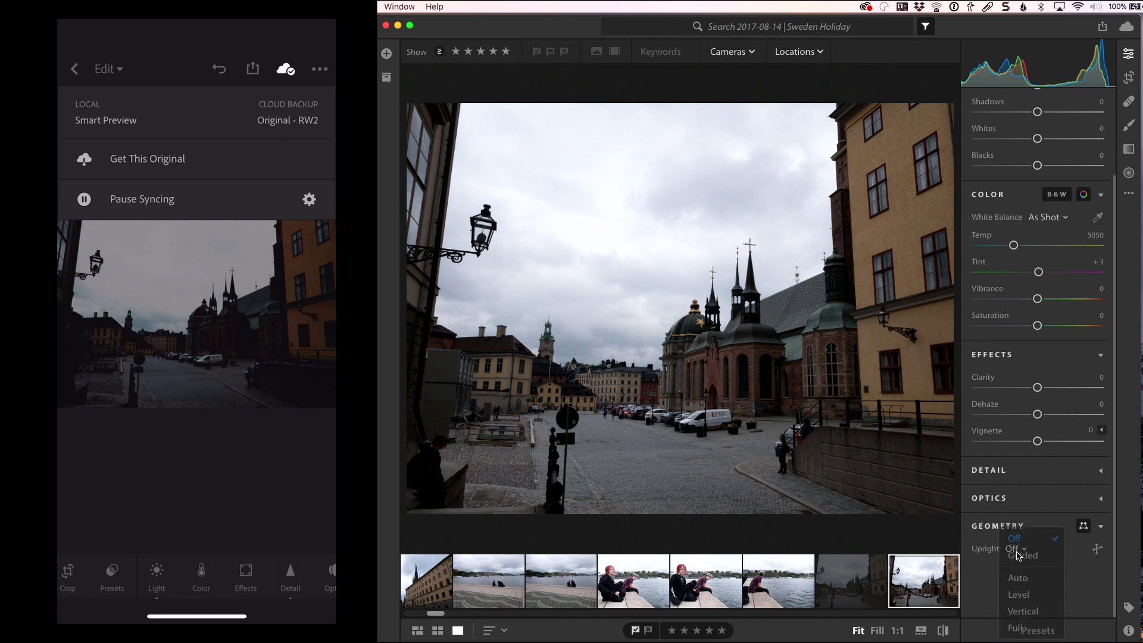
pyautogui.click(1025, 613)
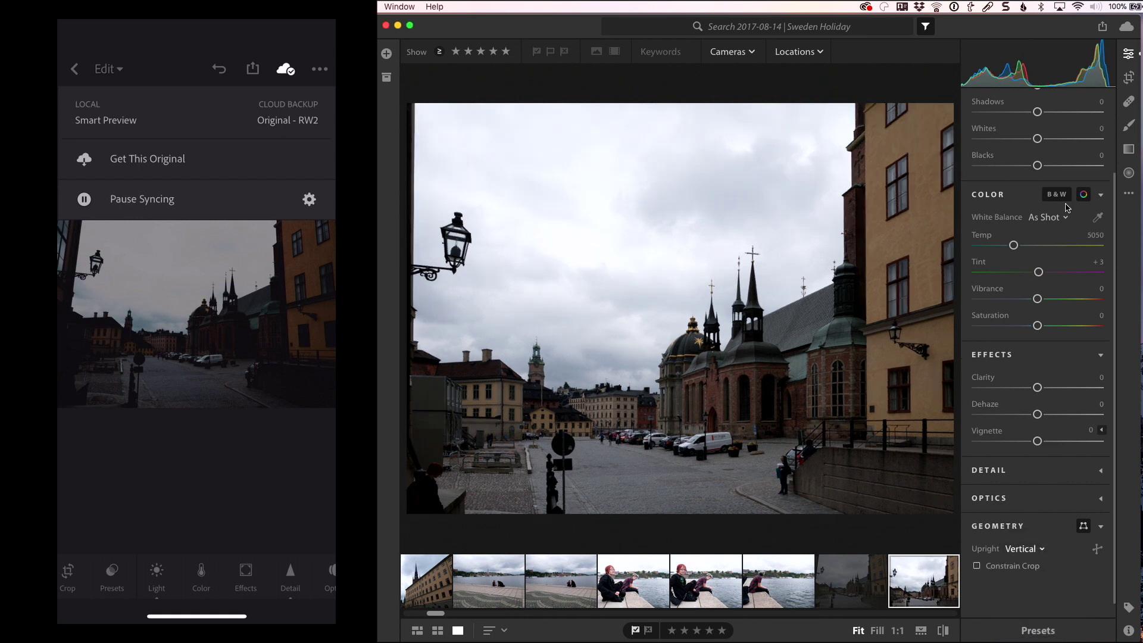
# Step: Set the church square photo's Exposure to +1.35 and Blacks to -43
pyautogui.scroll(4, 1063, 186)
pyautogui.moveTo(1037, 135); pyautogui.dragTo(1055, 135)
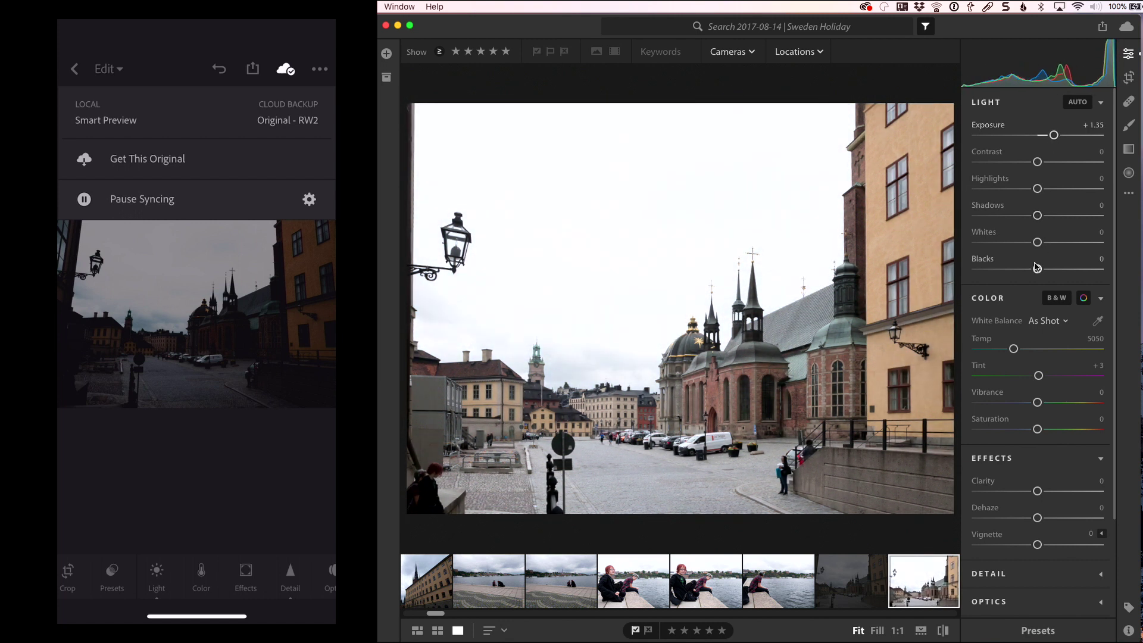
pyautogui.moveTo(1037, 269); pyautogui.dragTo(1011, 269)
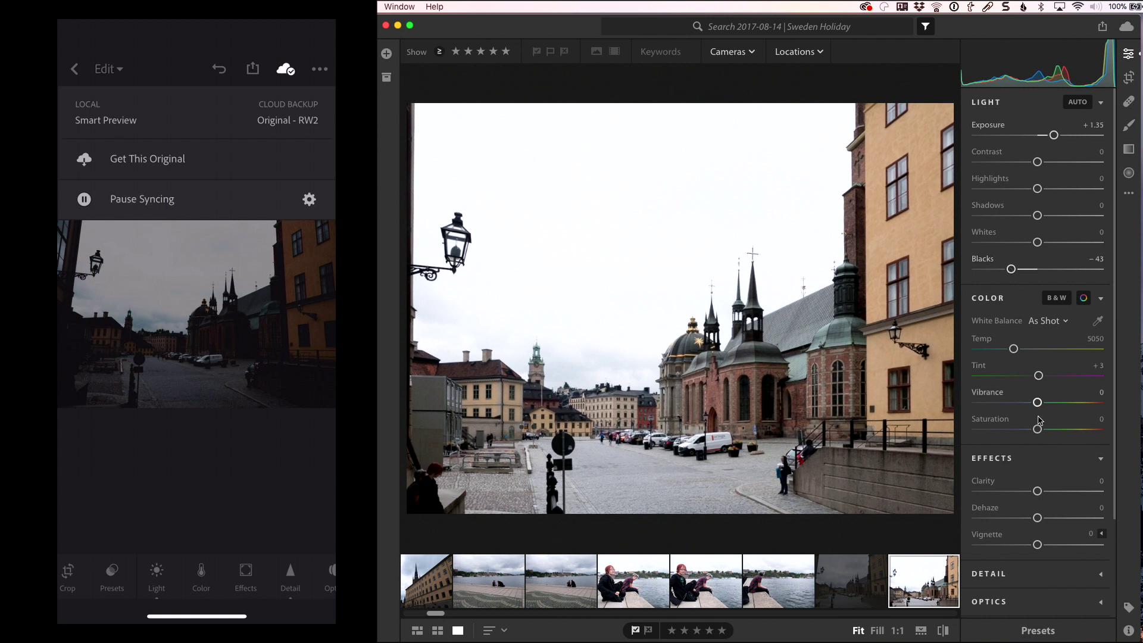
# Step: Set the church square photo's Clarity to +37 and increase its Saturation
pyautogui.moveTo(1037, 491); pyautogui.dragTo(1059, 491)
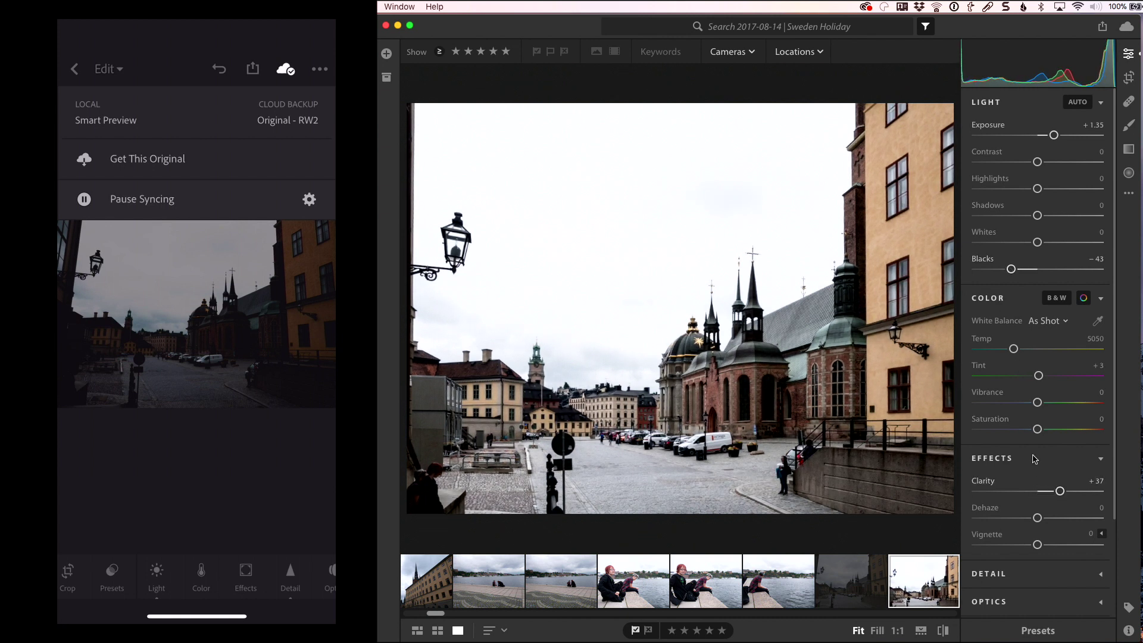
pyautogui.scroll(-3, 1034, 459)
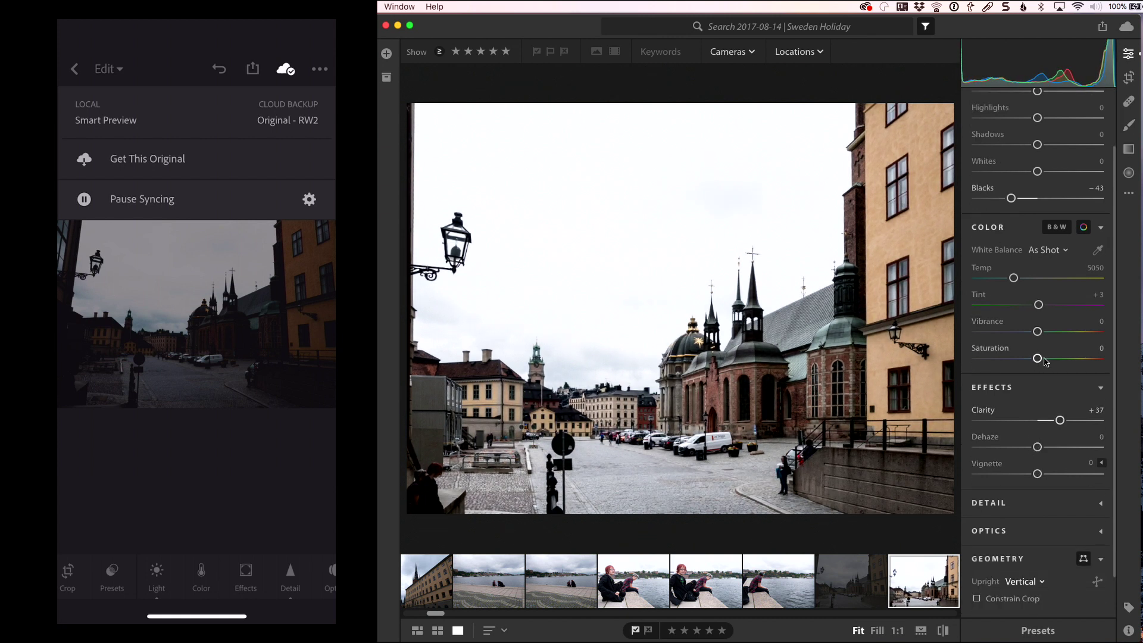
pyautogui.moveTo(1038, 358); pyautogui.dragTo(1060, 359)
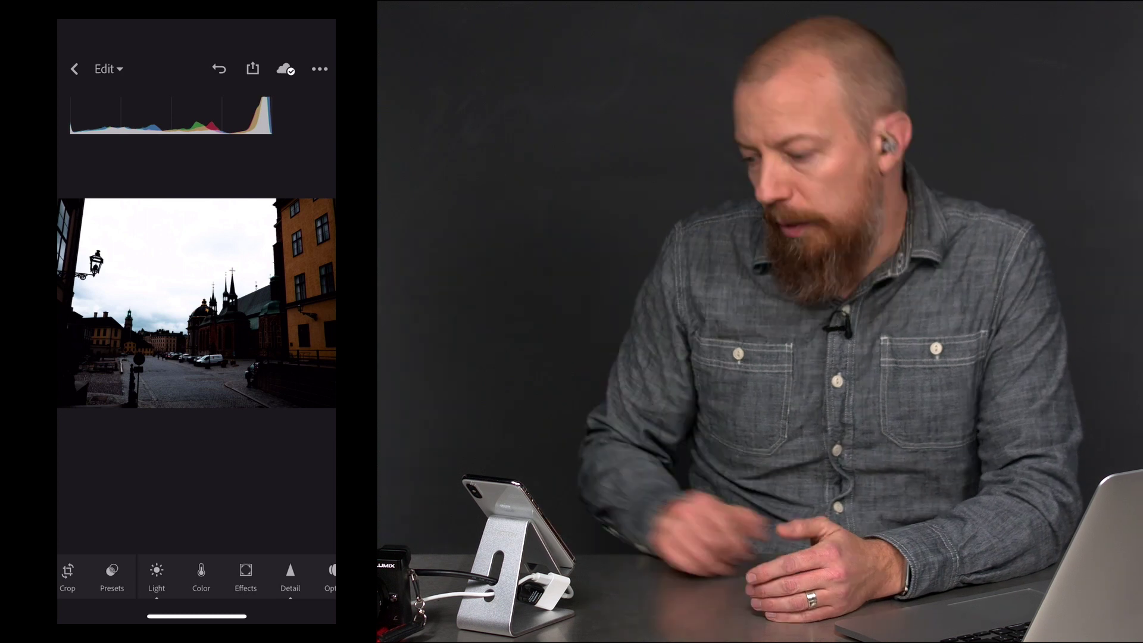
# Step: Check the church square photo's cloud sync status on the phone and close the status details
pyautogui.click(286, 69)
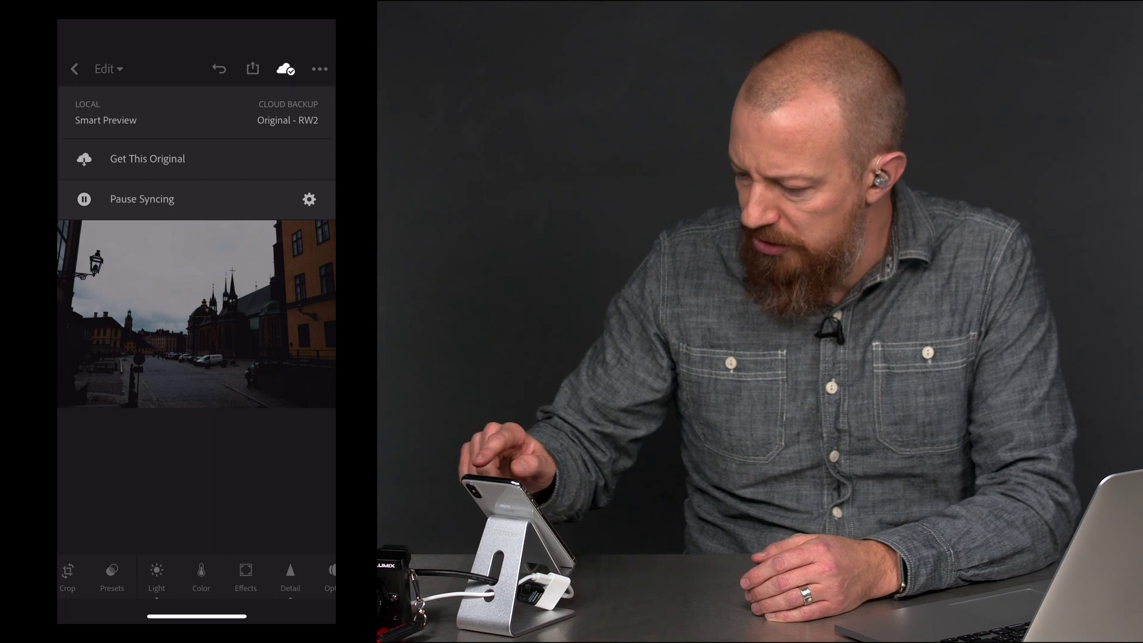
pyautogui.click(286, 69)
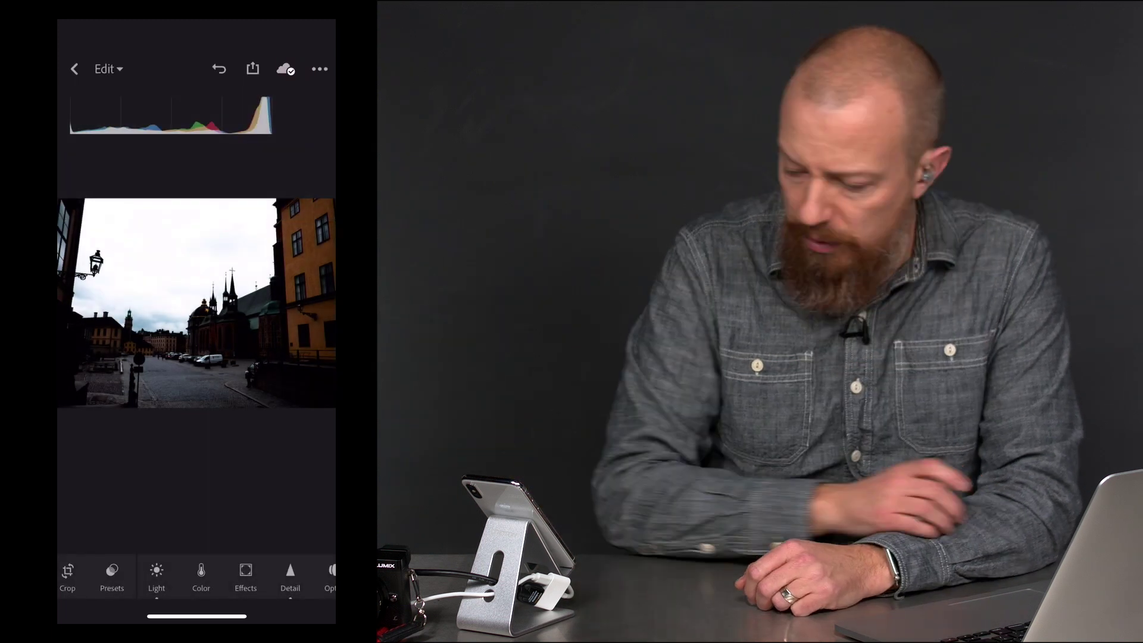
# Step: Recheck the church square photo's sync details for its local and cloud backup file versions, and dismiss them
pyautogui.click(268, 365)
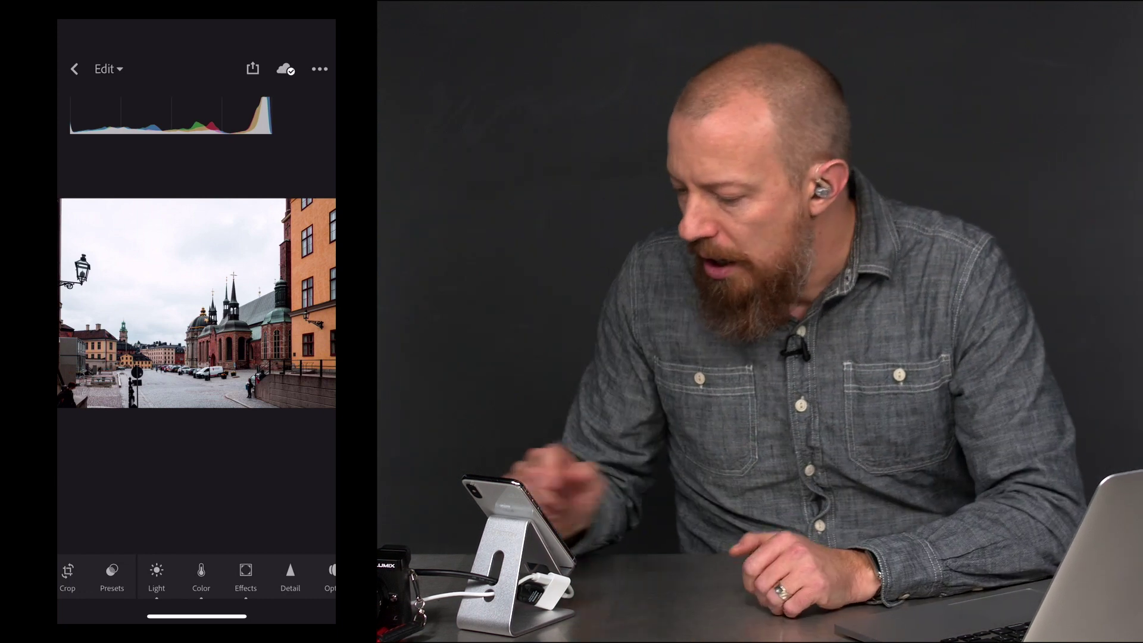
pyautogui.click(286, 69)
pyautogui.click(181, 156)
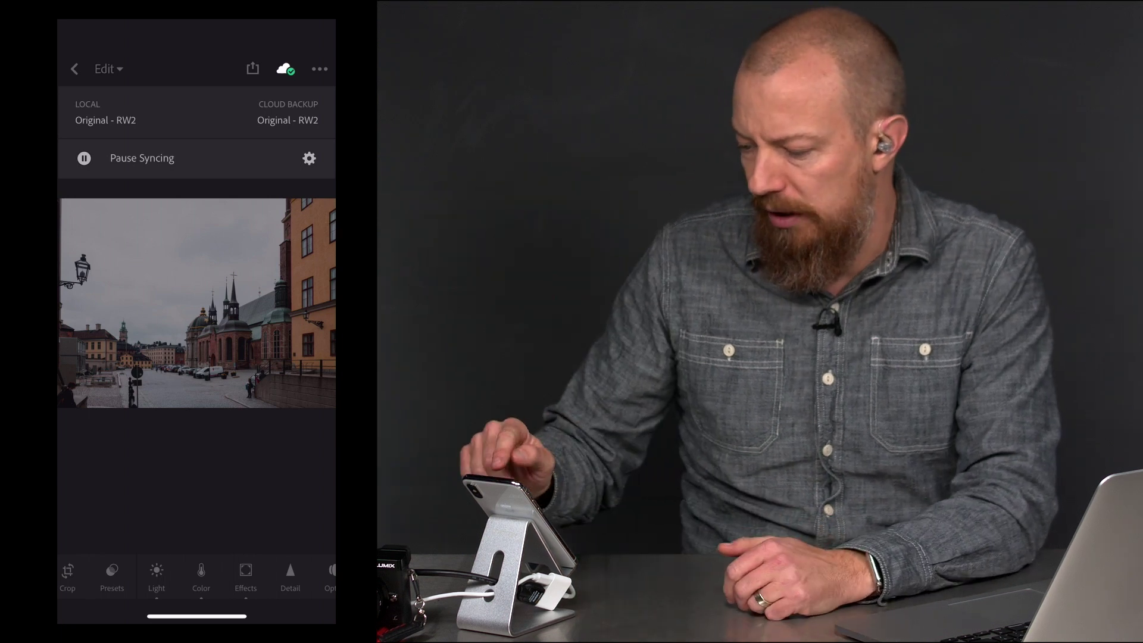
pyautogui.click(238, 390)
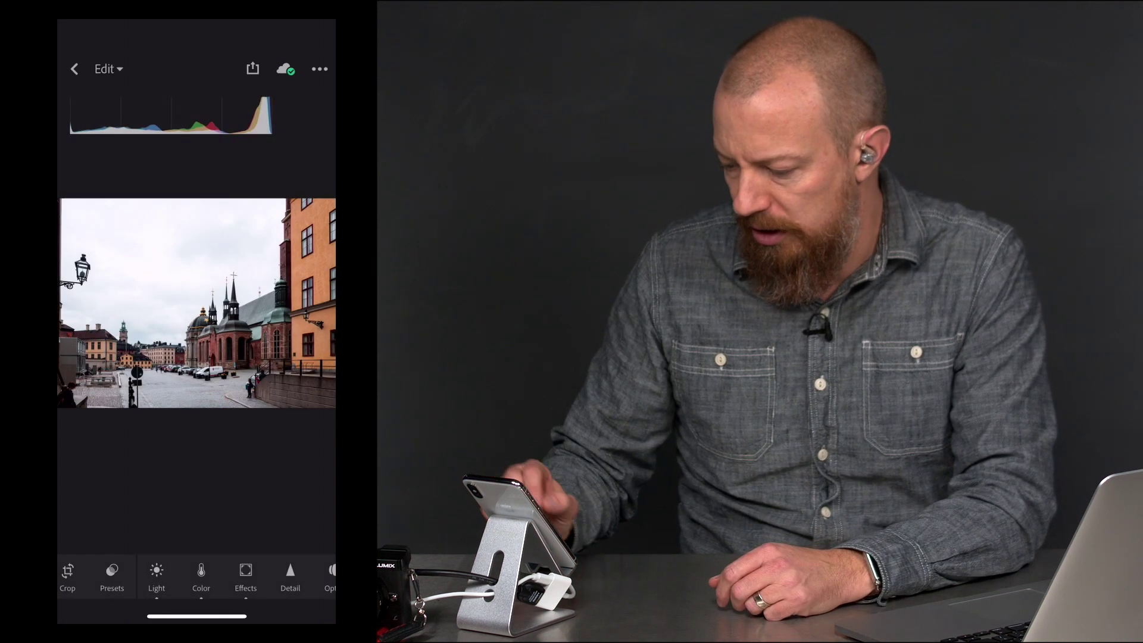
# Step: Examine the church square photo's fine detail at high magnification across the towers, brick facade, dome and parked van
pyautogui.scroll(5, 199, 336)
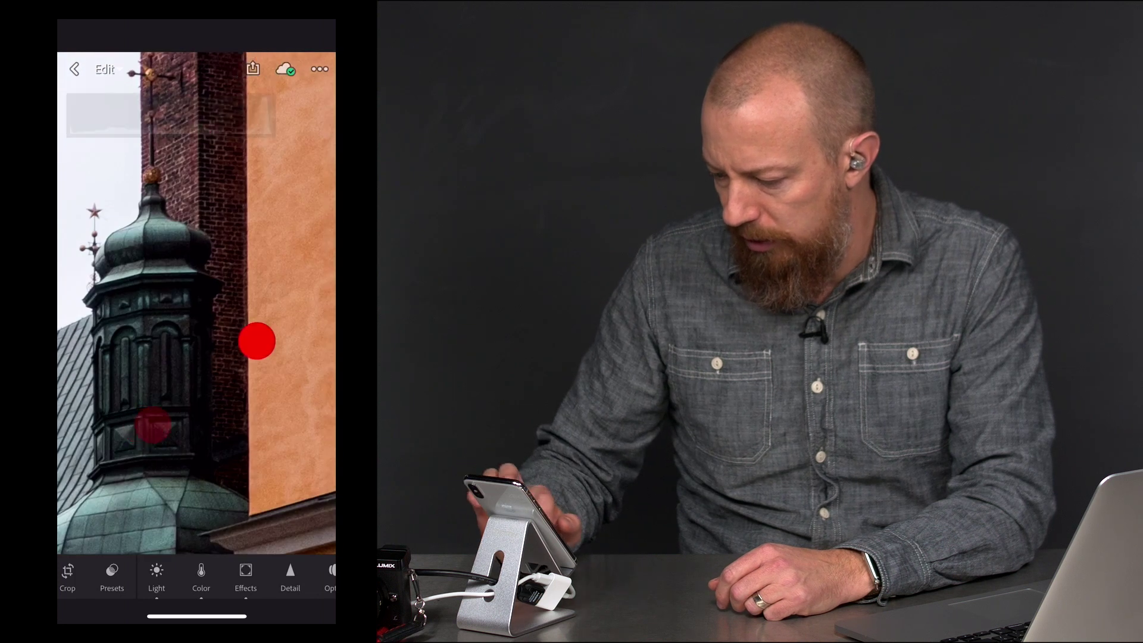
pyautogui.moveTo(255, 340); pyautogui.dragTo(153, 322)
pyautogui.scroll(-3, 227, 346)
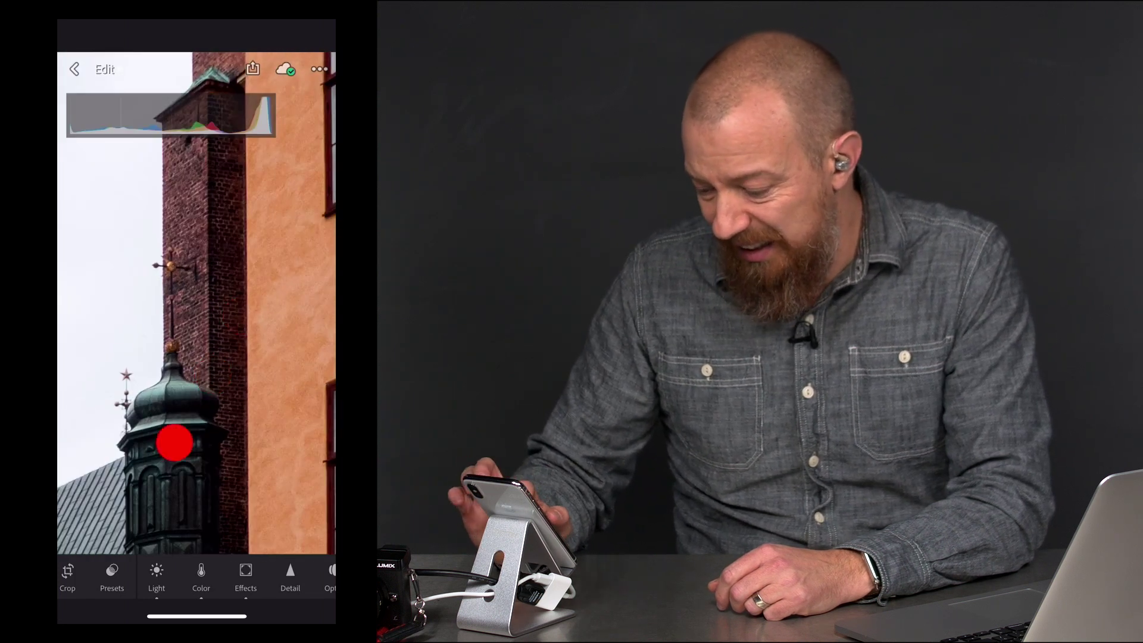
pyautogui.scroll(5, 173, 441)
pyautogui.scroll(-3, 232, 333)
pyautogui.scroll(-3, 233, 333)
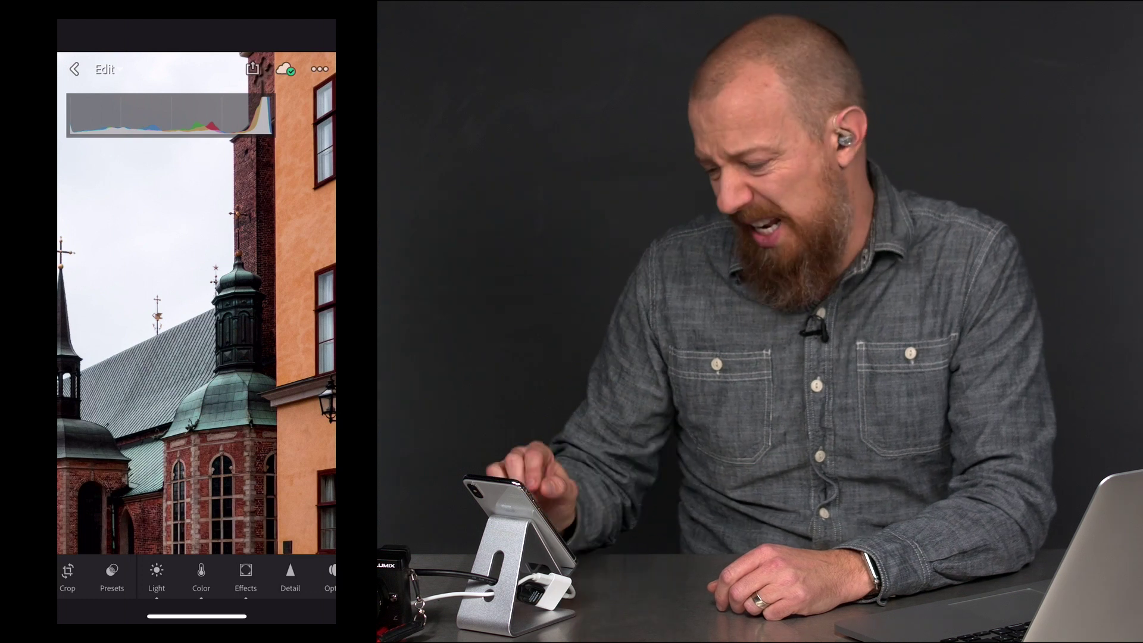
pyautogui.scroll(-3, 255, 312)
pyautogui.moveTo(244, 357); pyautogui.dragTo(224, 375)
pyautogui.click(220, 369)
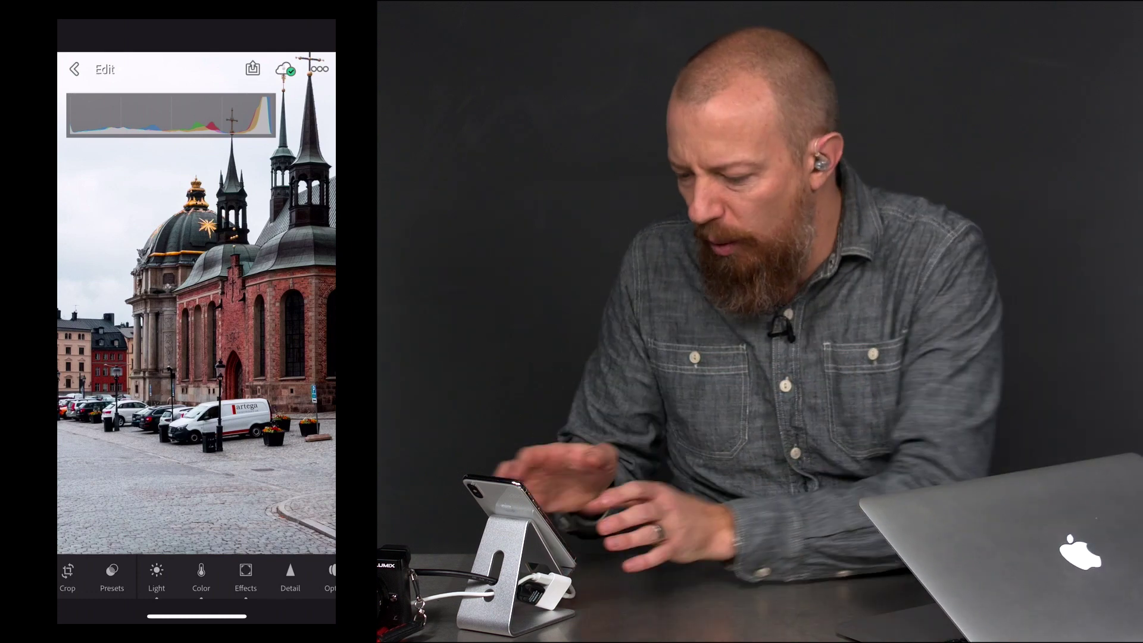
pyautogui.scroll(5, 202, 369)
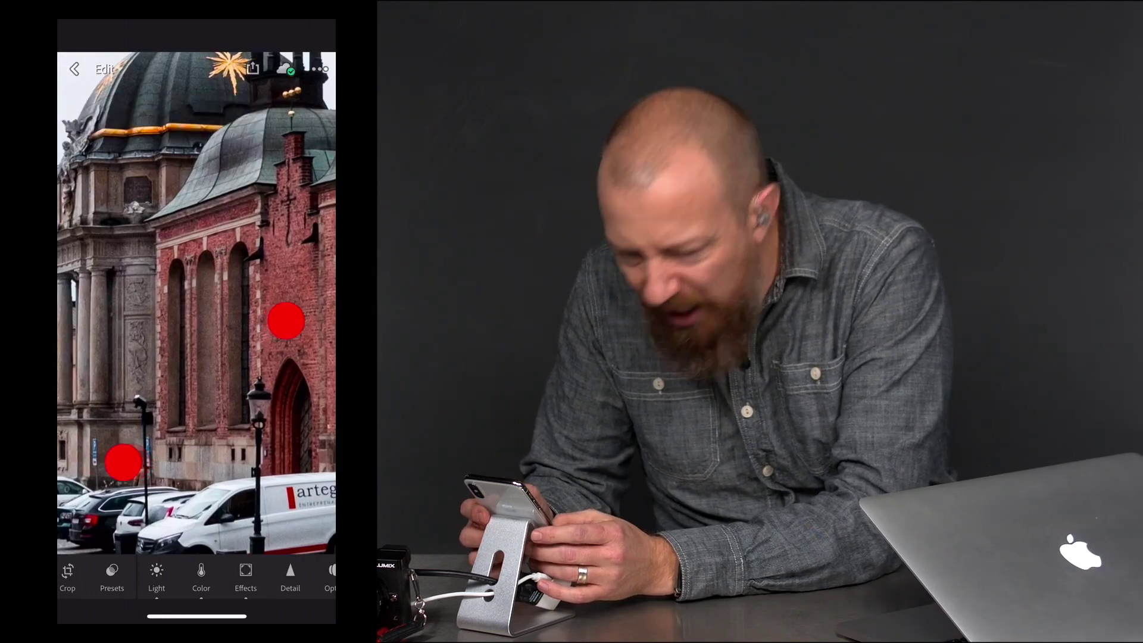
pyautogui.scroll(-5, 204, 392)
pyautogui.scroll(4, 202, 369)
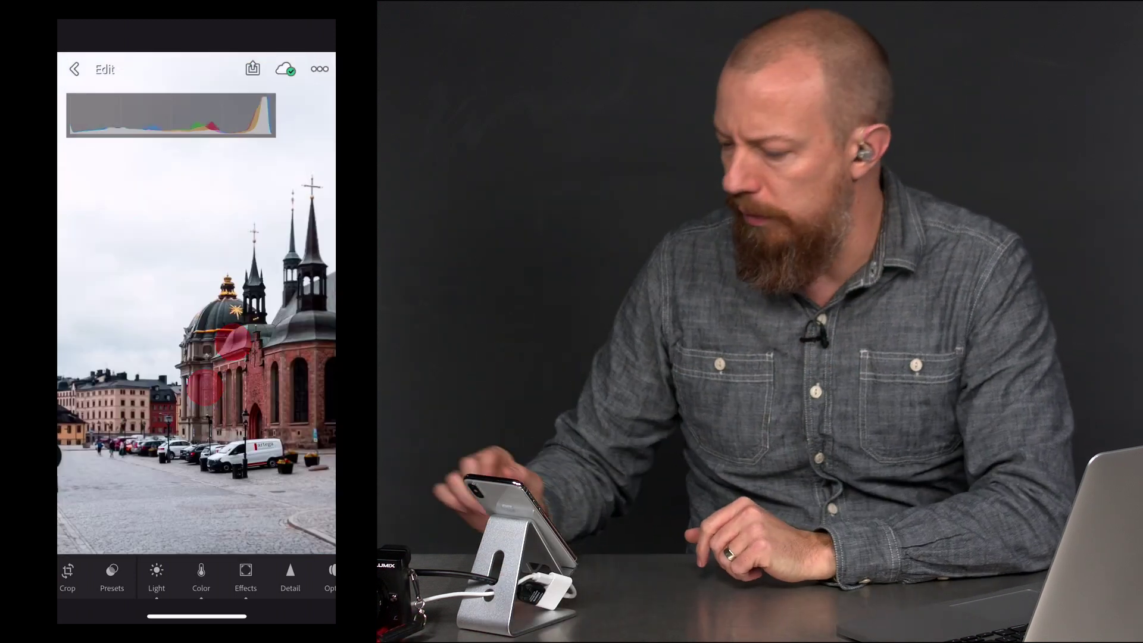
# Step: Return from the photo to the Sweden Holiday album and replace its Picked filter with No Filter
pyautogui.click(74, 69)
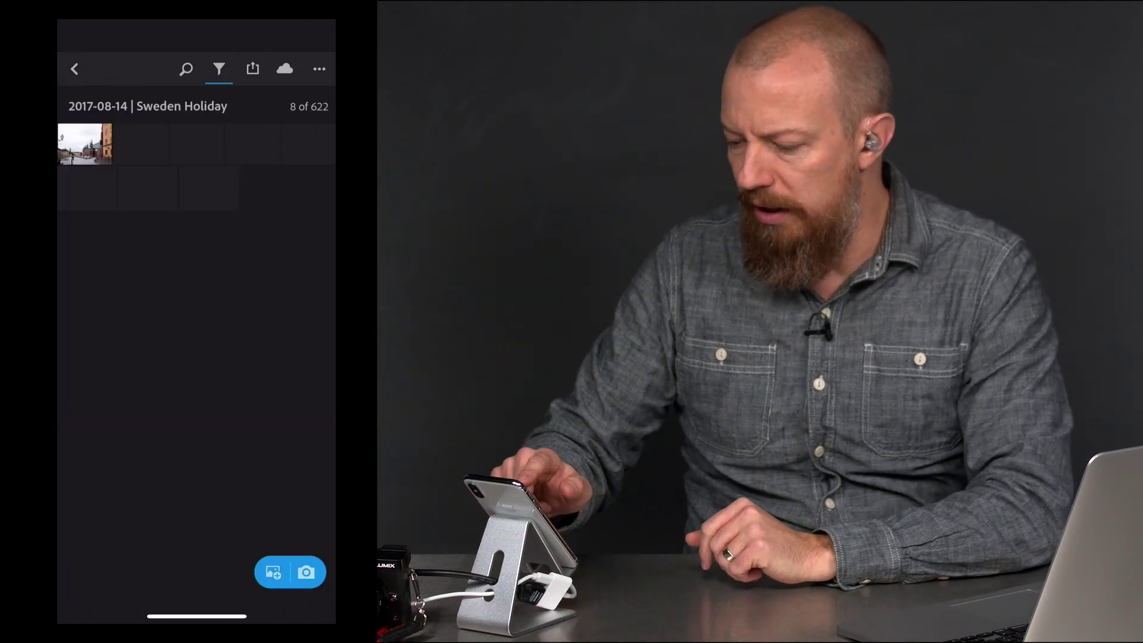
pyautogui.click(75, 69)
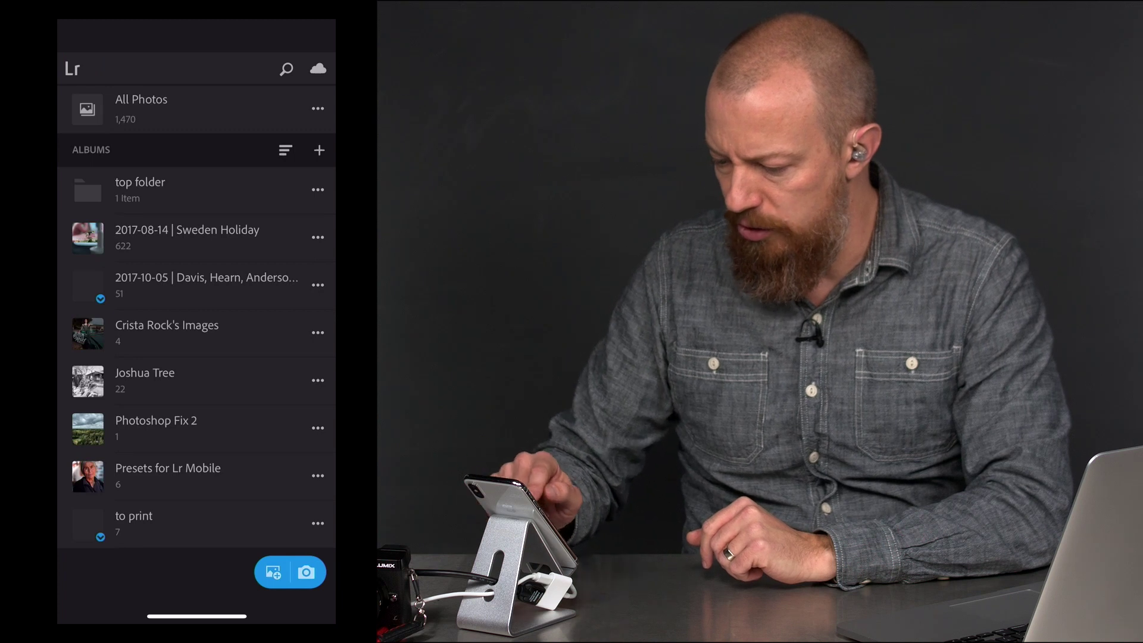
pyautogui.click(235, 239)
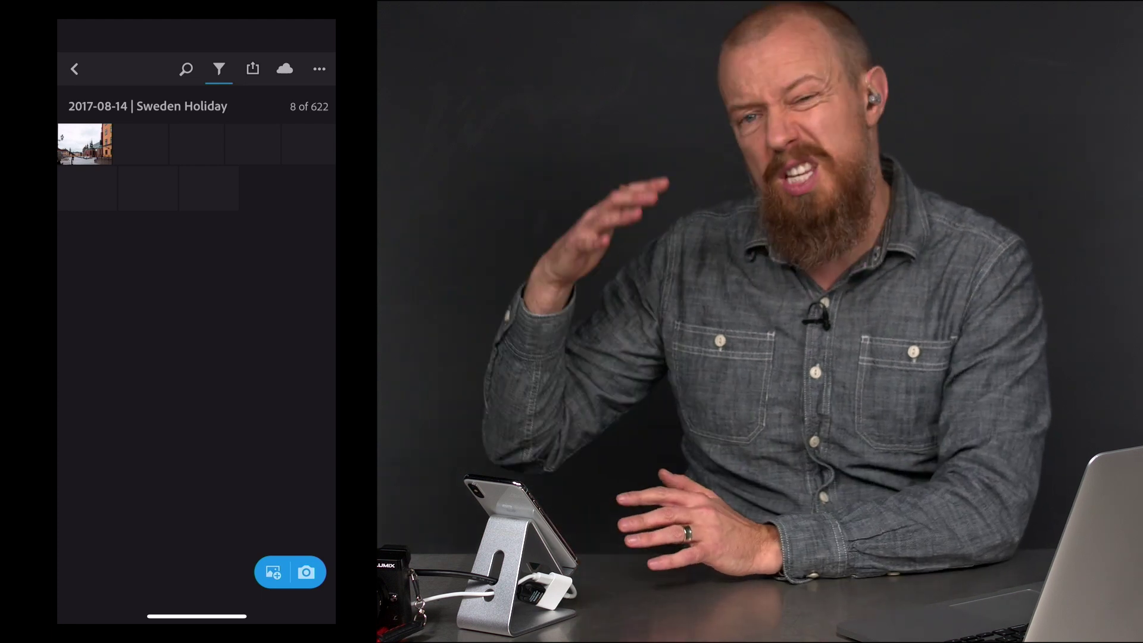
pyautogui.click(219, 69)
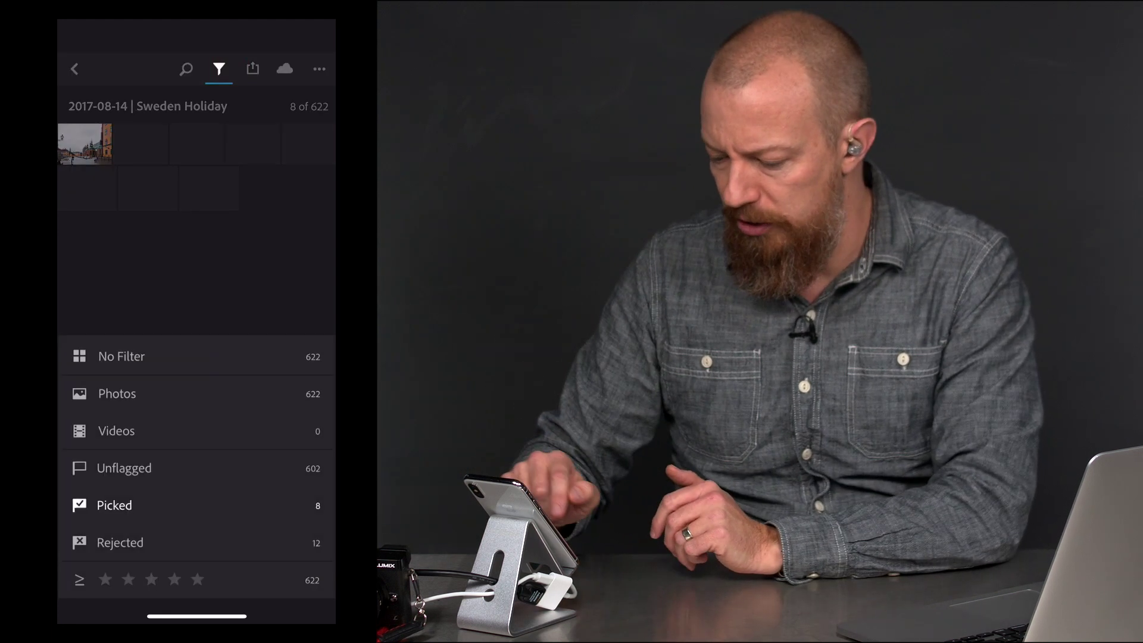
pyautogui.click(243, 358)
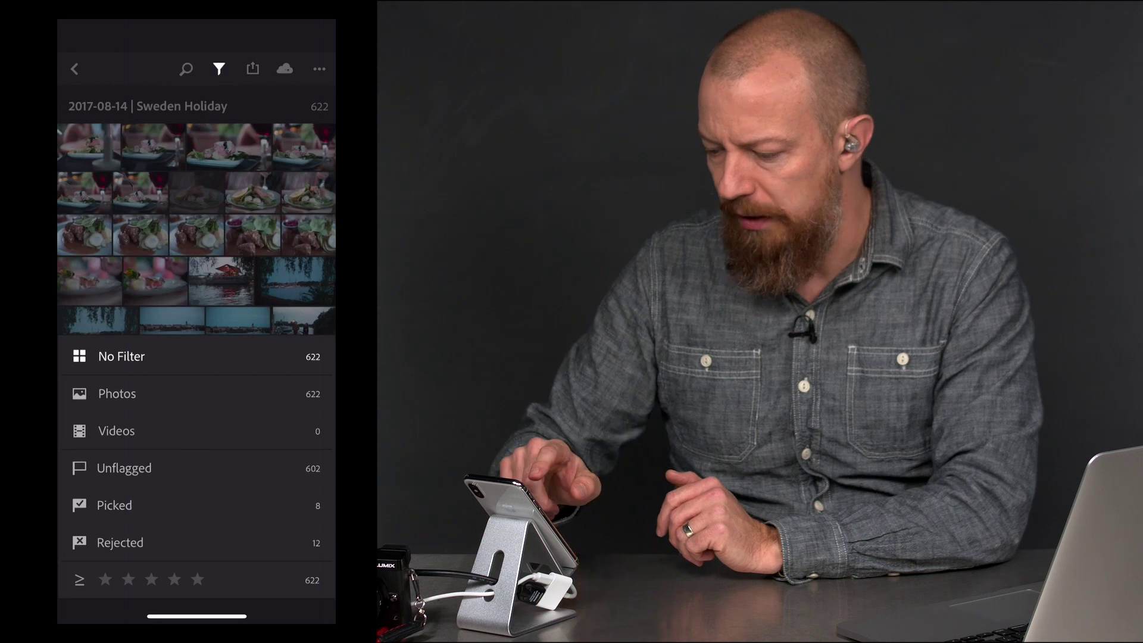
pyautogui.click(215, 225)
# Step: From the album list, check the device storage required to store the Sweden Holiday album locally, and cancel the download
pyautogui.click(75, 69)
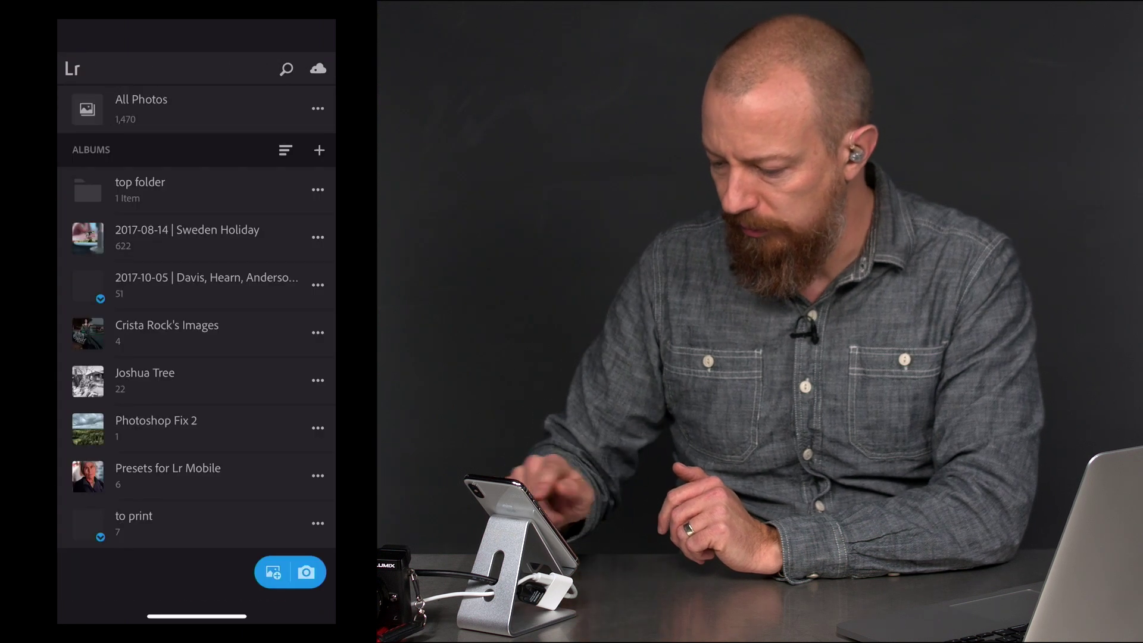
pyautogui.click(318, 237)
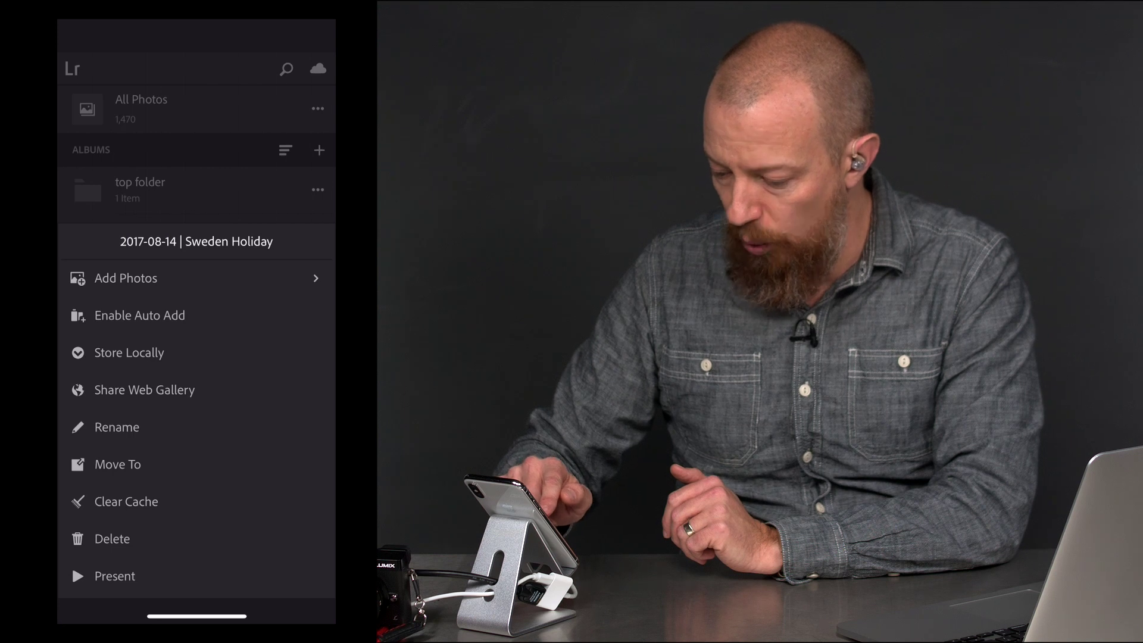
pyautogui.click(129, 353)
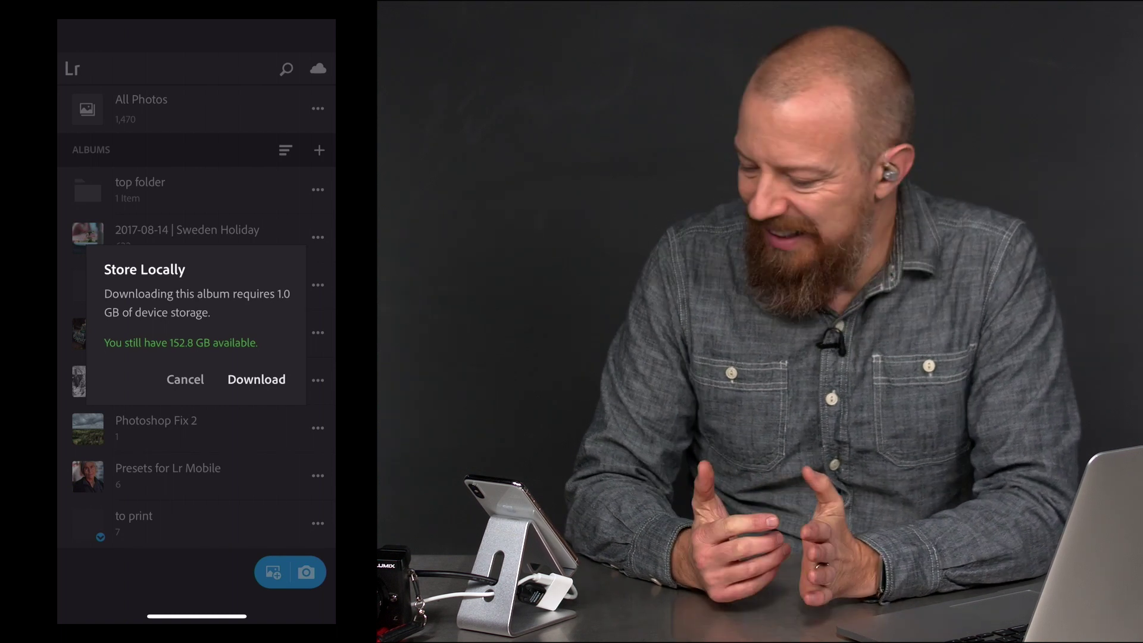
pyautogui.click(205, 377)
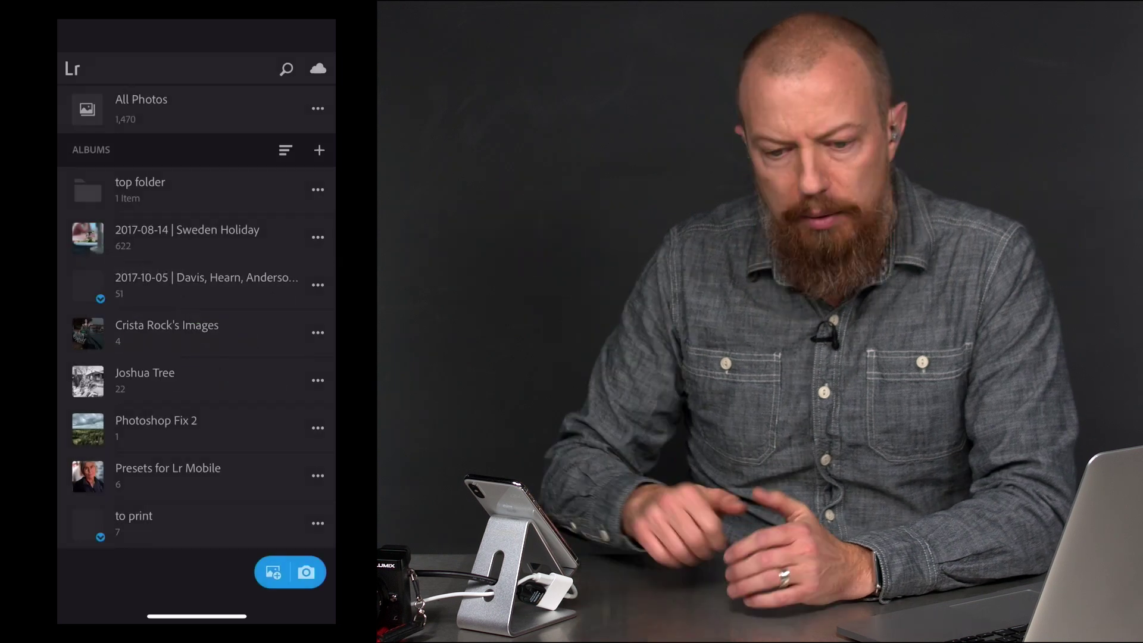